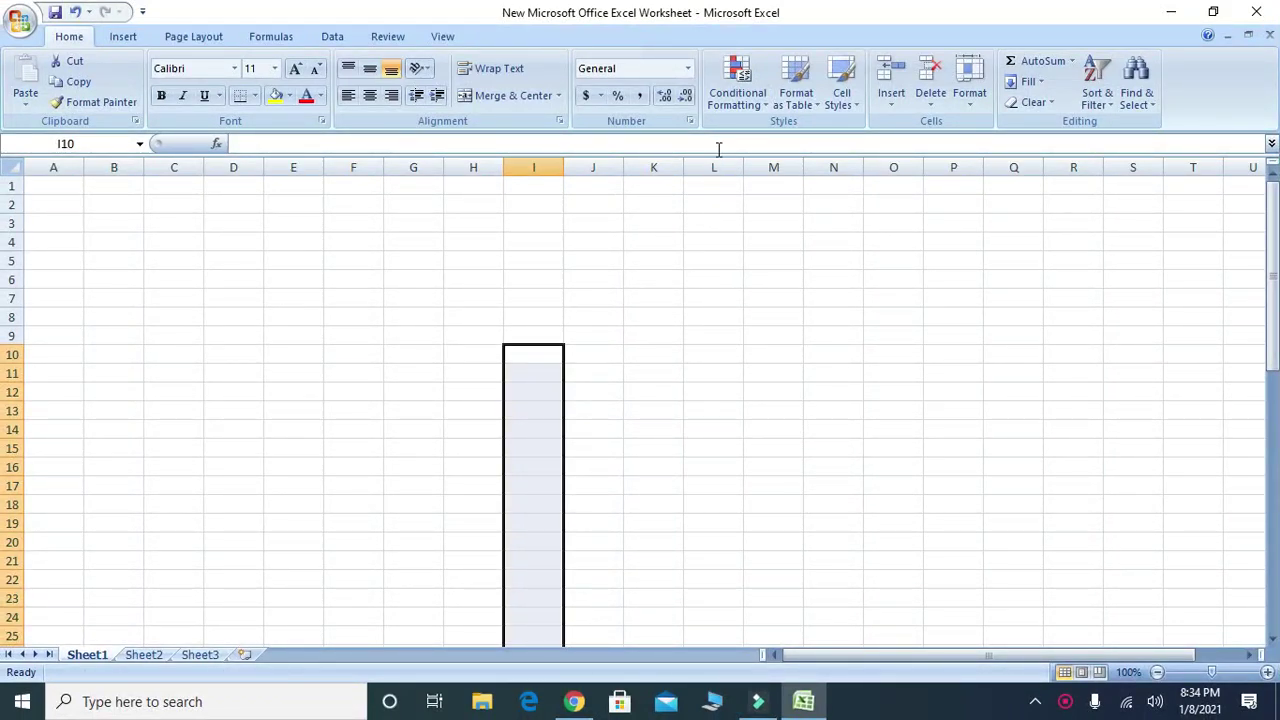
click(742, 100)
mouse_move(714, 134)
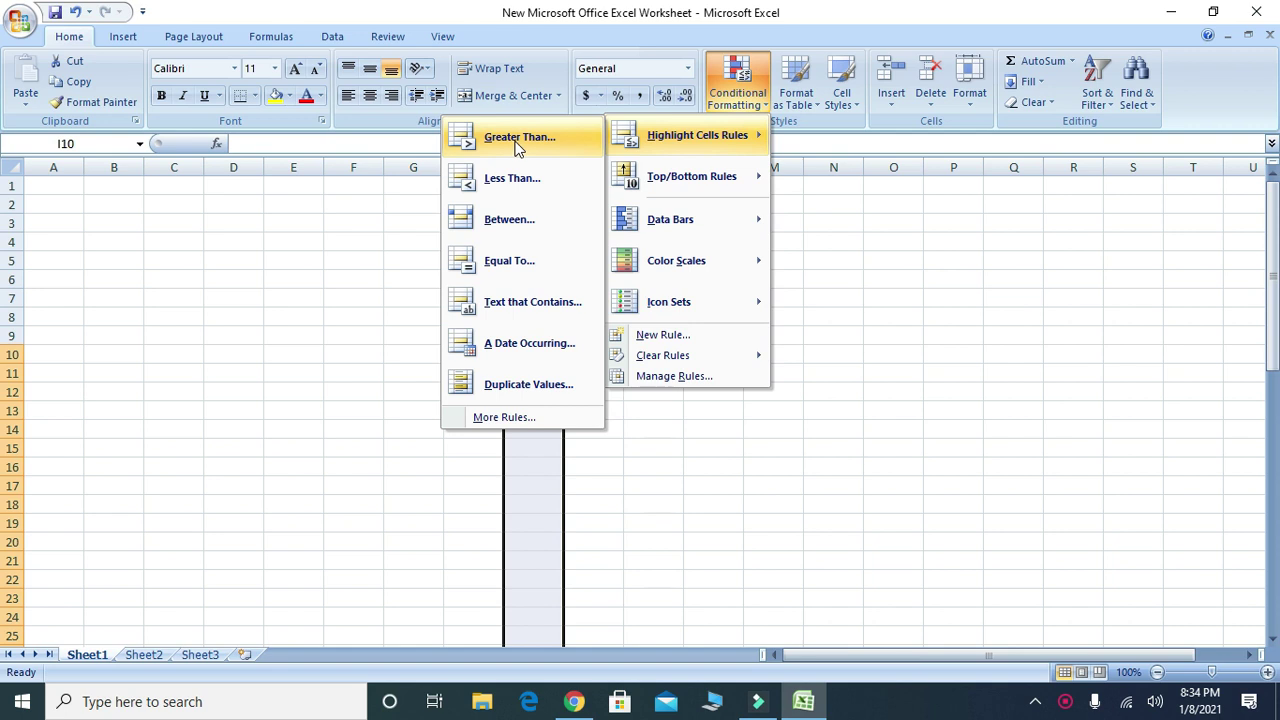
click(825, 312)
- Enter 1 in cell L6 and fill the series 1 to 10 down to cell L15
click(695, 269)
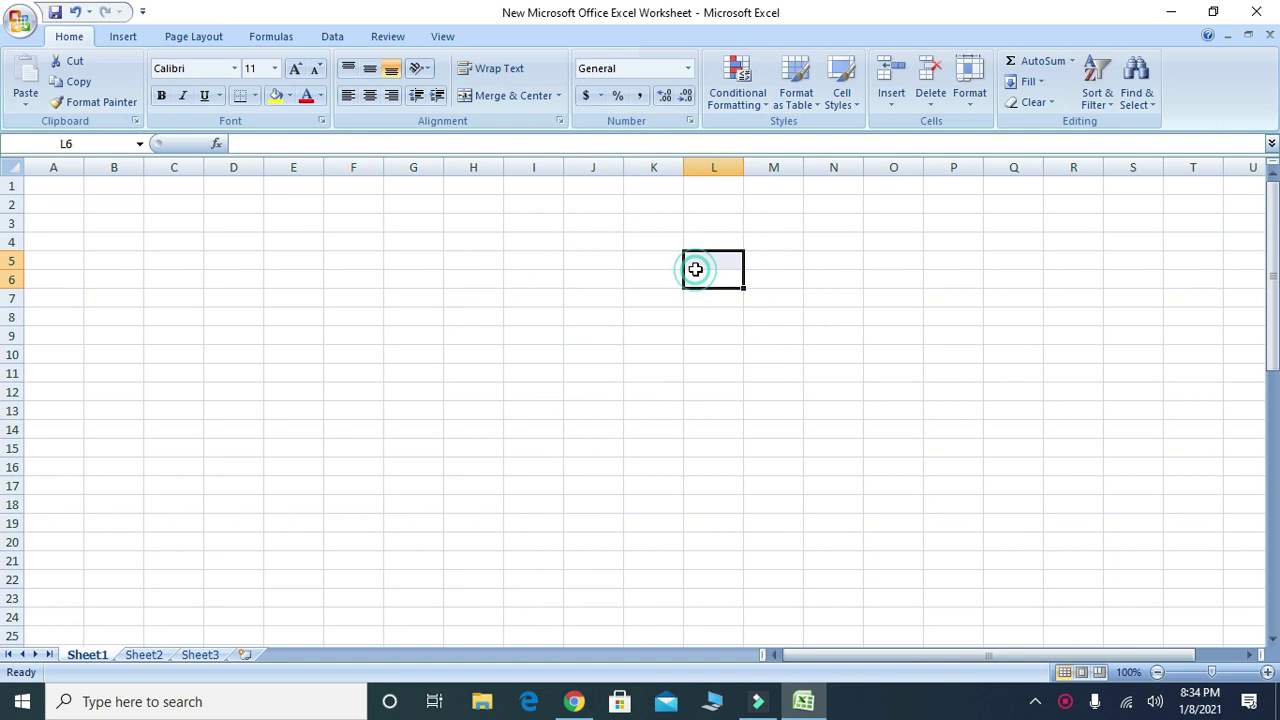
text(1)
drag(744, 287, 754, 478)
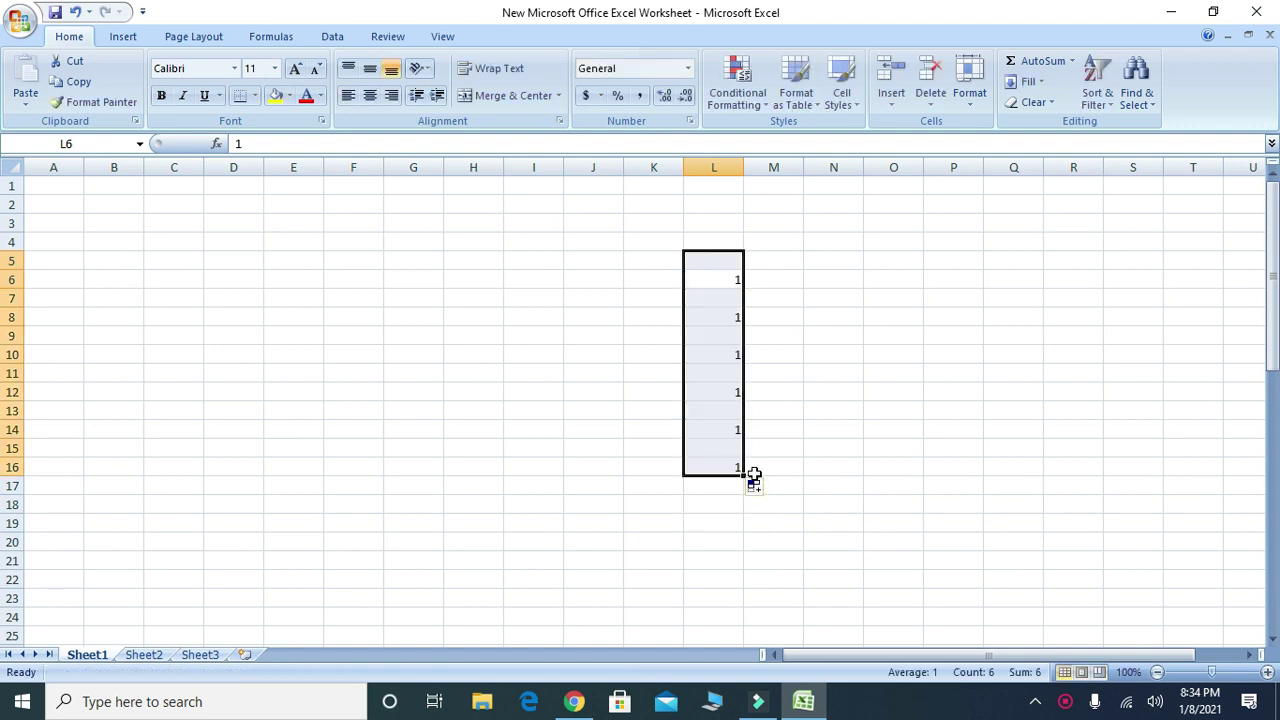
key(ctrl+z)
click(766, 314)
click(728, 279)
drag(743, 288, 745, 458)
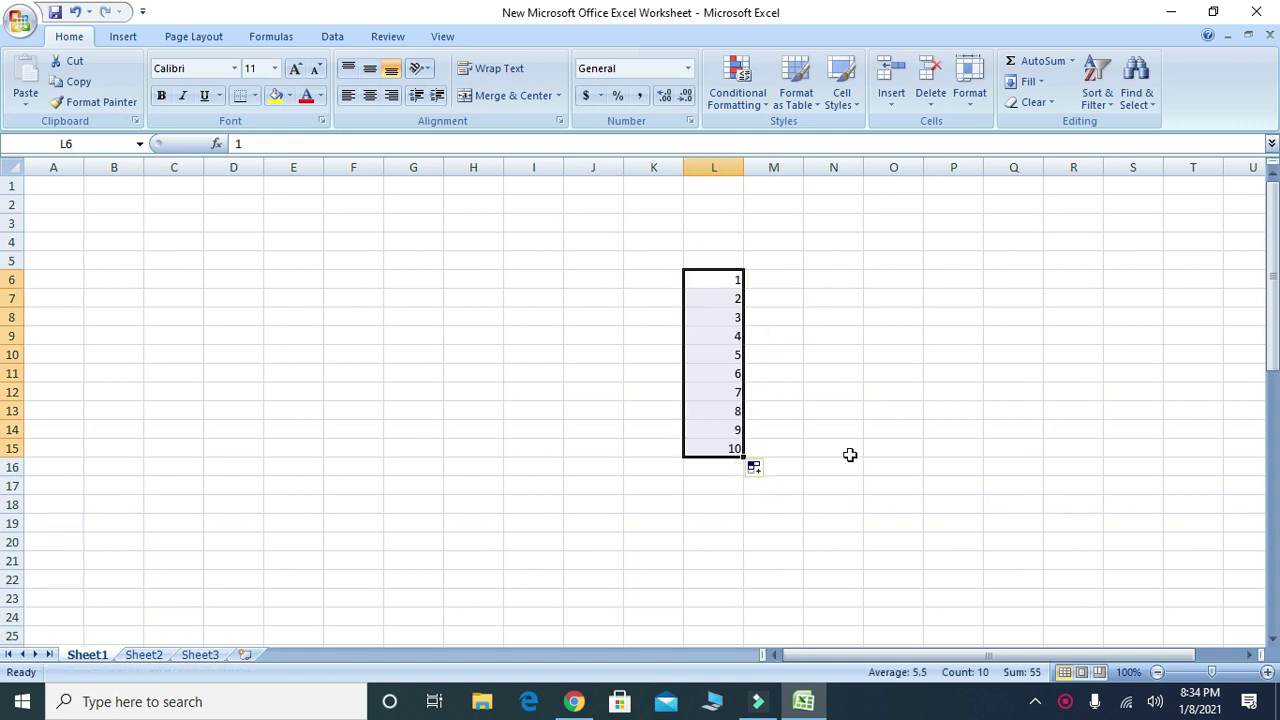
- Preview a Greater Than highlight rule with the value 7 on the numbers in L6:L15, and dismiss it without applying
click(737, 90)
mouse_move(655, 145)
click(546, 140)
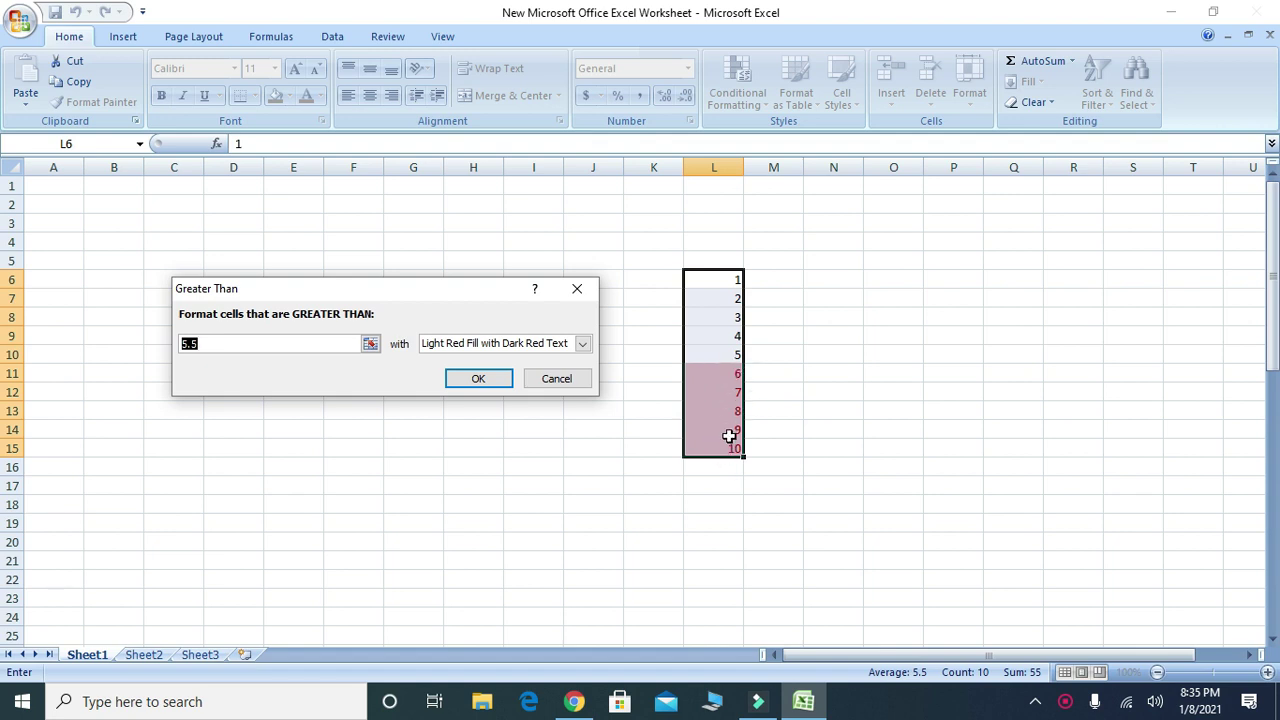
click(268, 343)
key(BackSpace)
key(BackSpace)
text(7)
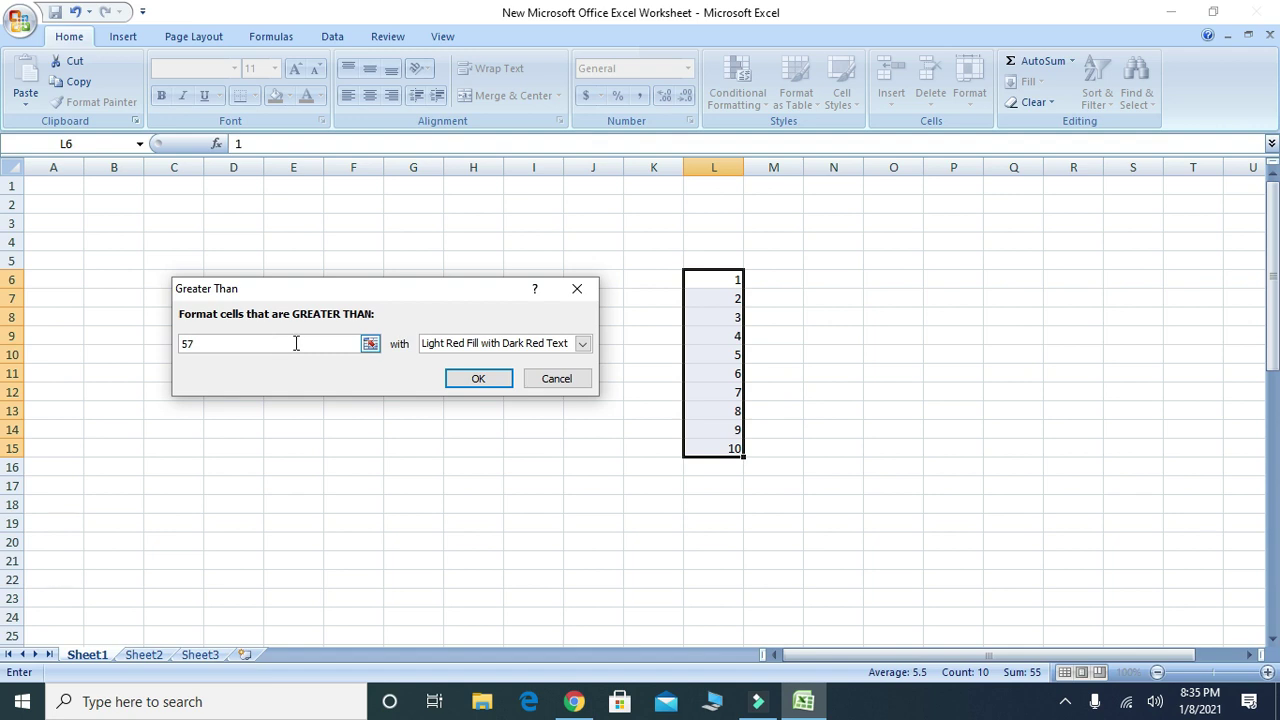
key(BackSpace)
key(BackSpace)
text(7)
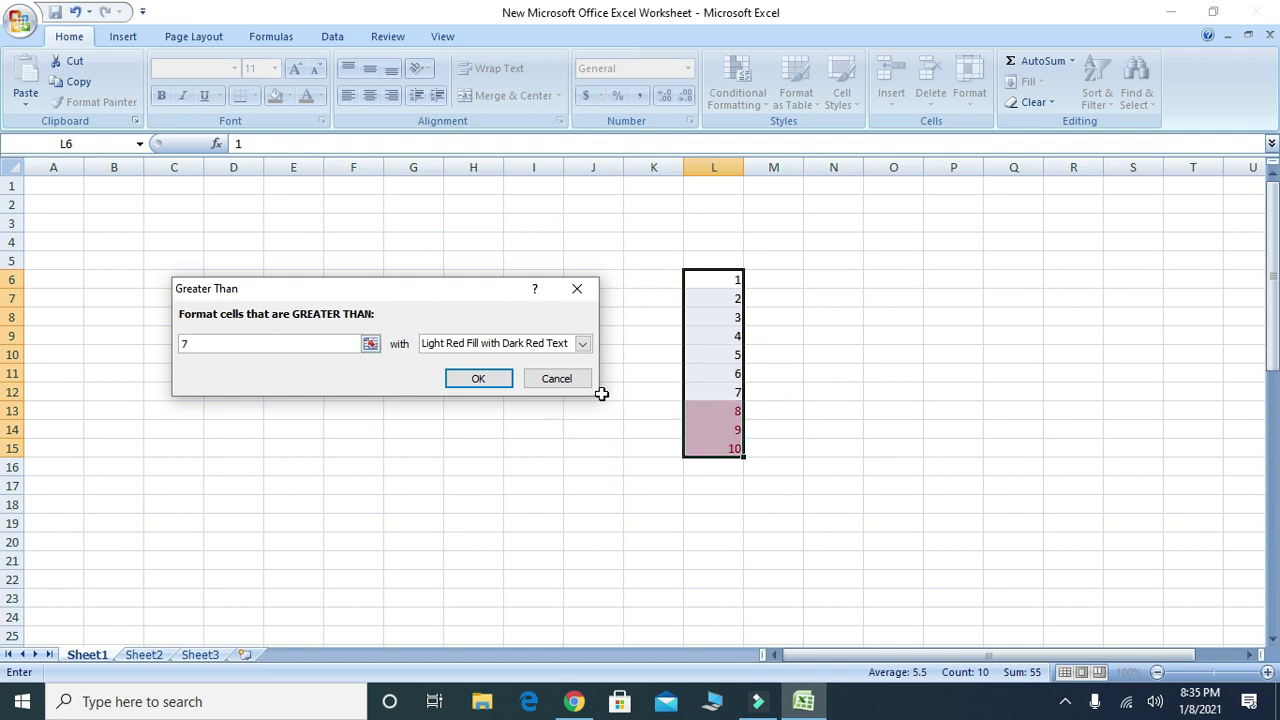
click(557, 379)
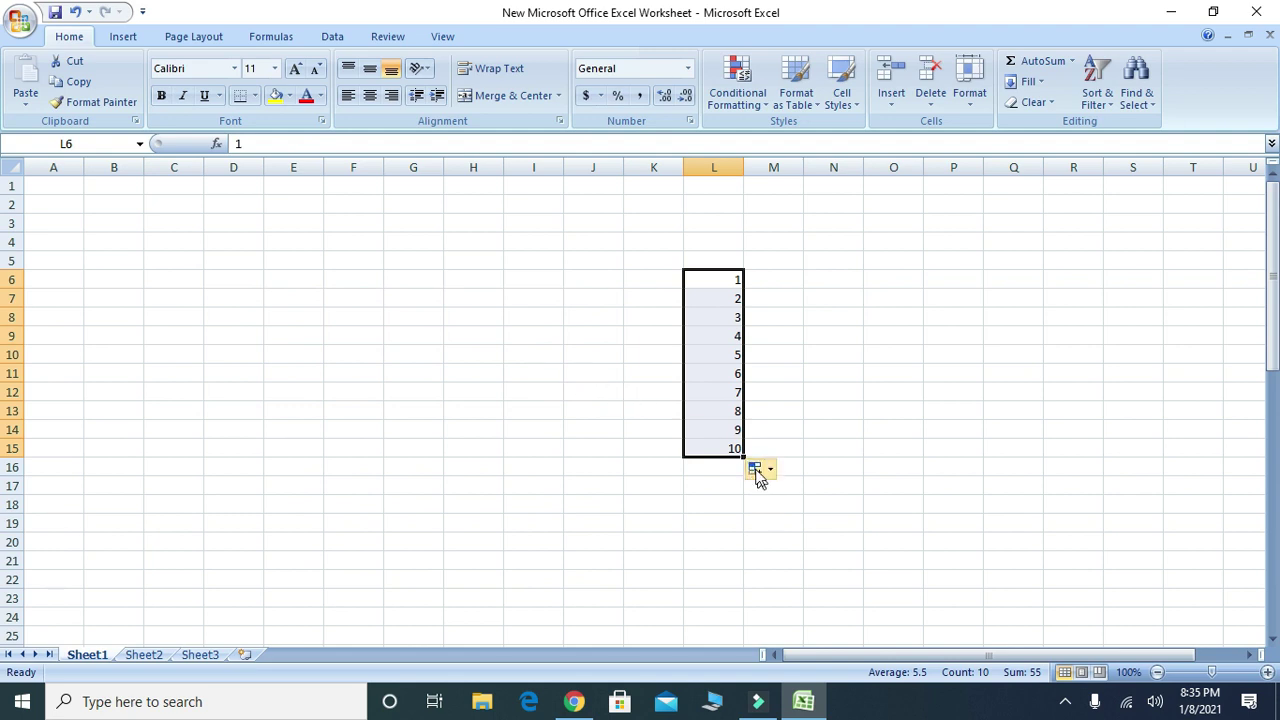
- Extend the number series in column L down to cell L55, reaching 50
drag(745, 456, 757, 604)
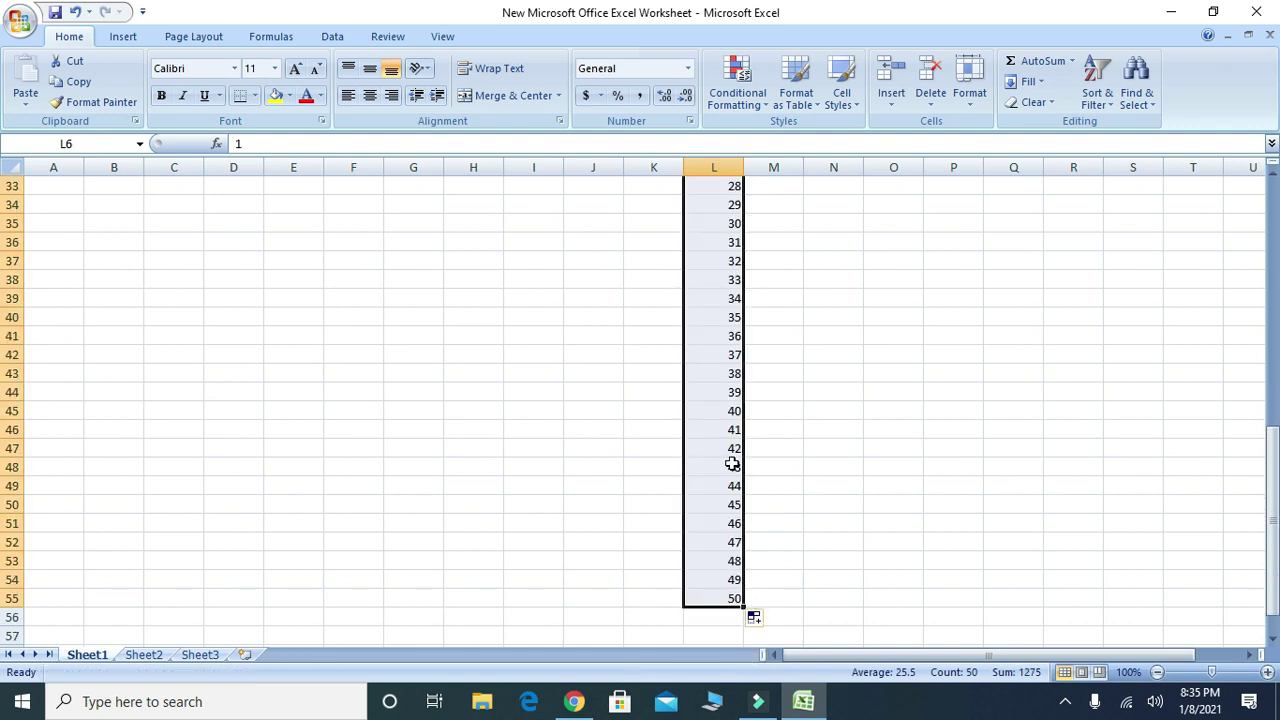
- Preview a Greater Than highlight rule with the value 21 on the numbers in L6:L55, and dismiss it without applying
click(730, 95)
mouse_move(665, 143)
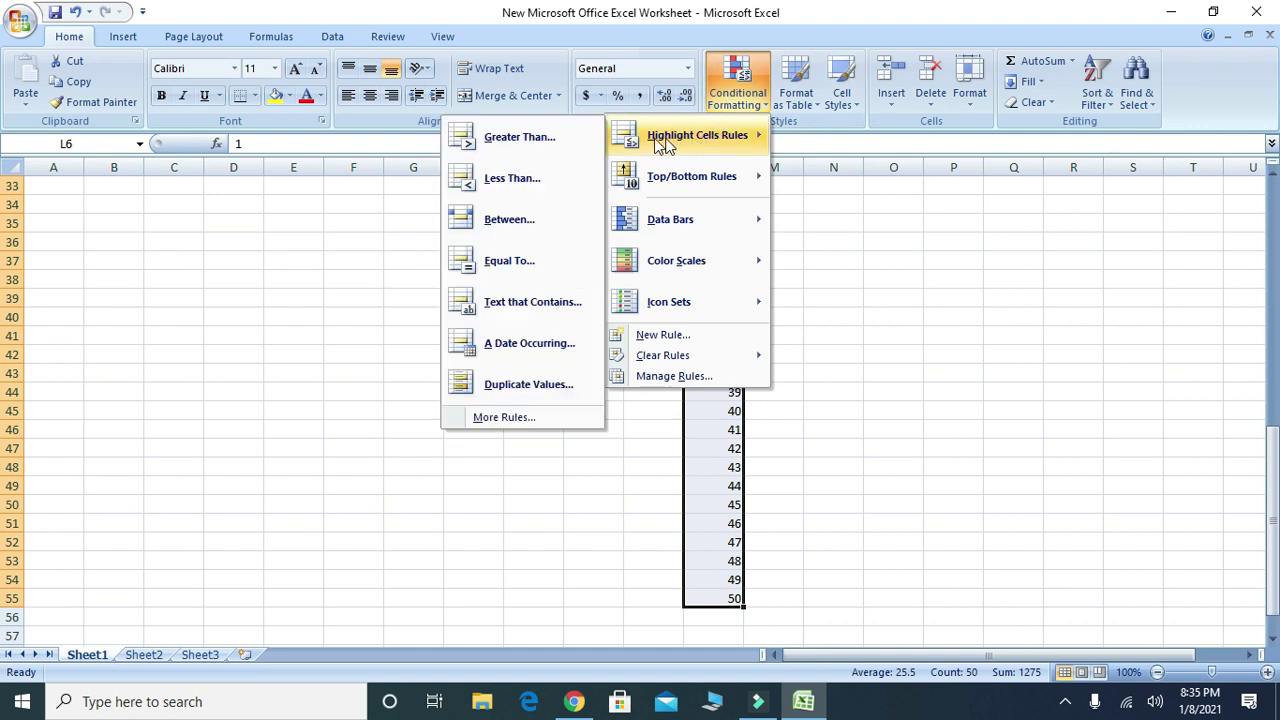
click(547, 141)
click(239, 343)
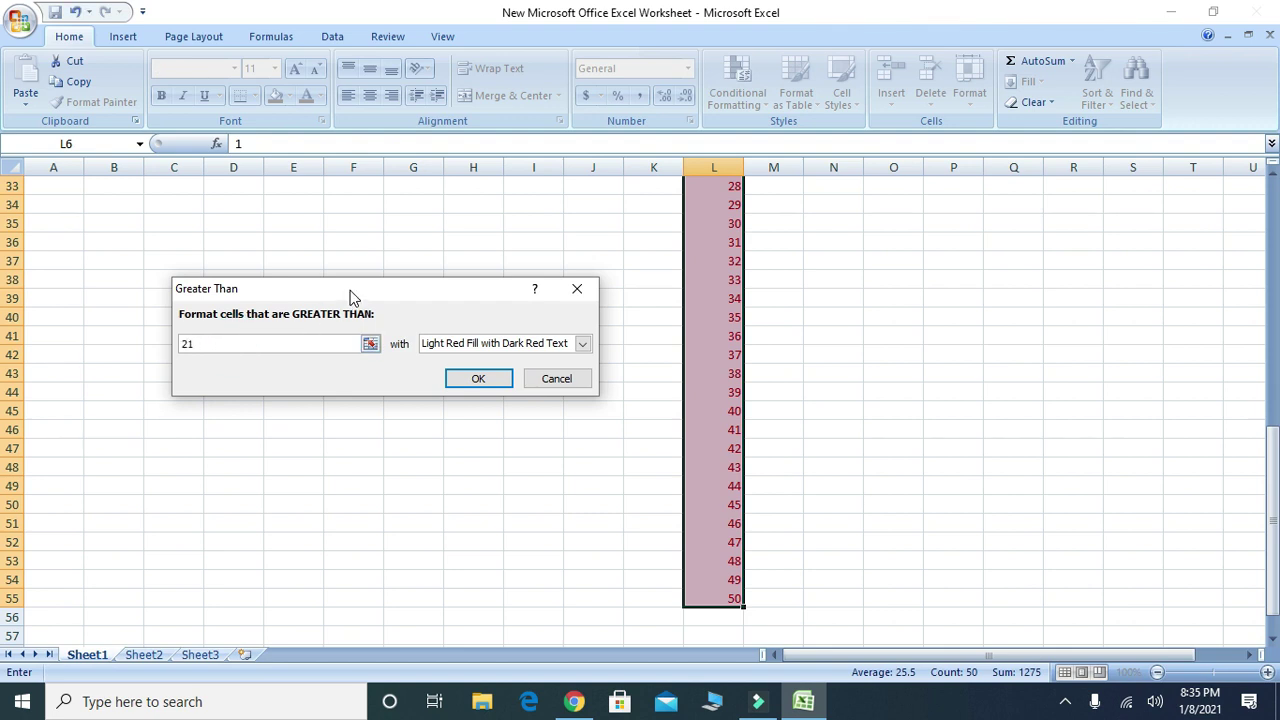
drag(352, 293, 337, 265)
drag(1272, 500, 1247, 359)
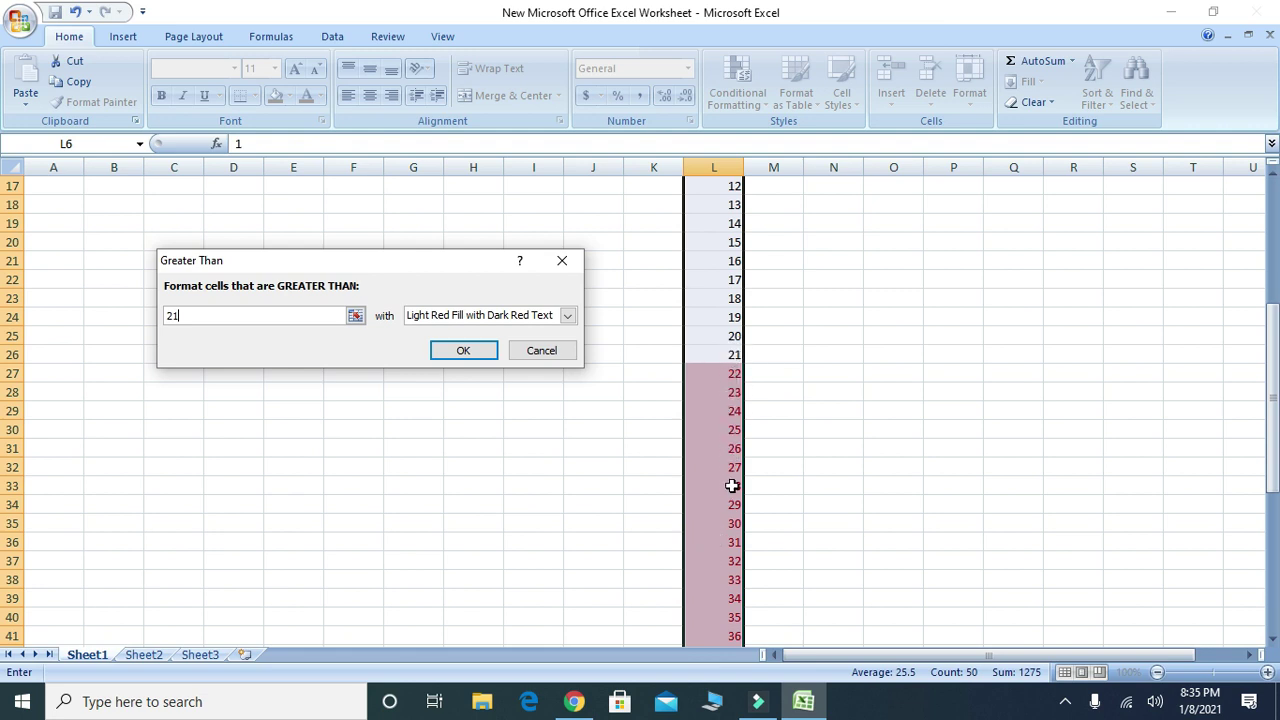
click(540, 350)
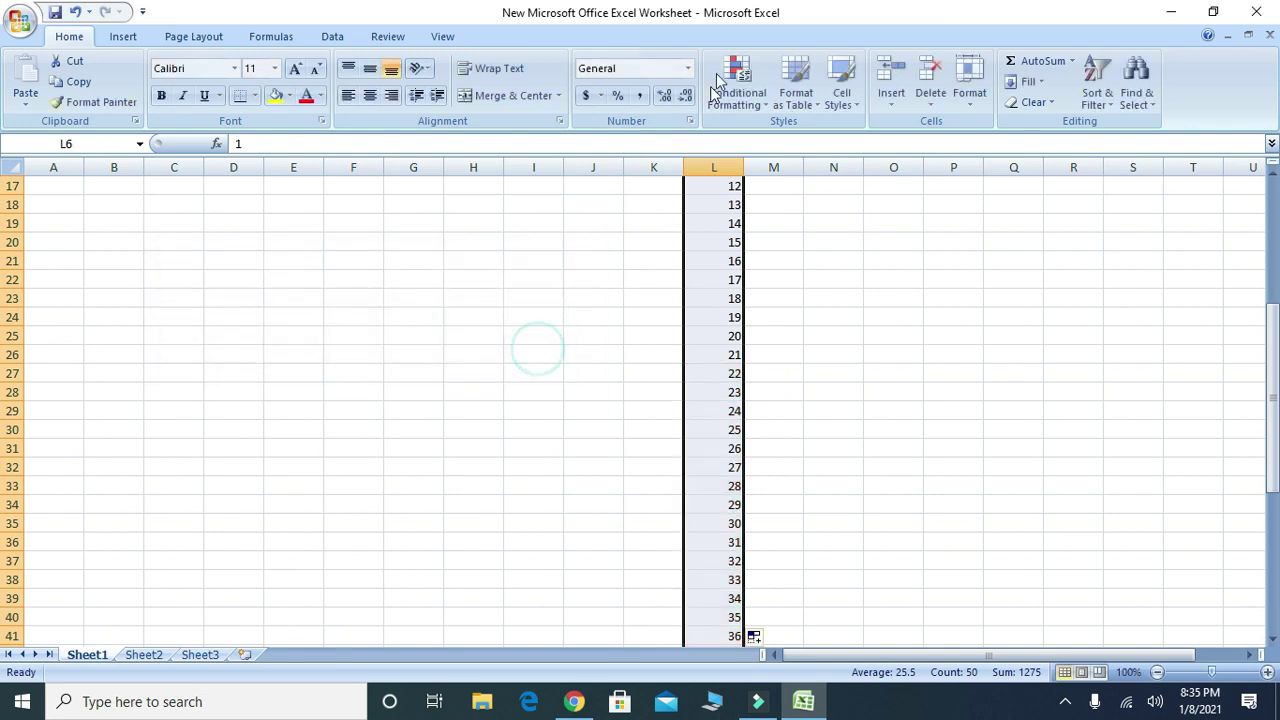
- Preview a Less Than highlight rule with the value 22 on the column L numbers, and dismiss it without applying
click(722, 78)
mouse_move(663, 138)
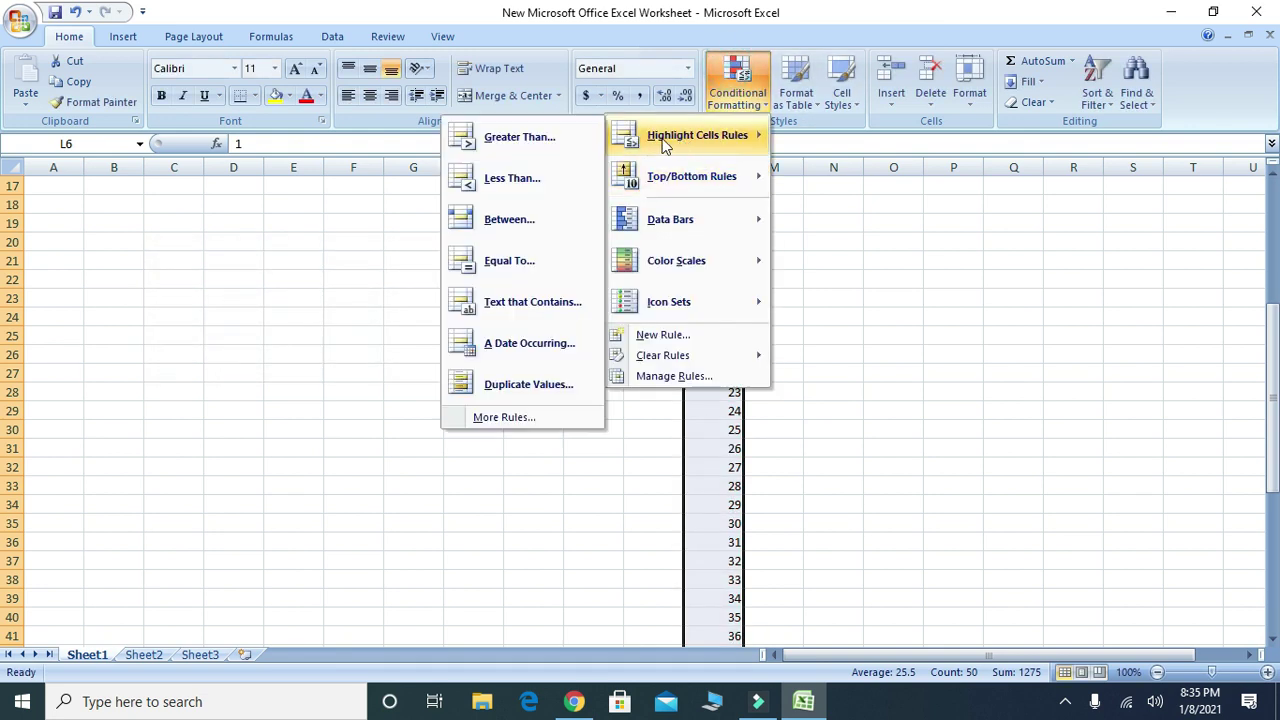
click(523, 190)
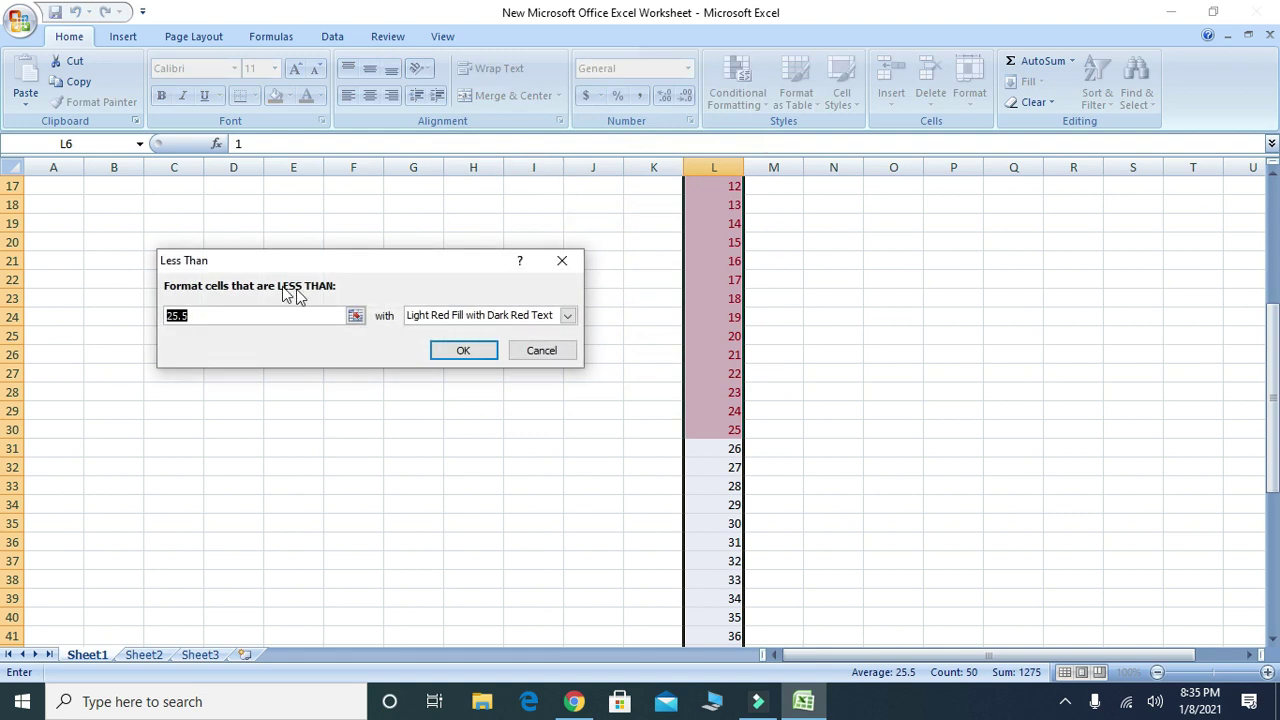
click(238, 314)
key(BackSpace)
key(BackSpace)
key(BackSpace)
key(BackSpace)
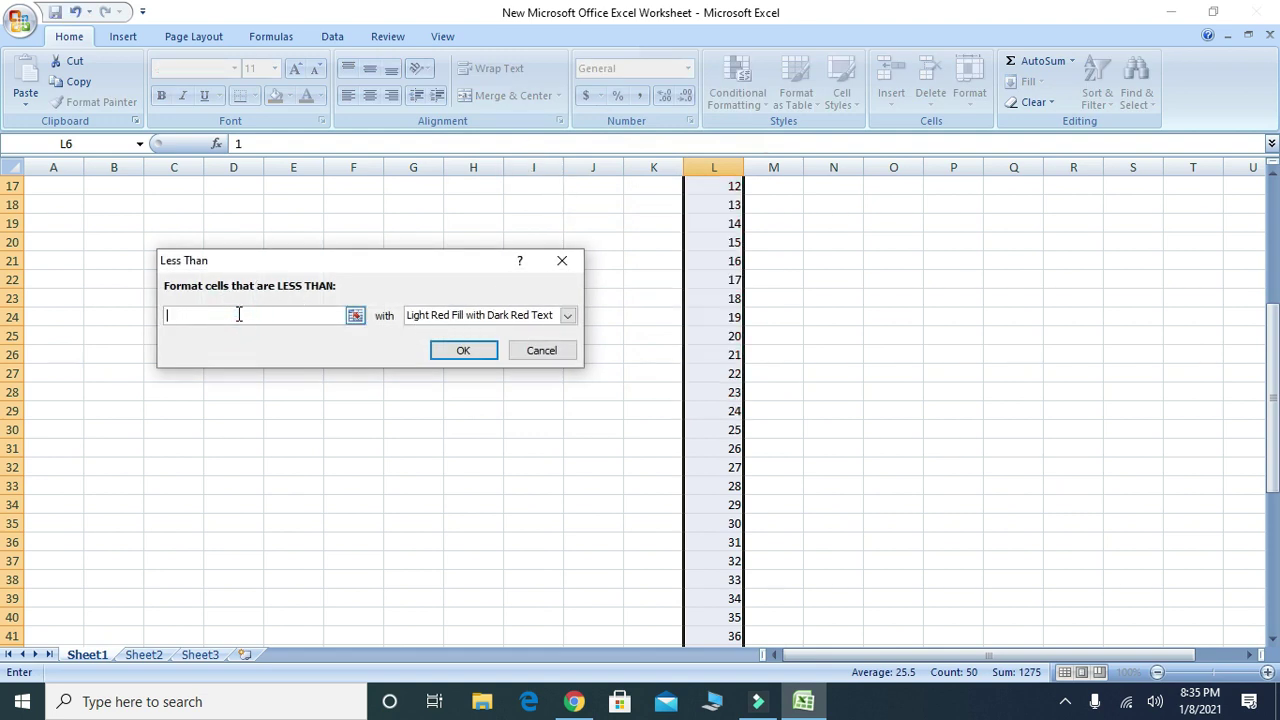
text(22)
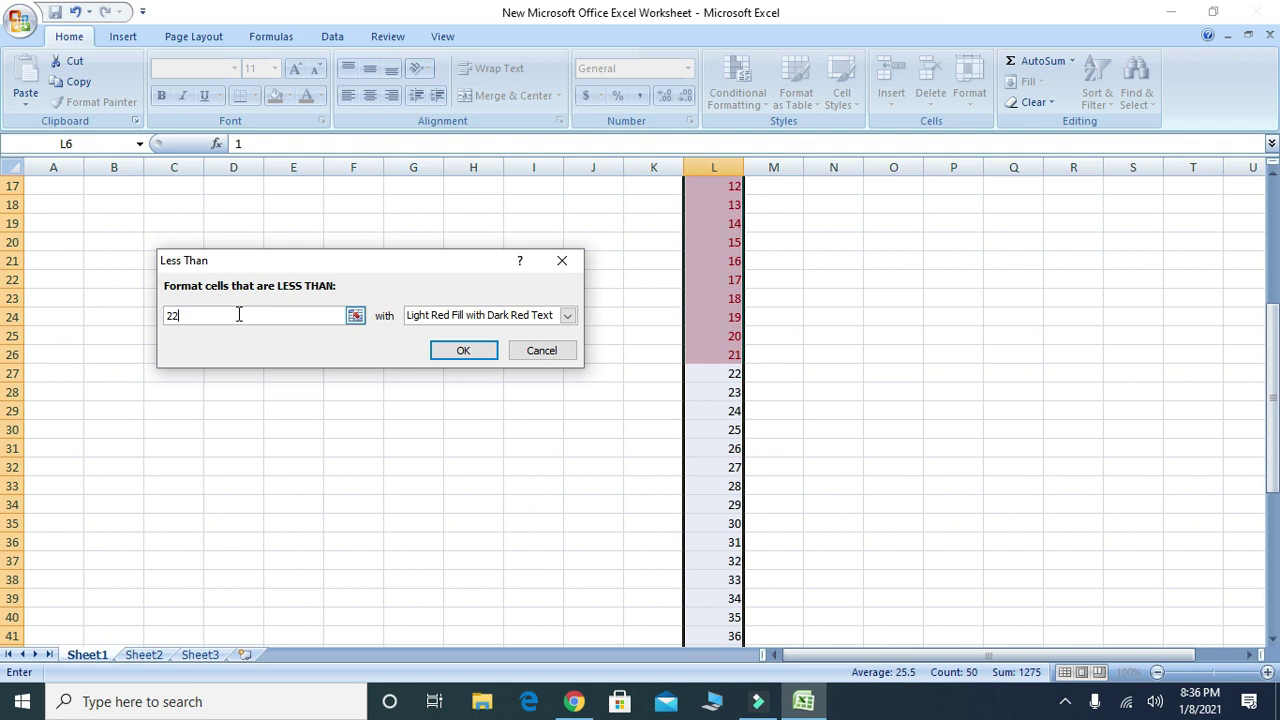
click(545, 352)
- Preview a Between highlight rule from 18 to 38 on the column L numbers, and dismiss it without applying
click(737, 85)
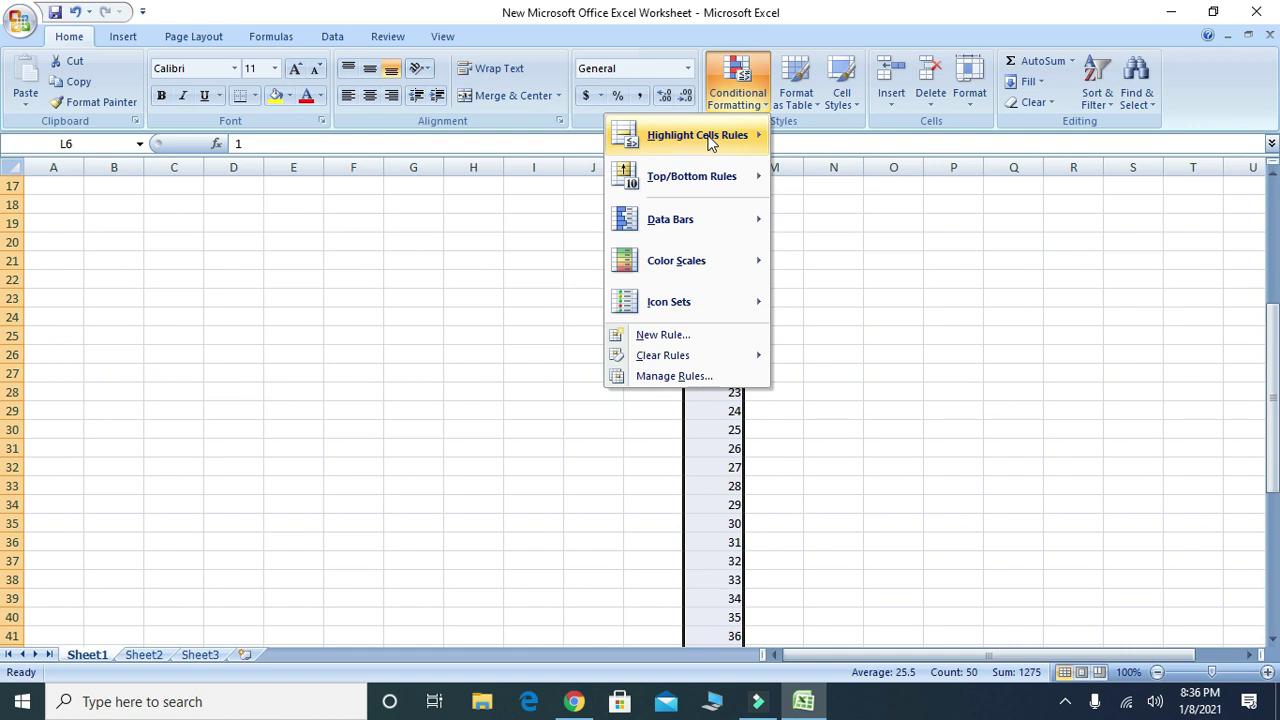
mouse_move(710, 140)
click(526, 216)
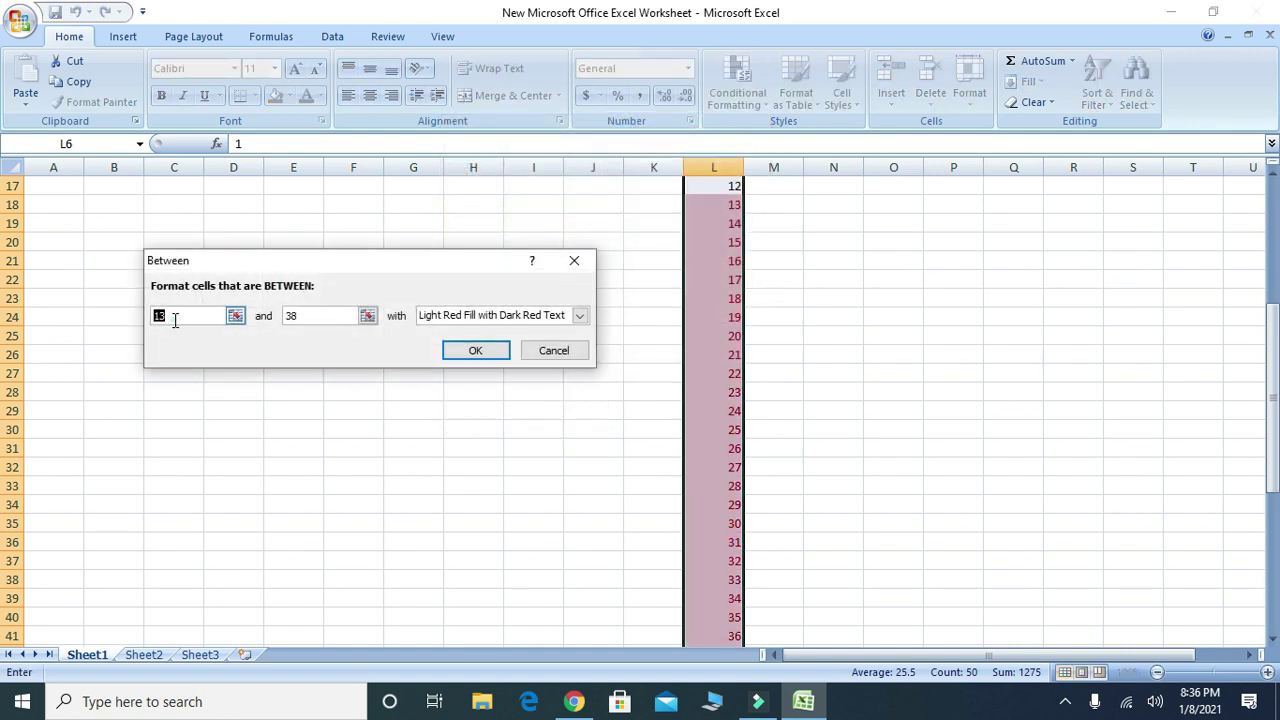
click(320, 315)
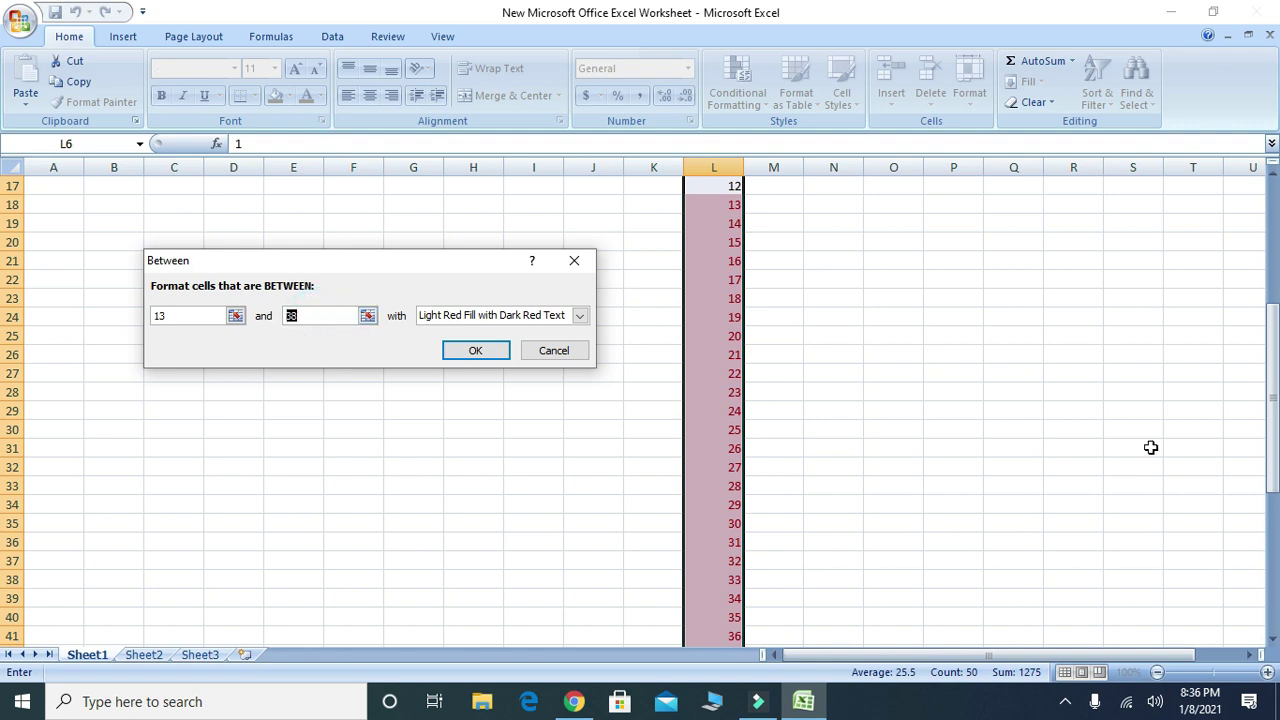
drag(1263, 417, 10, 460)
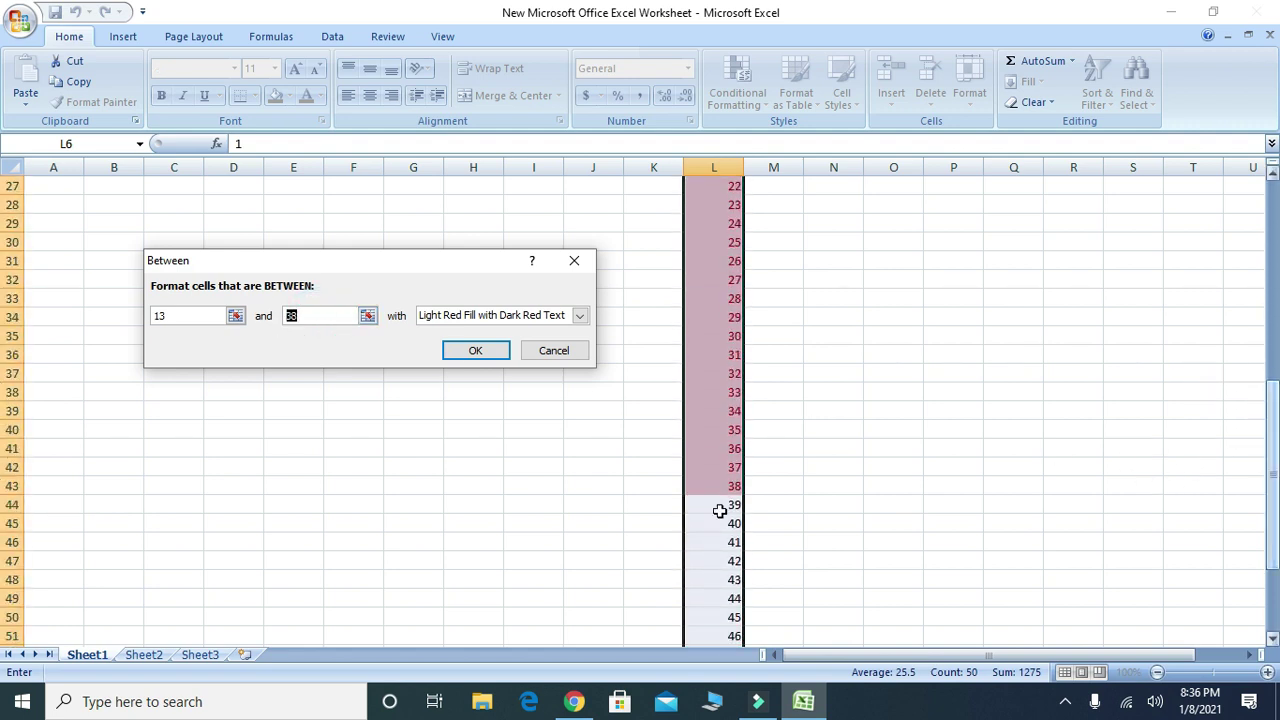
click(197, 320)
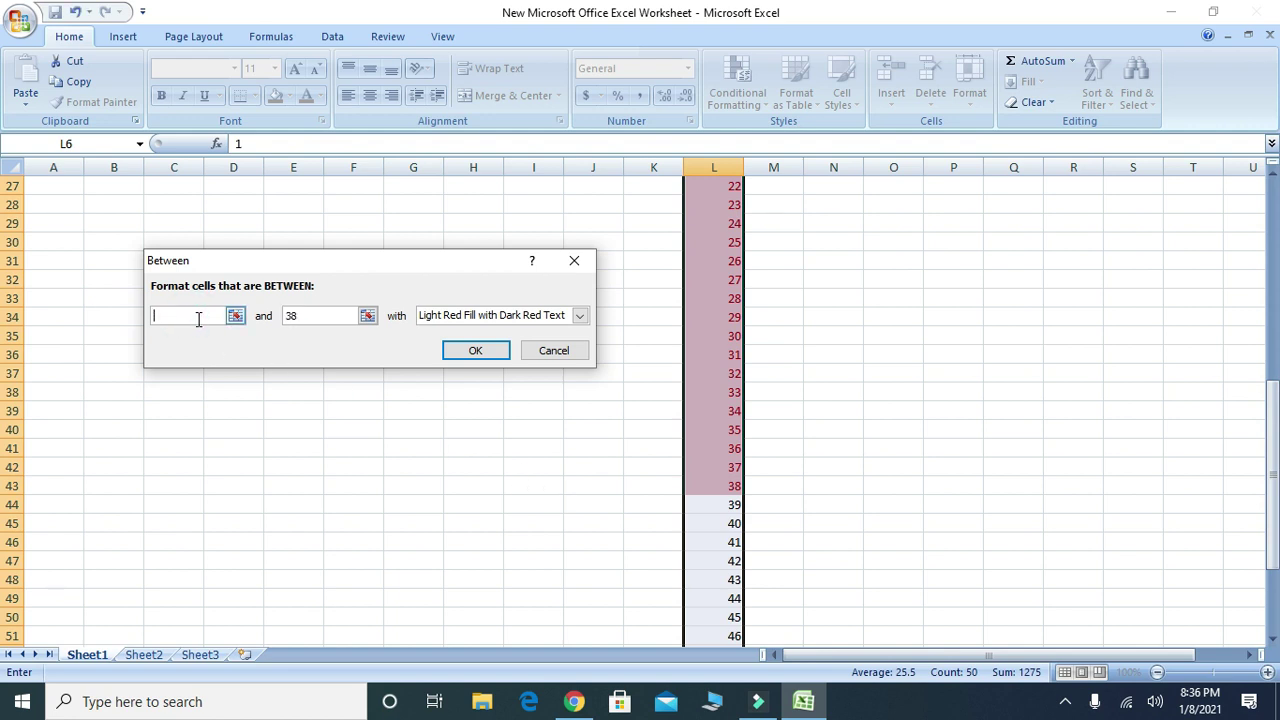
drag(1272, 475, 777, 337)
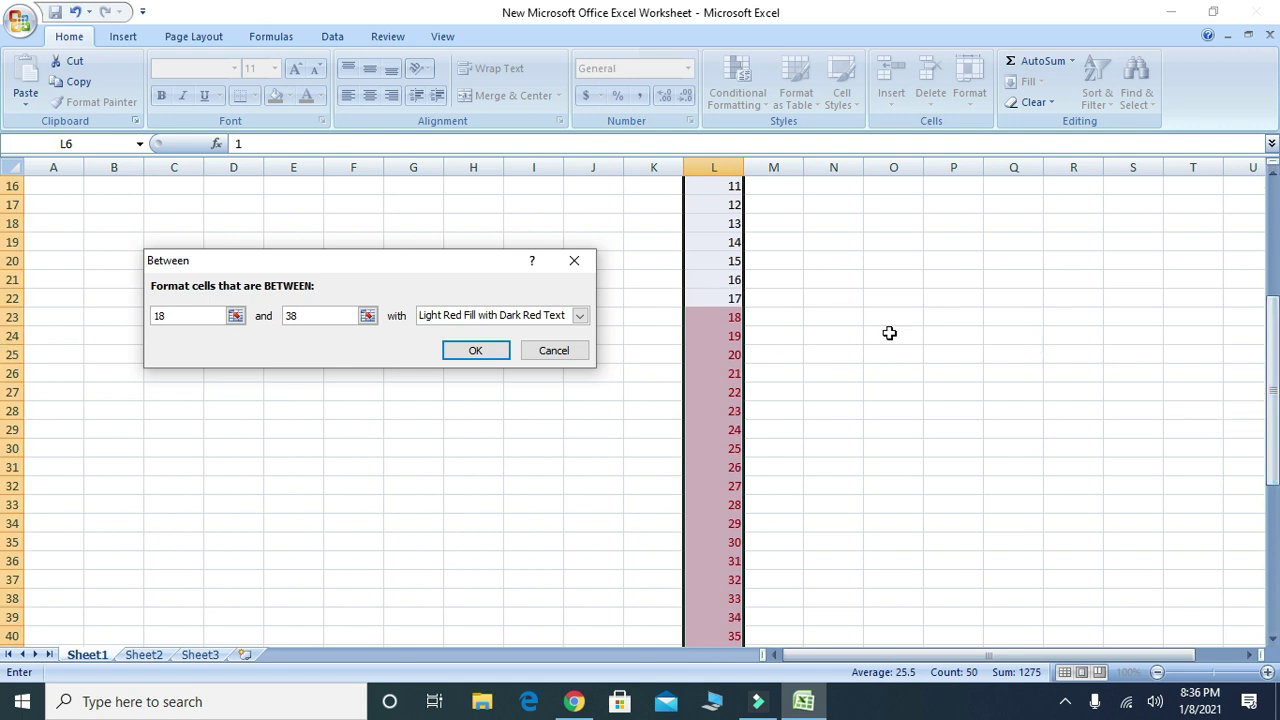
drag(1274, 334, 1274, 400)
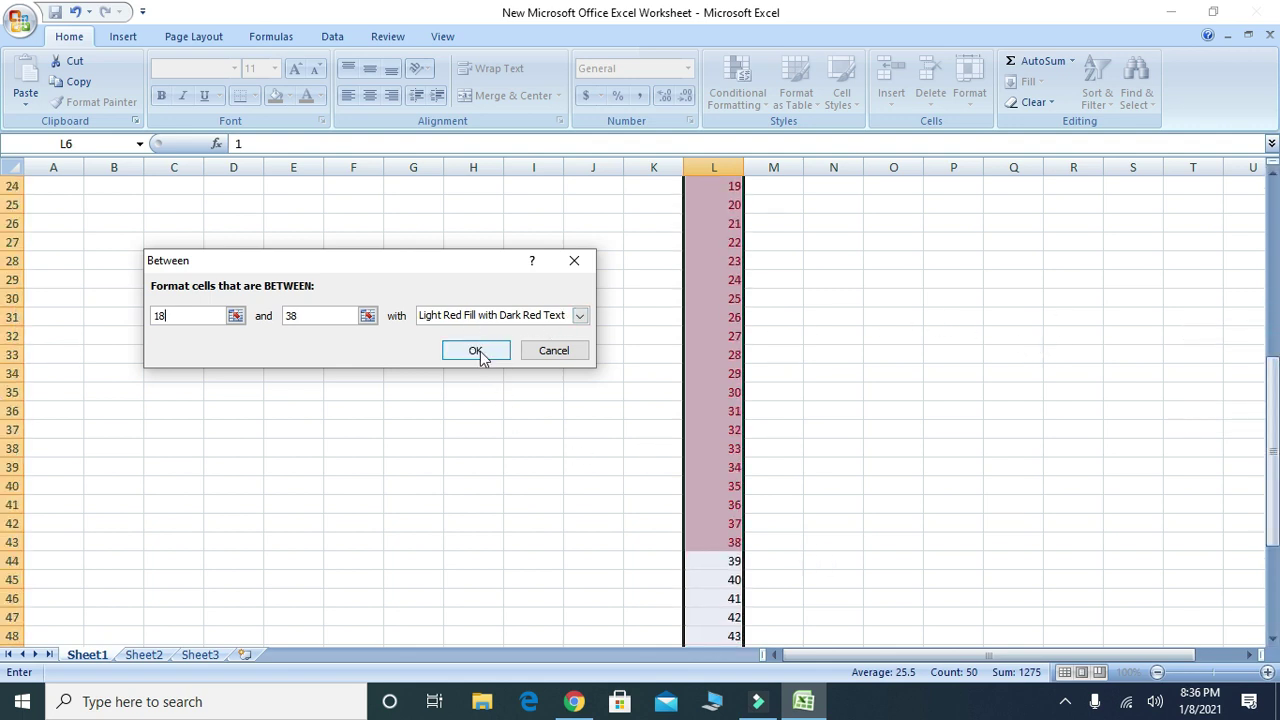
click(540, 352)
click(722, 92)
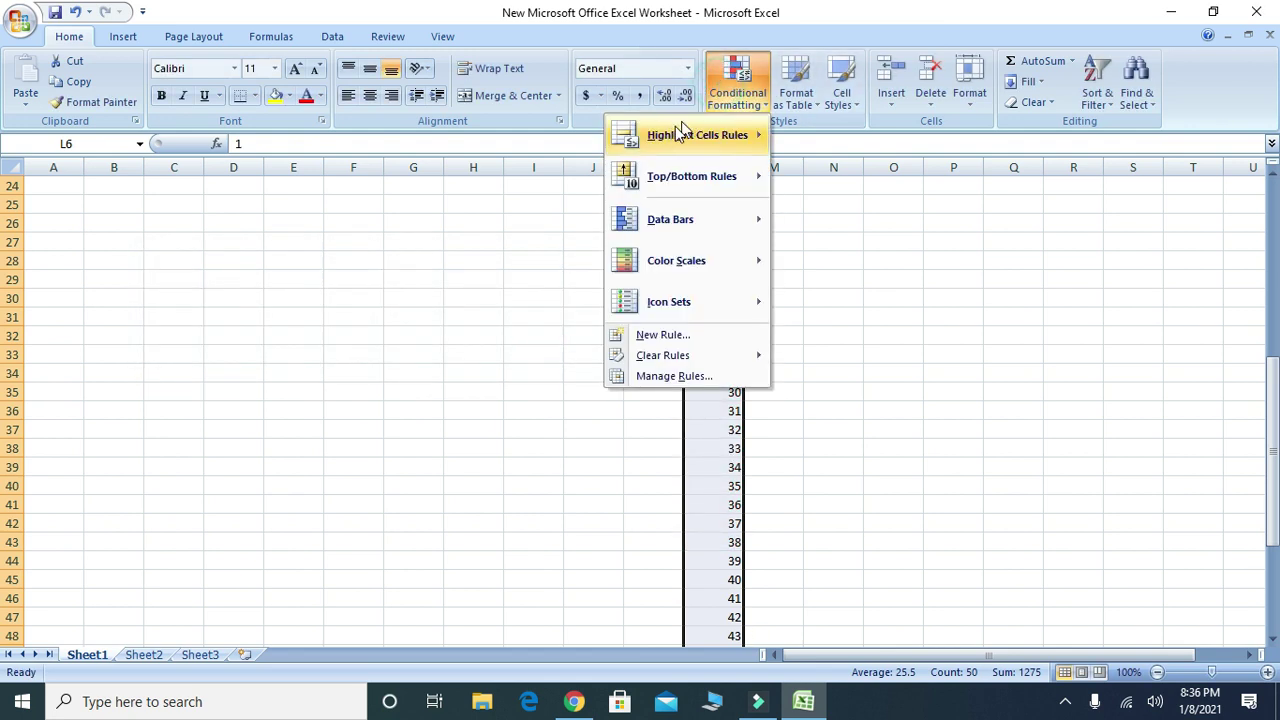
mouse_move(650, 135)
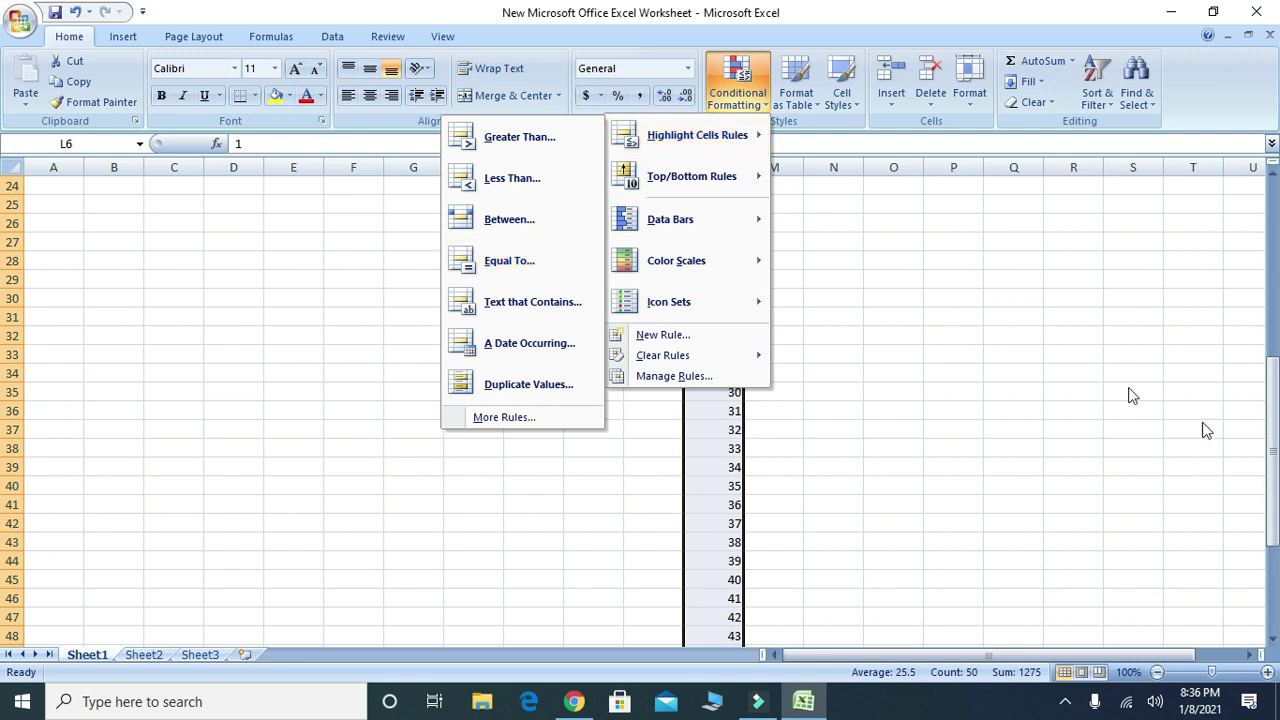
click(1229, 451)
- Set cell L48 to 50 so that the list contains a duplicate value
drag(1272, 476, 1273, 354)
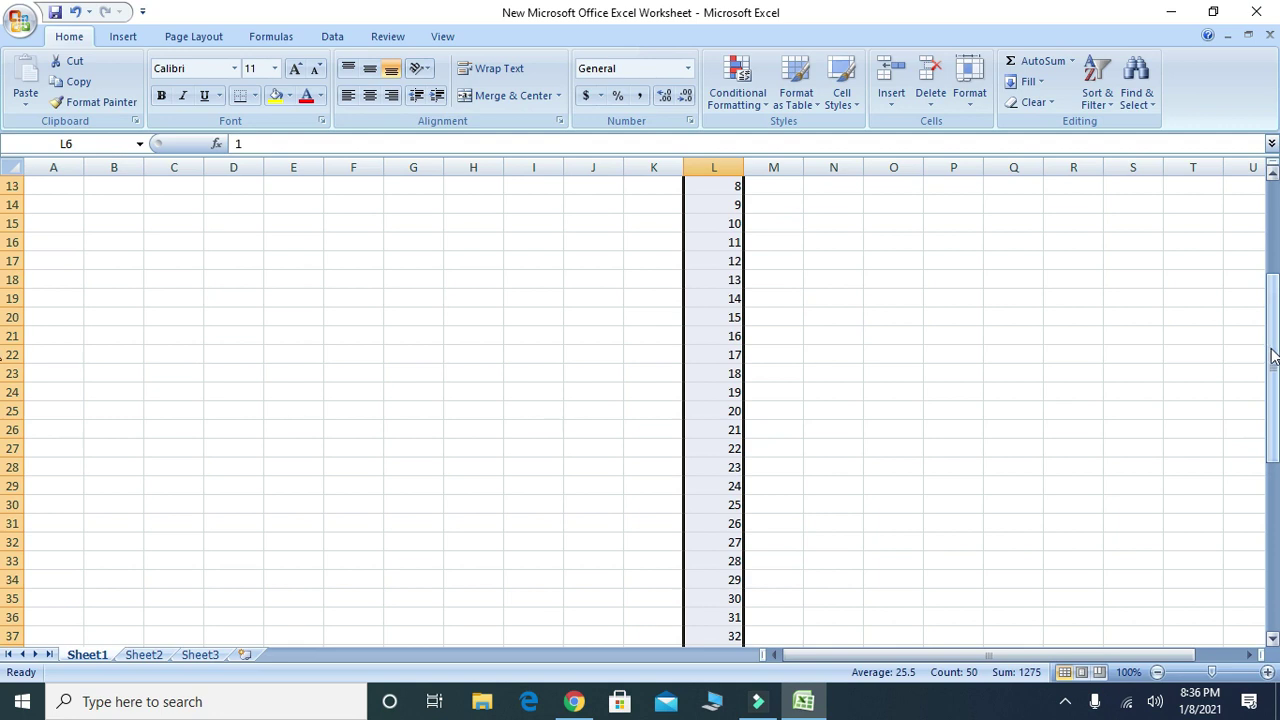
drag(1273, 354, 1249, 527)
click(815, 586)
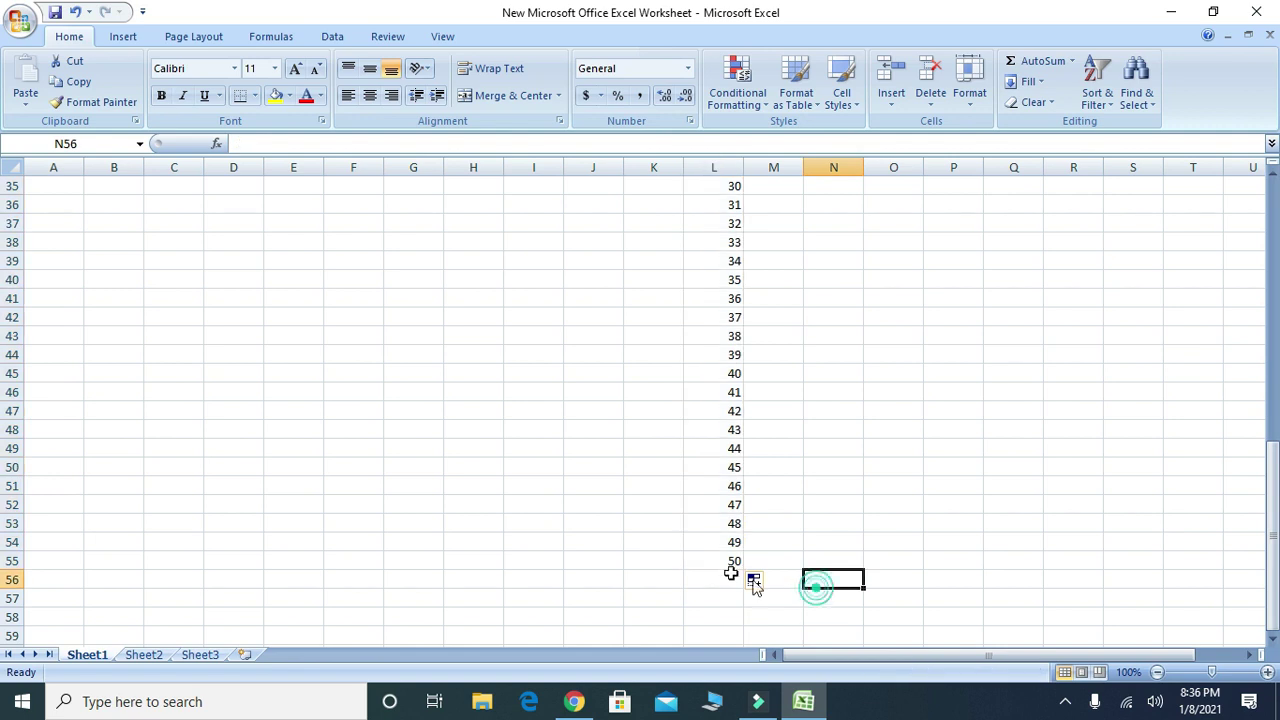
click(719, 578)
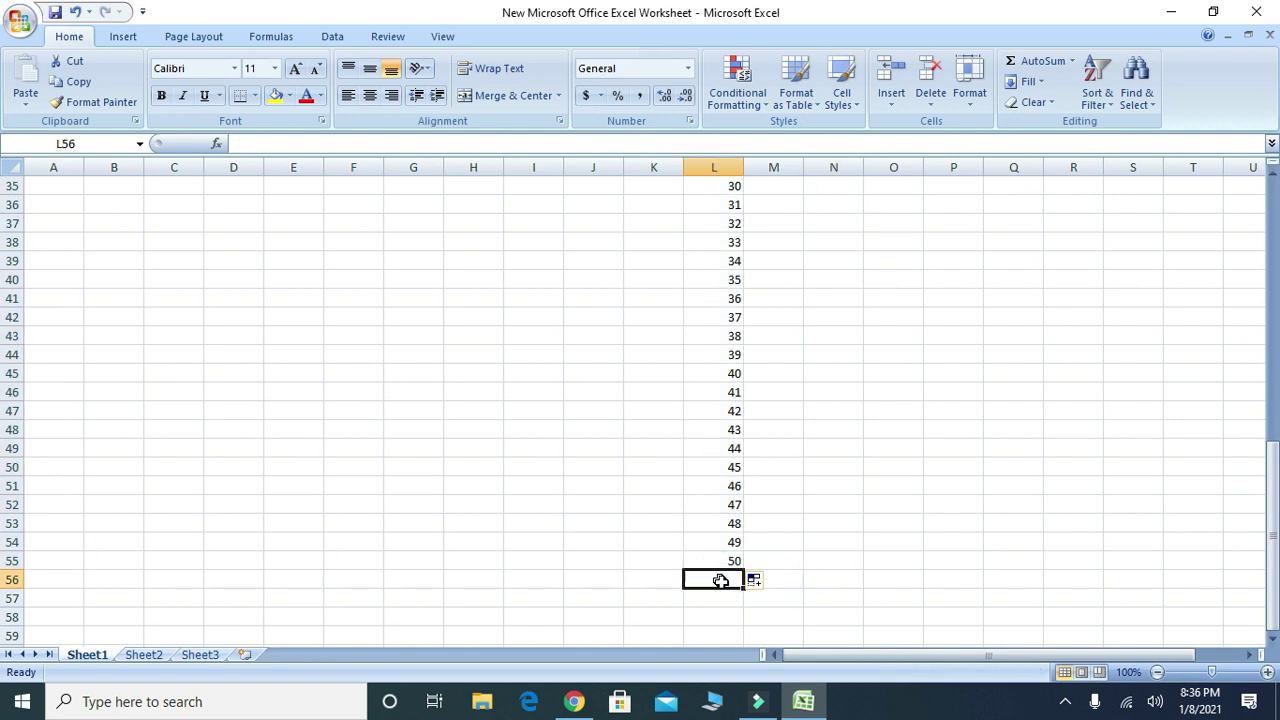
click(731, 430)
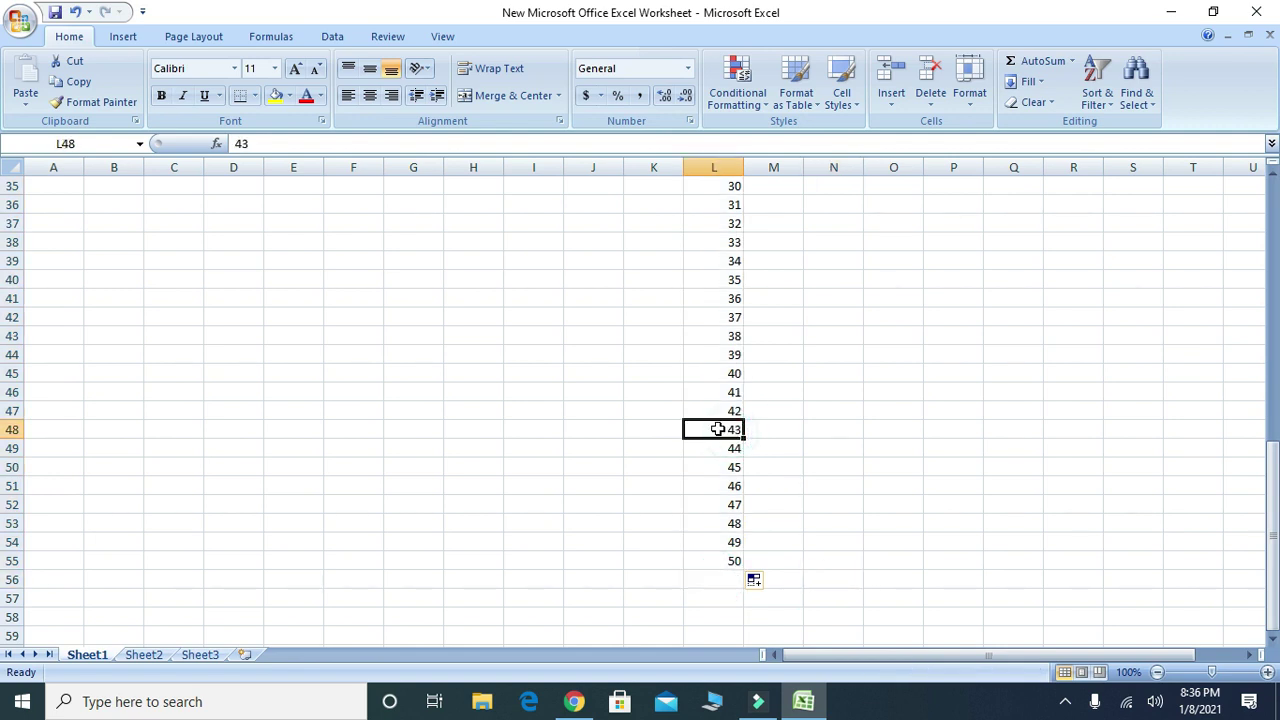
text(50)
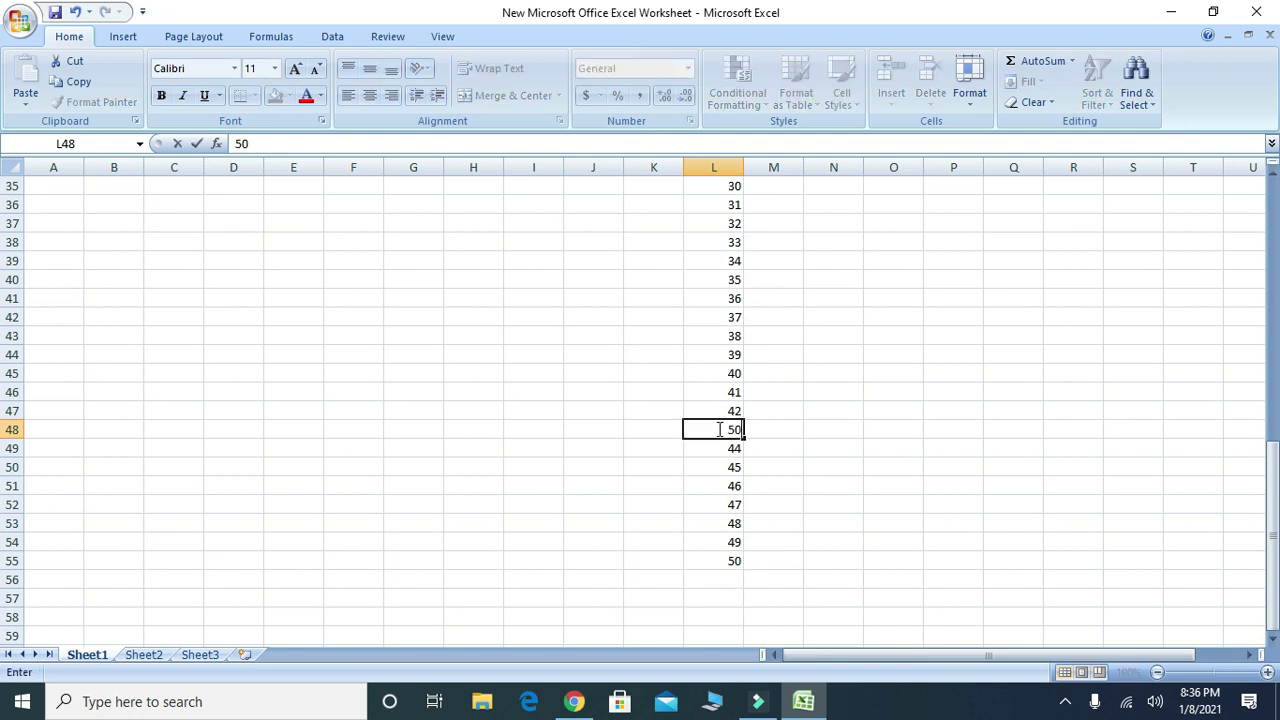
click(893, 500)
- Preview an Equal To highlight rule with the value 50 on the numbers in L6:L55
click(728, 564)
drag(737, 560, 738, 205)
scroll(772, 301, down, 5)
click(737, 90)
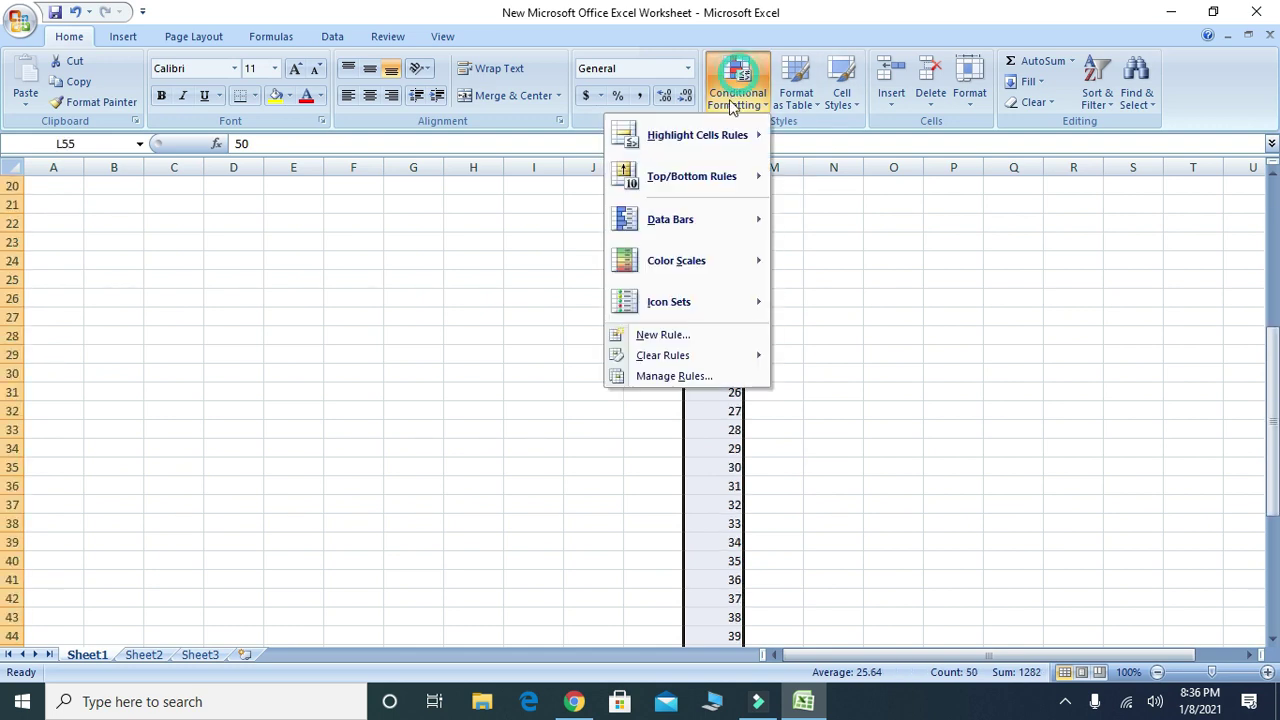
mouse_move(675, 140)
click(528, 264)
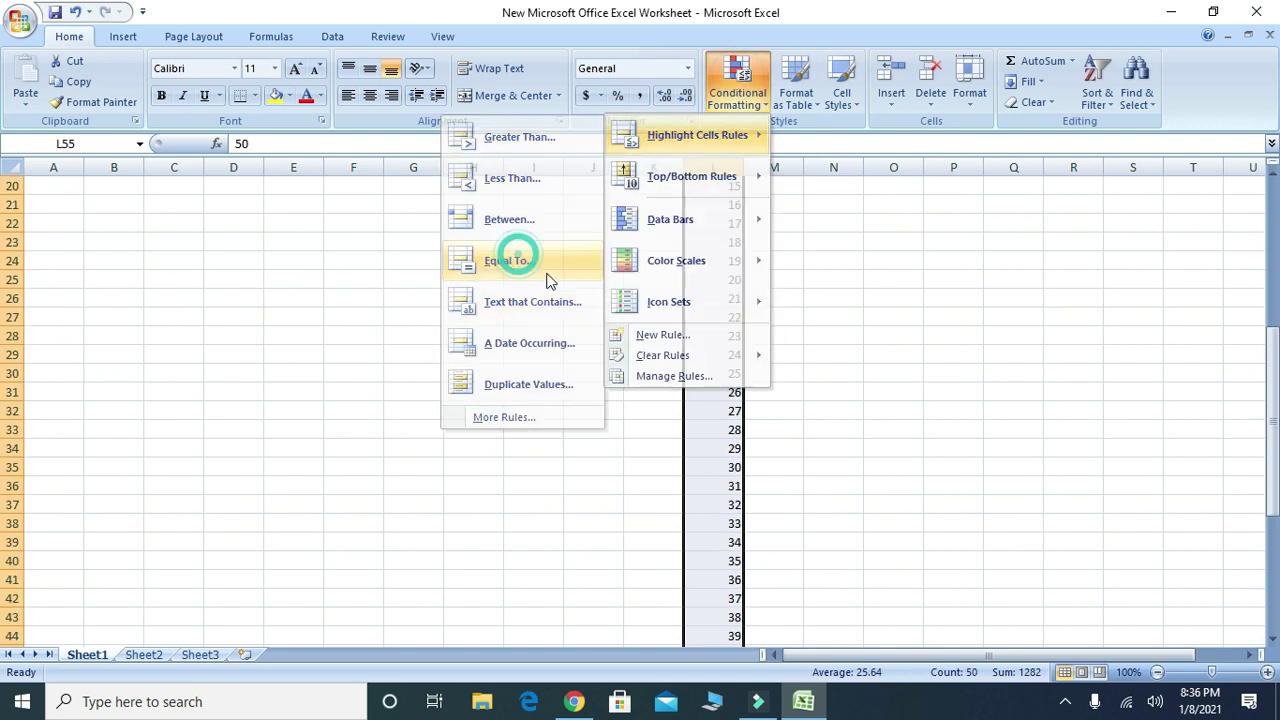
click(222, 315)
key(BackSpace)
key(BackSpace)
key(BackSpace)
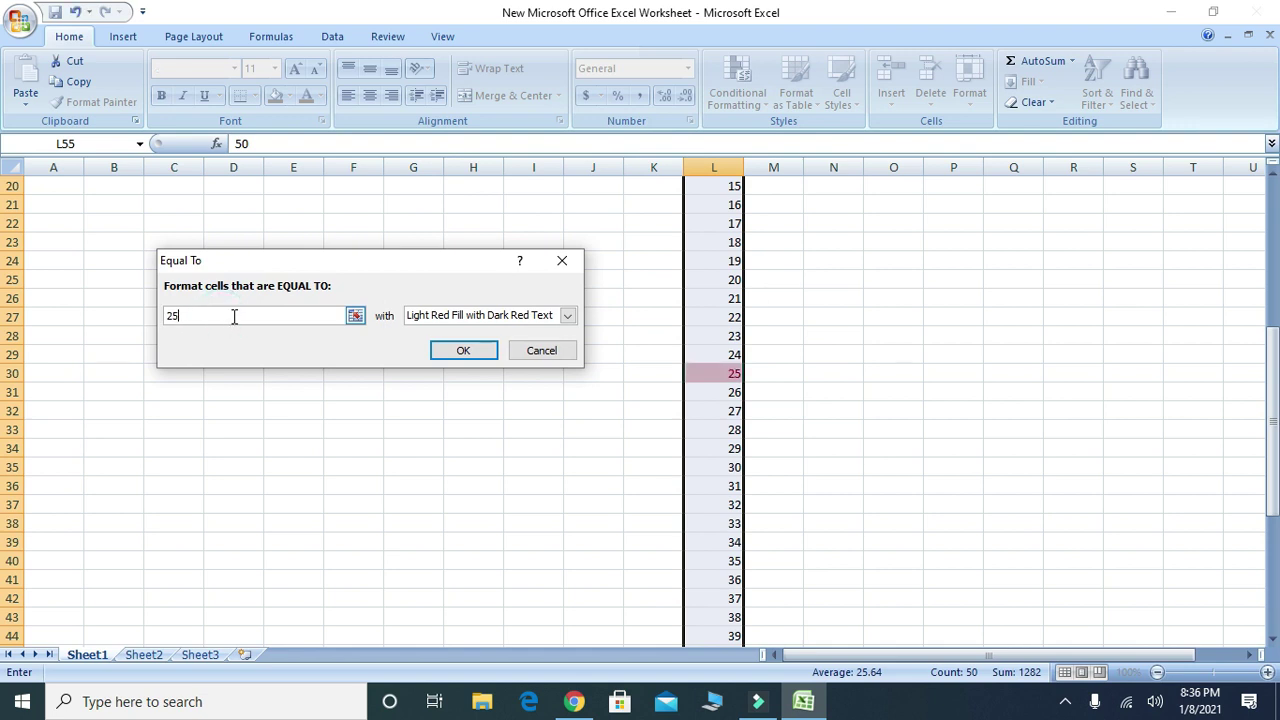
text(50)
key(BackSpace)
key(BackSpace)
key(BackSpace)
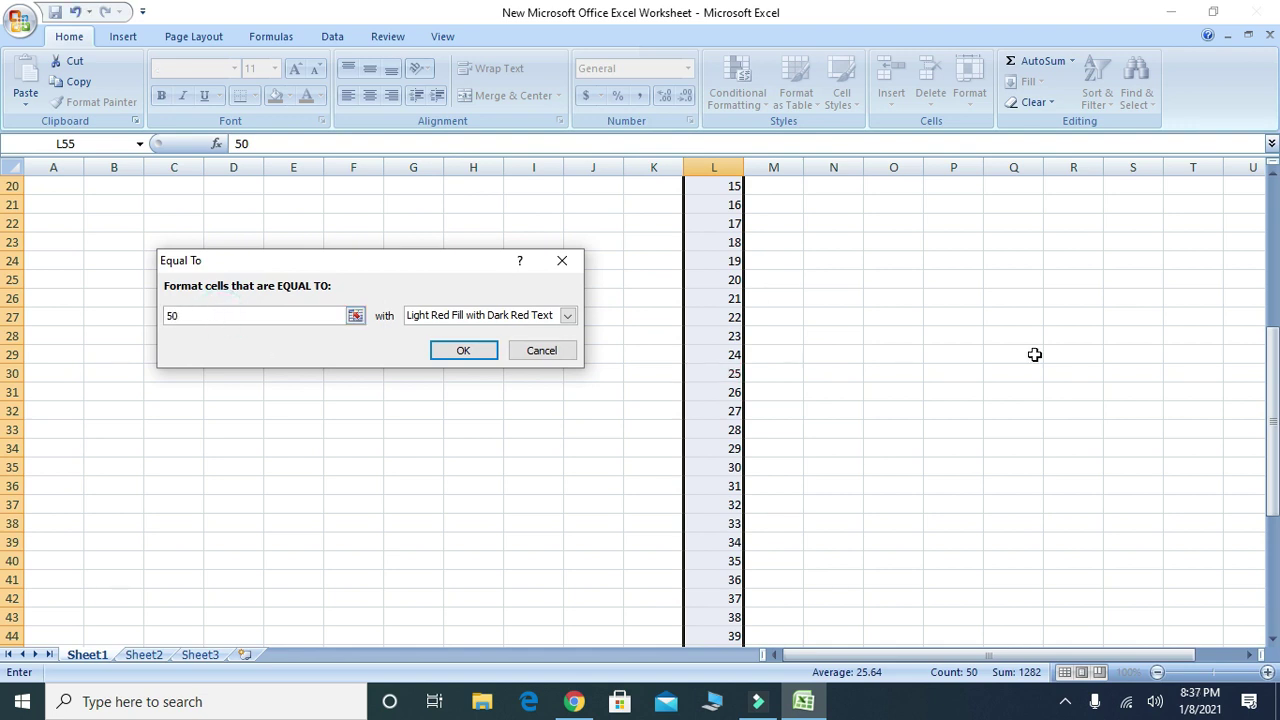
drag(1274, 358, 1275, 492)
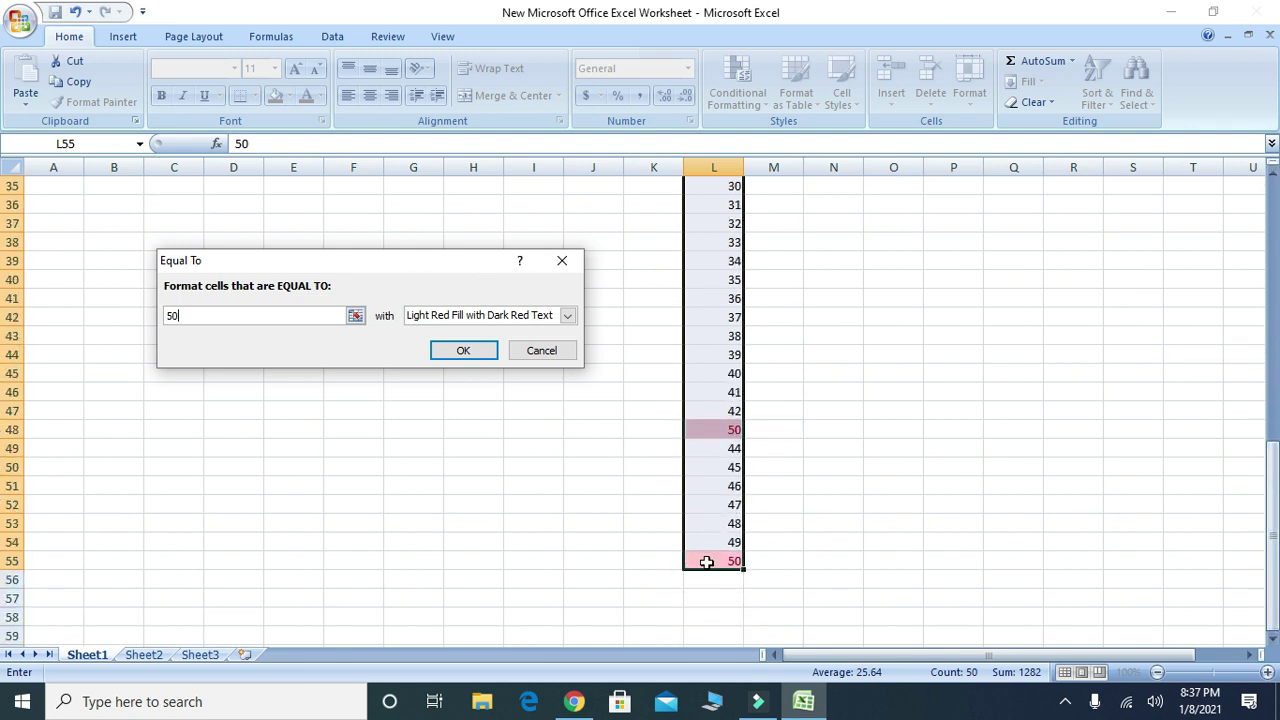
- Preview the Equal To highlight rule with the value 20, and dismiss it without applying
click(252, 320)
key(BackSpace)
key(BackSpace)
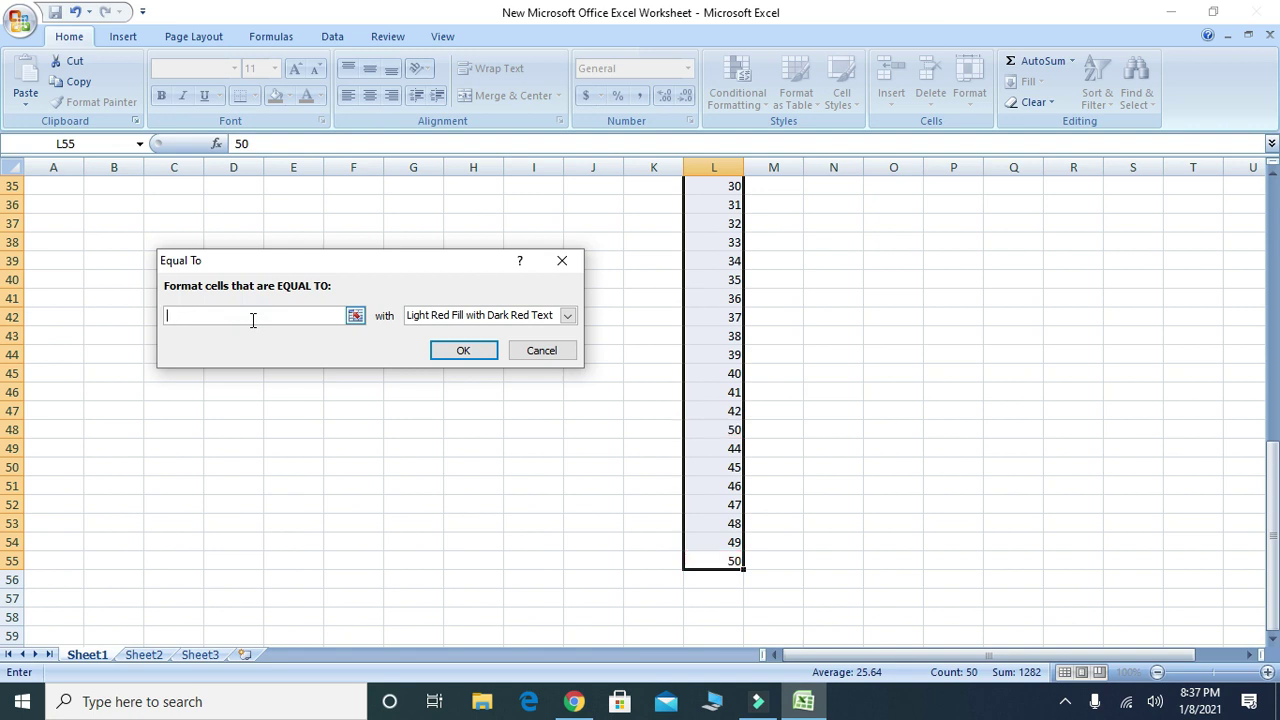
drag(1275, 505, 1275, 355)
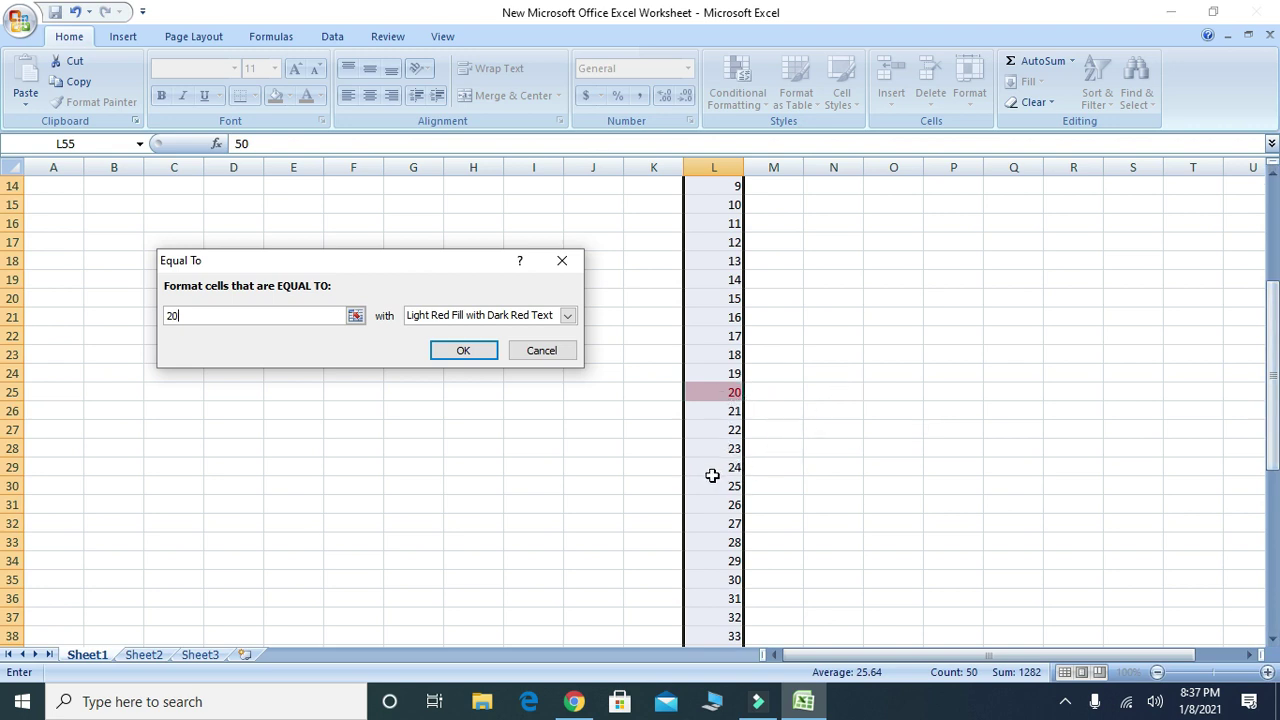
click(526, 355)
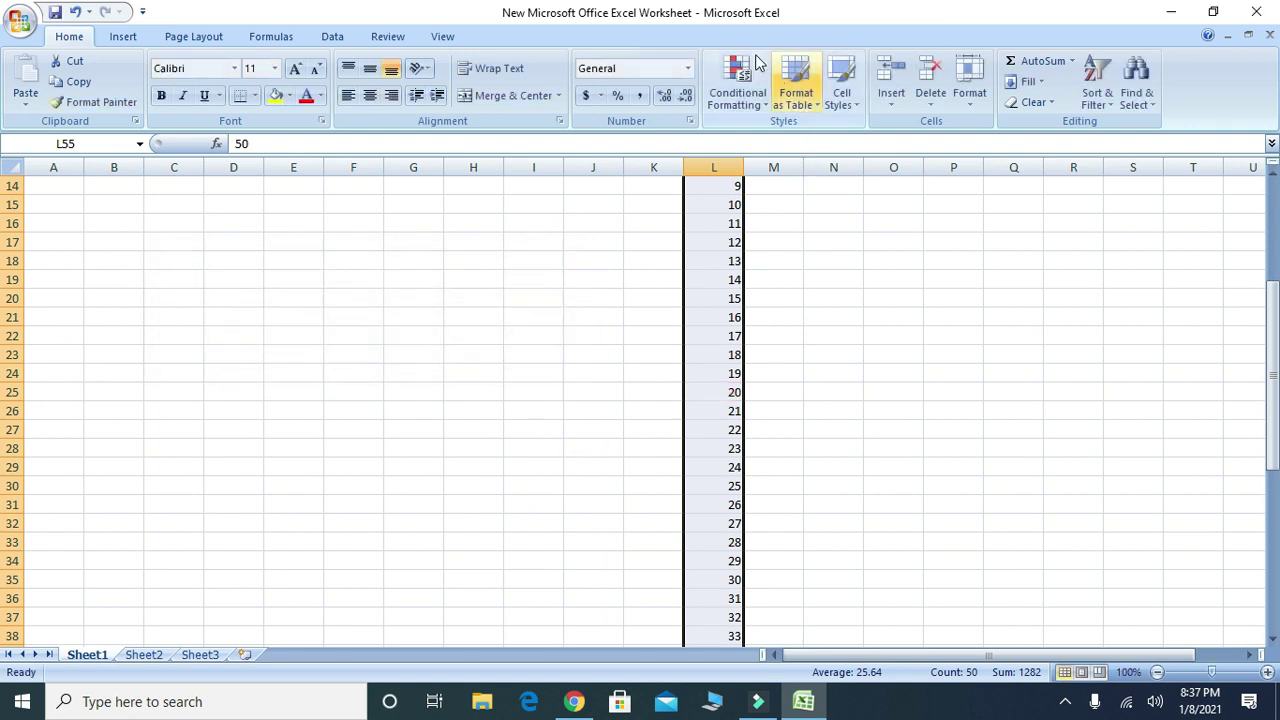
- Preview a Text That Contains highlight rule on the column L numbers with the text 1 and with the text 2
click(740, 75)
mouse_move(680, 140)
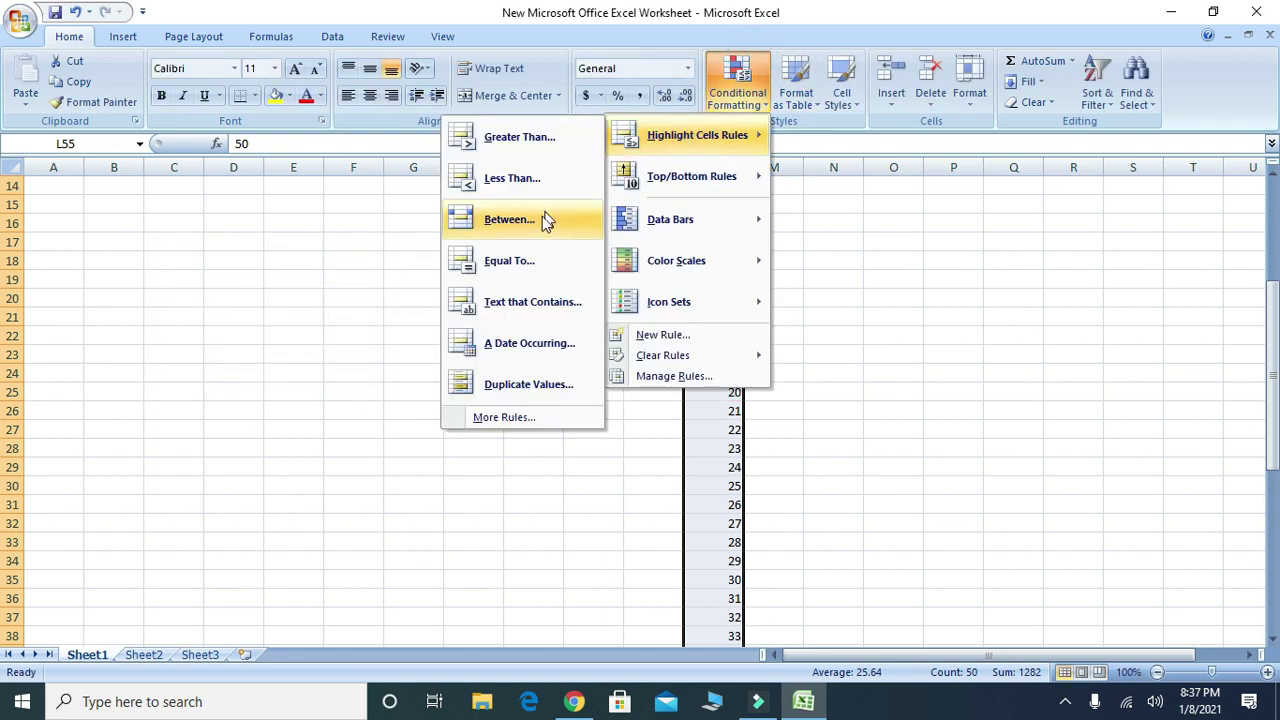
click(533, 302)
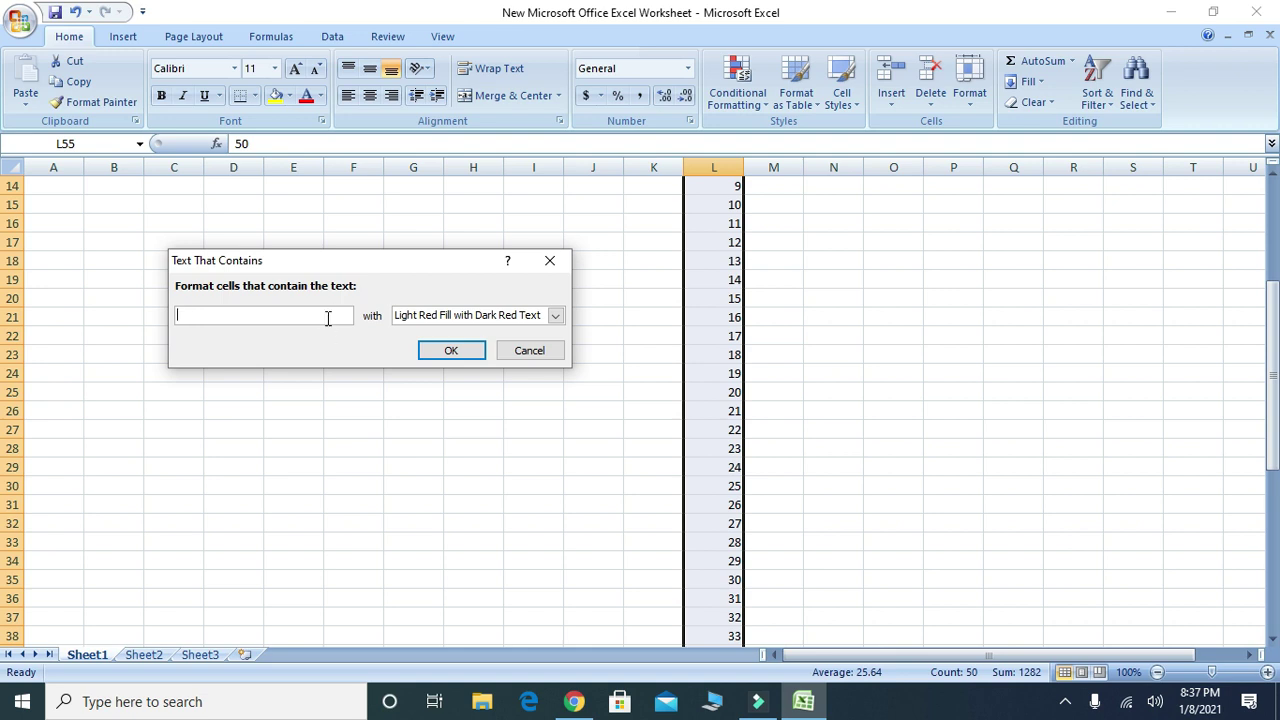
text(1)
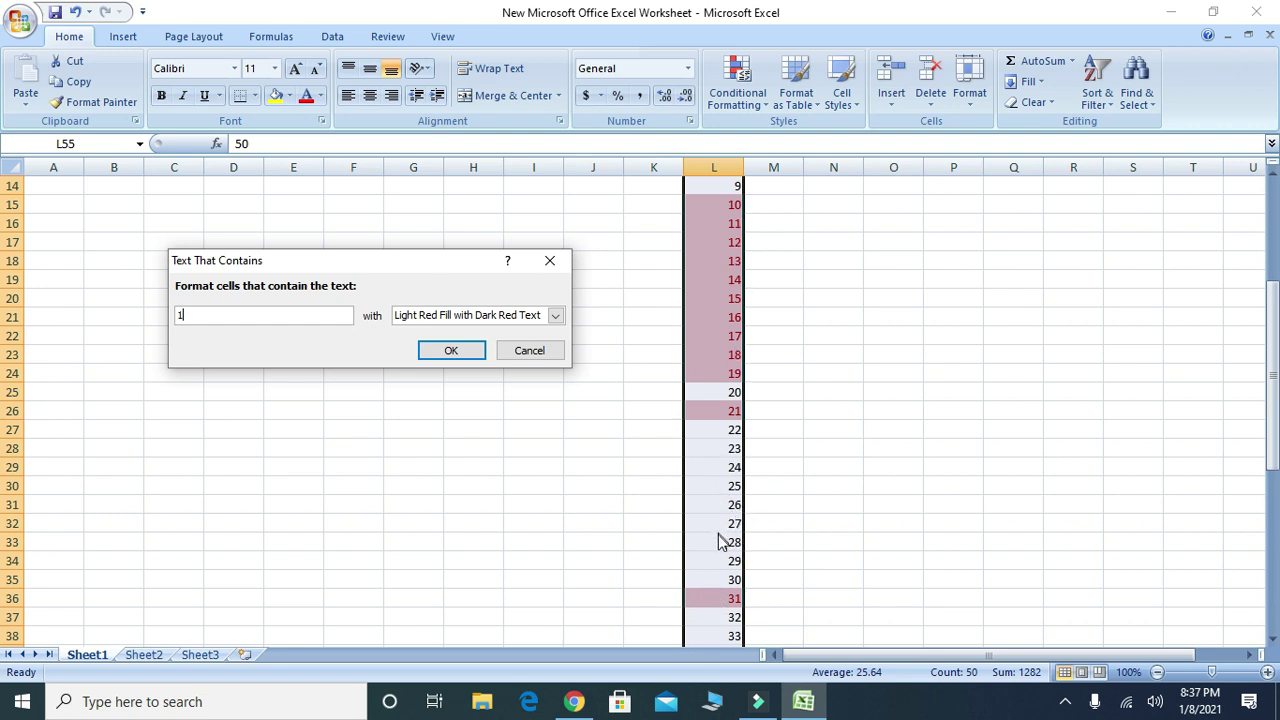
key(BackSpace)
text(2)
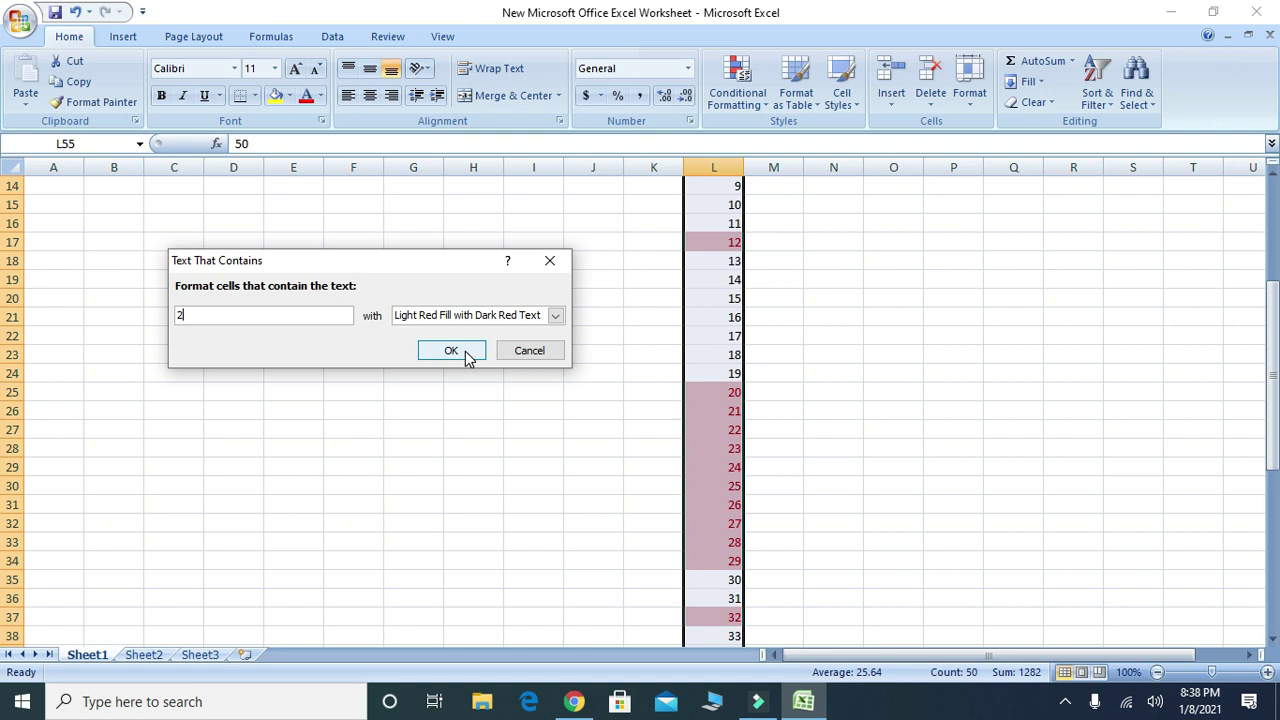
- Apply the Text That Contains rule with the text 5 and Light Red Fill with Dark Red Text, and review the highlighted numbers in column L
key(BackSpace)
text(5)
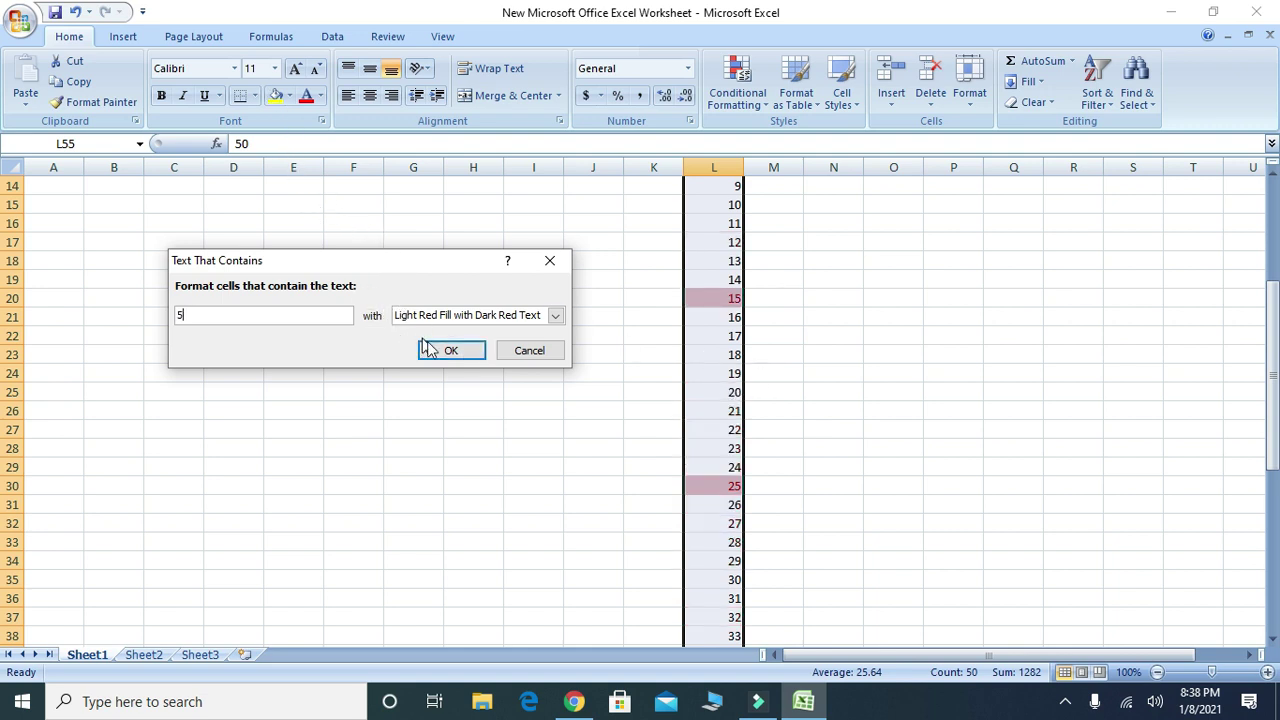
click(451, 350)
drag(1275, 440, 1272, 370)
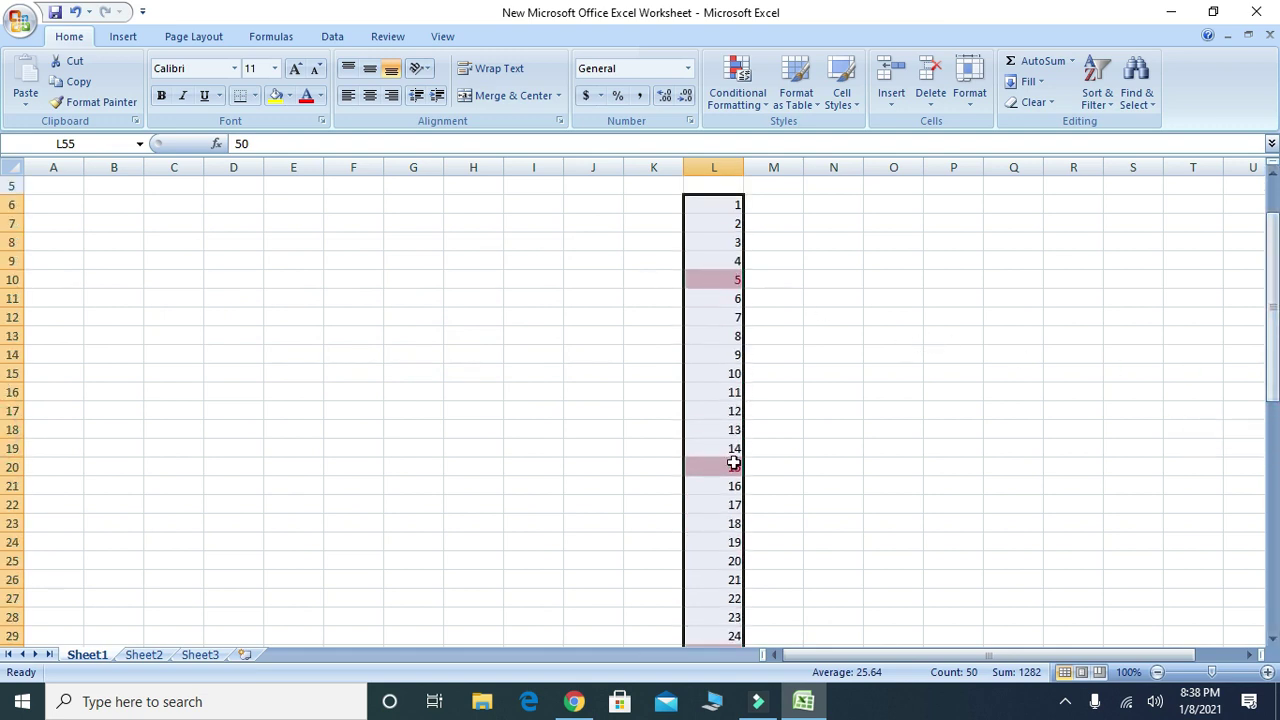
drag(1274, 358, 1272, 500)
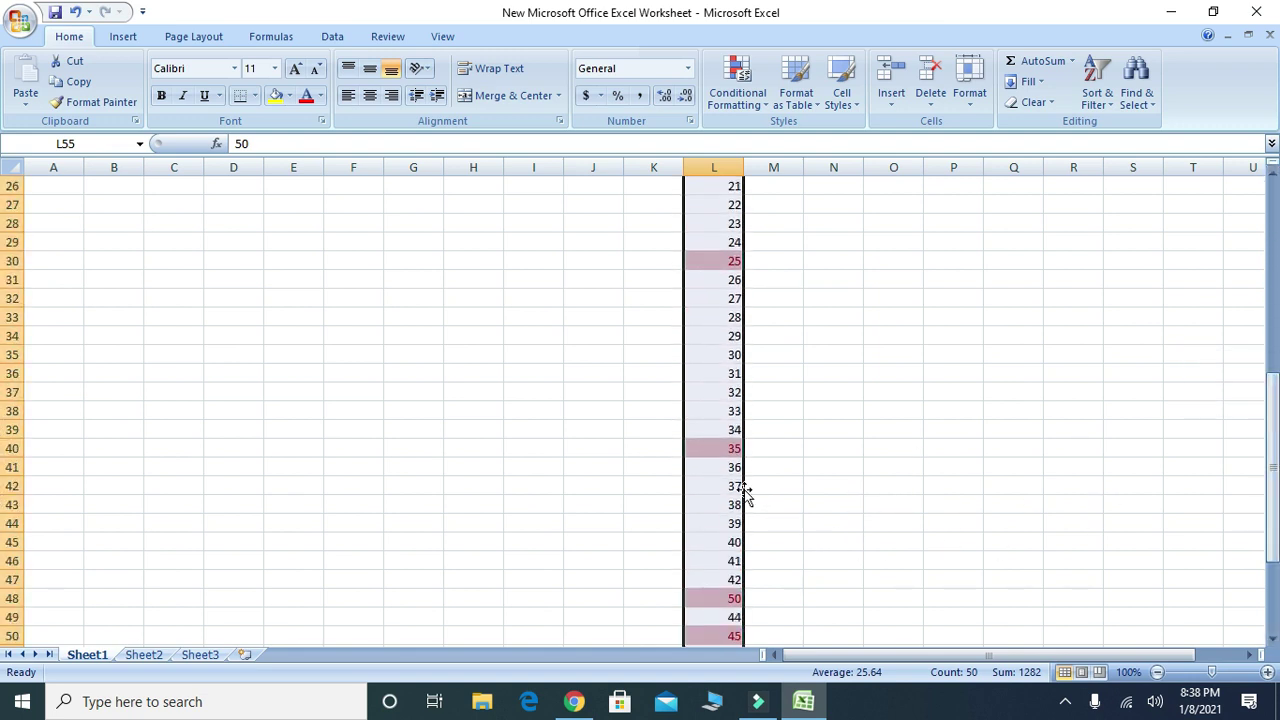
scroll(4, 400, up, 8)
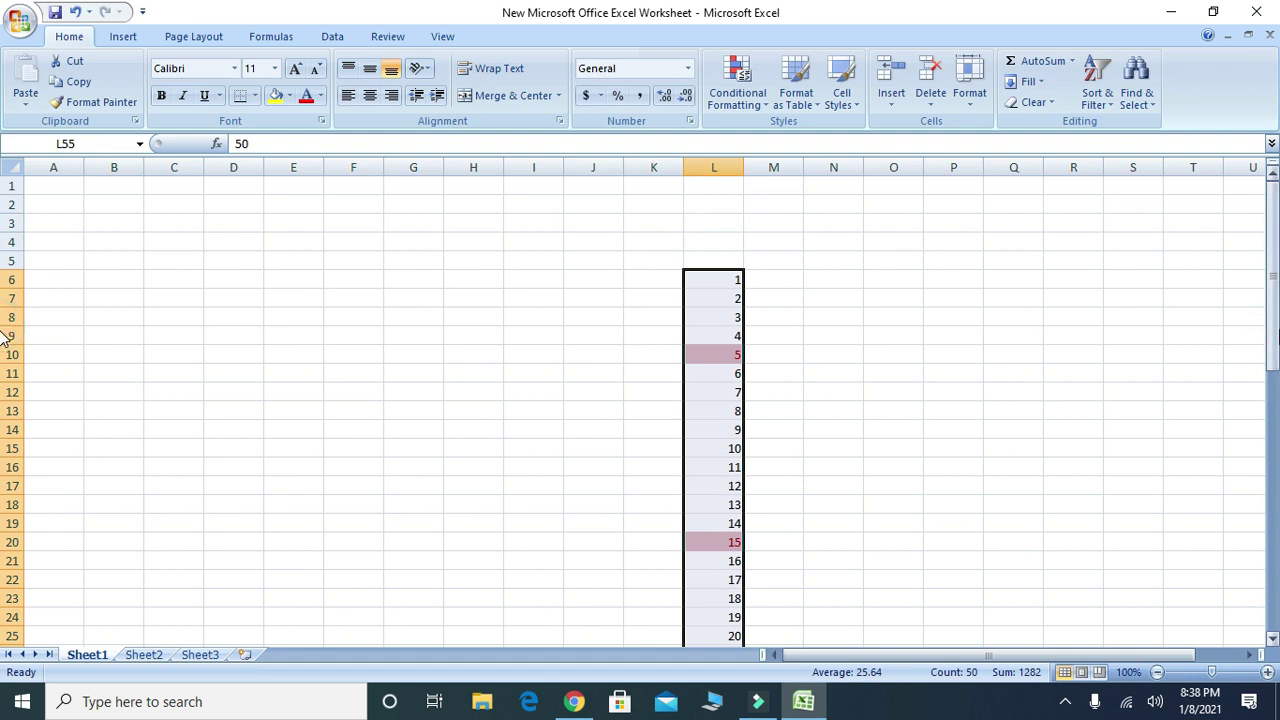
drag(1273, 302, 1276, 542)
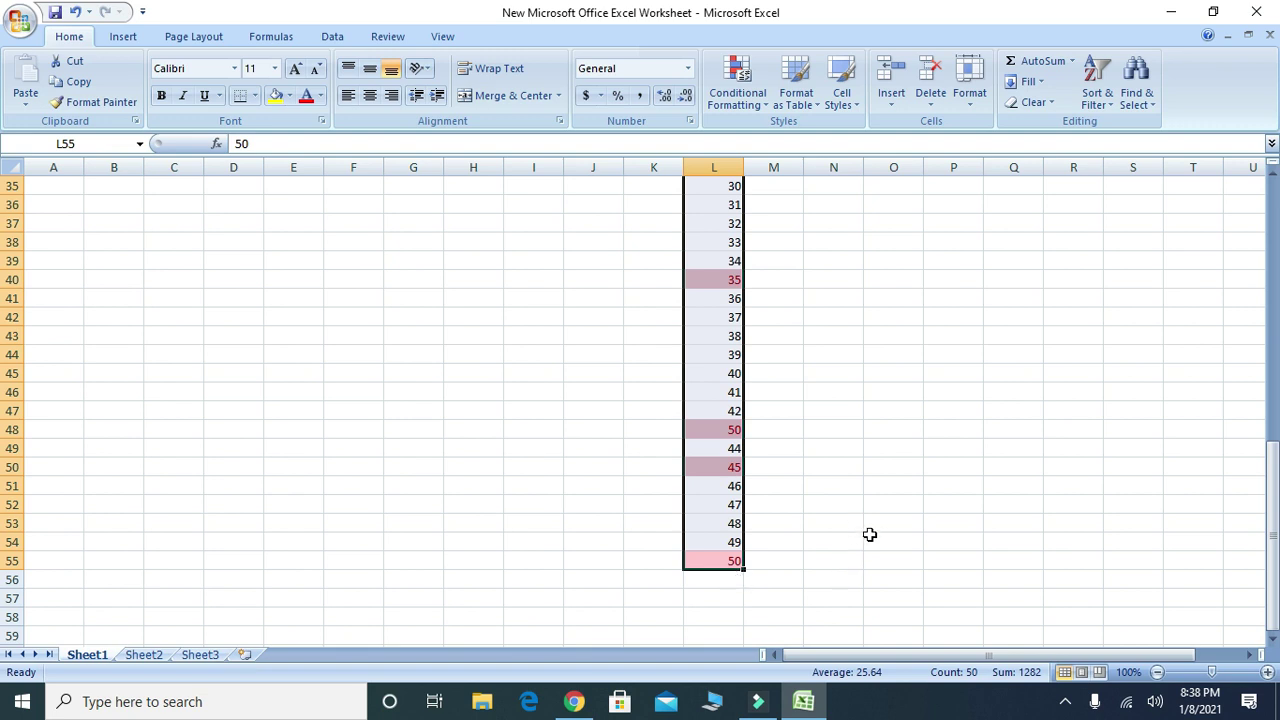
click(730, 95)
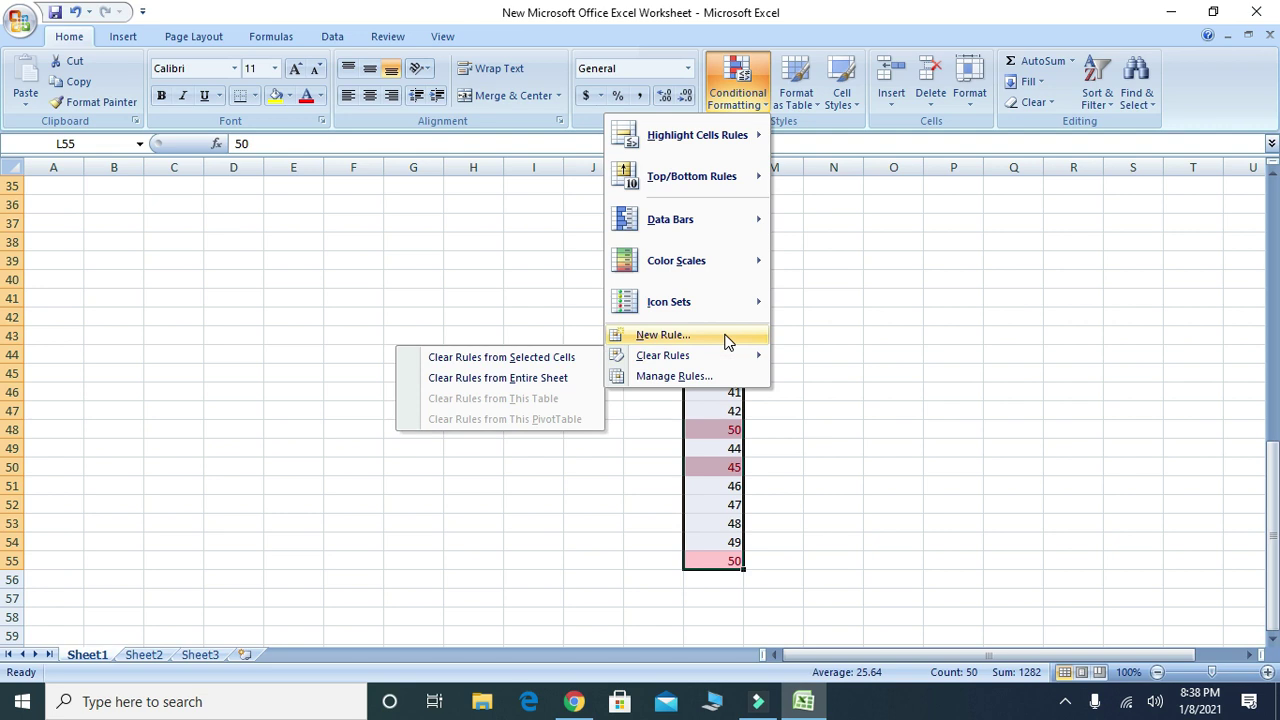
click(705, 336)
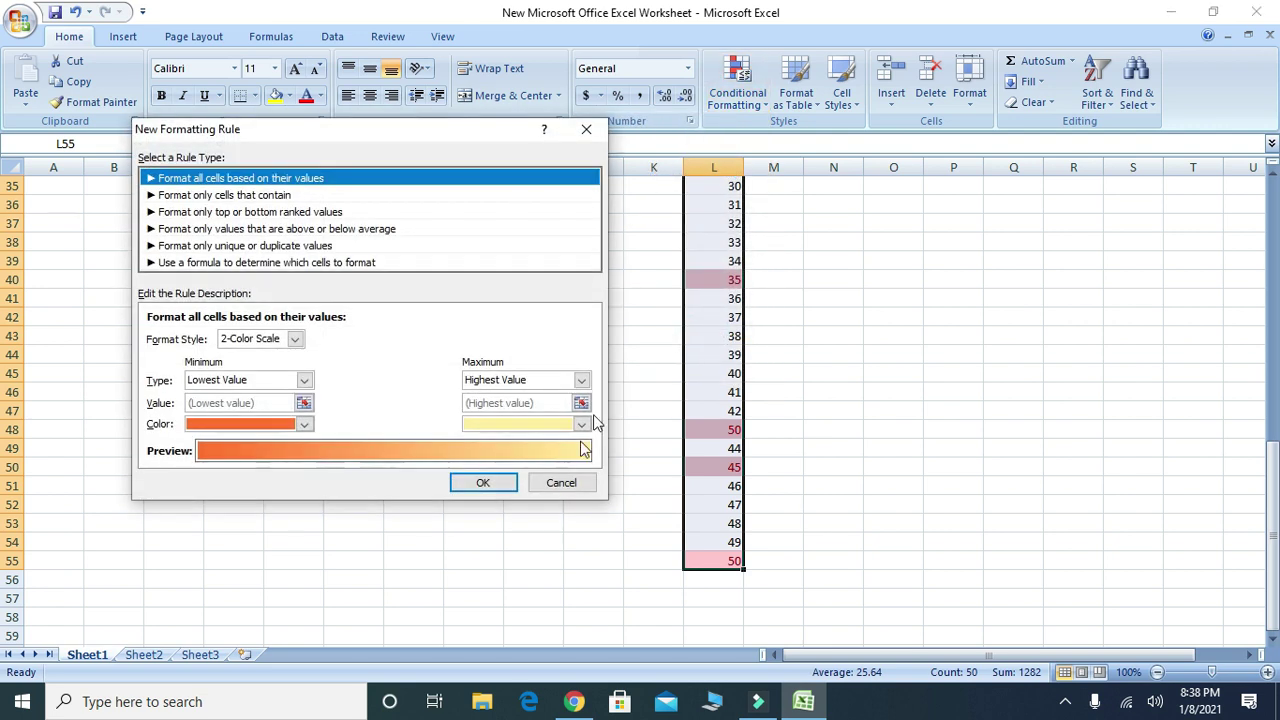
click(561, 482)
- Clear the conditional formatting rules from the selected numbers in column L
click(728, 95)
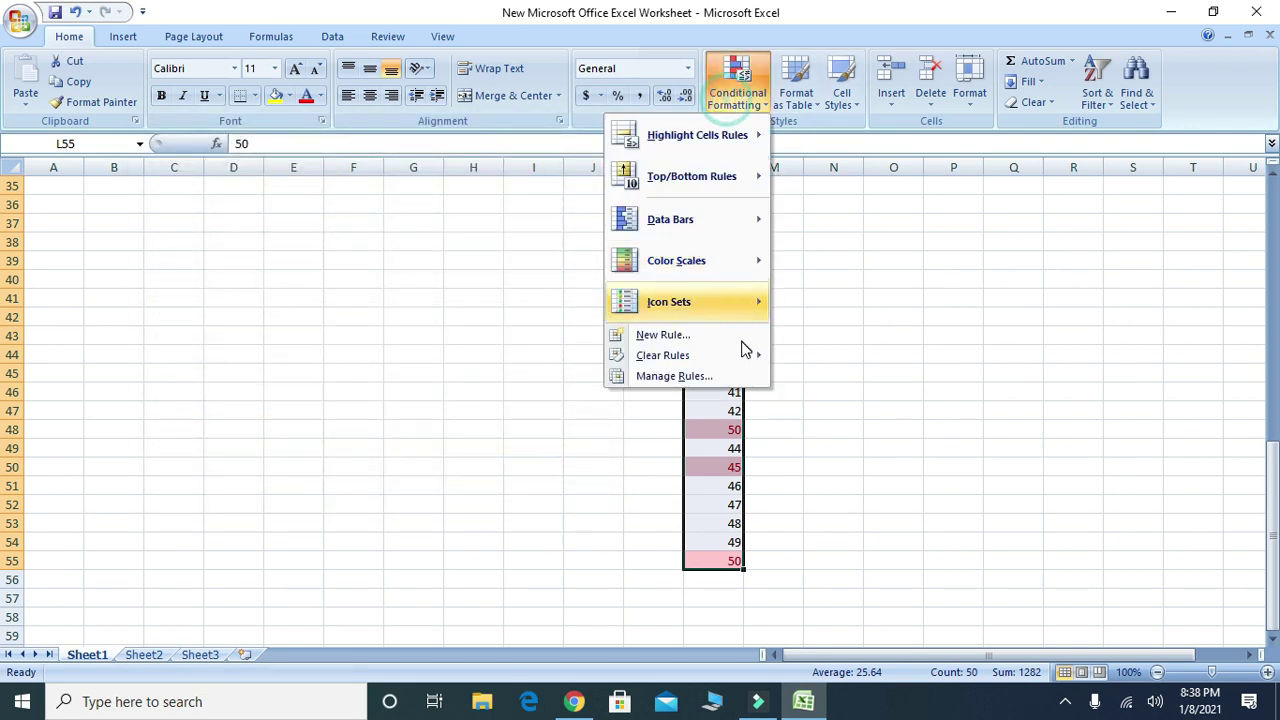
click(718, 355)
click(520, 357)
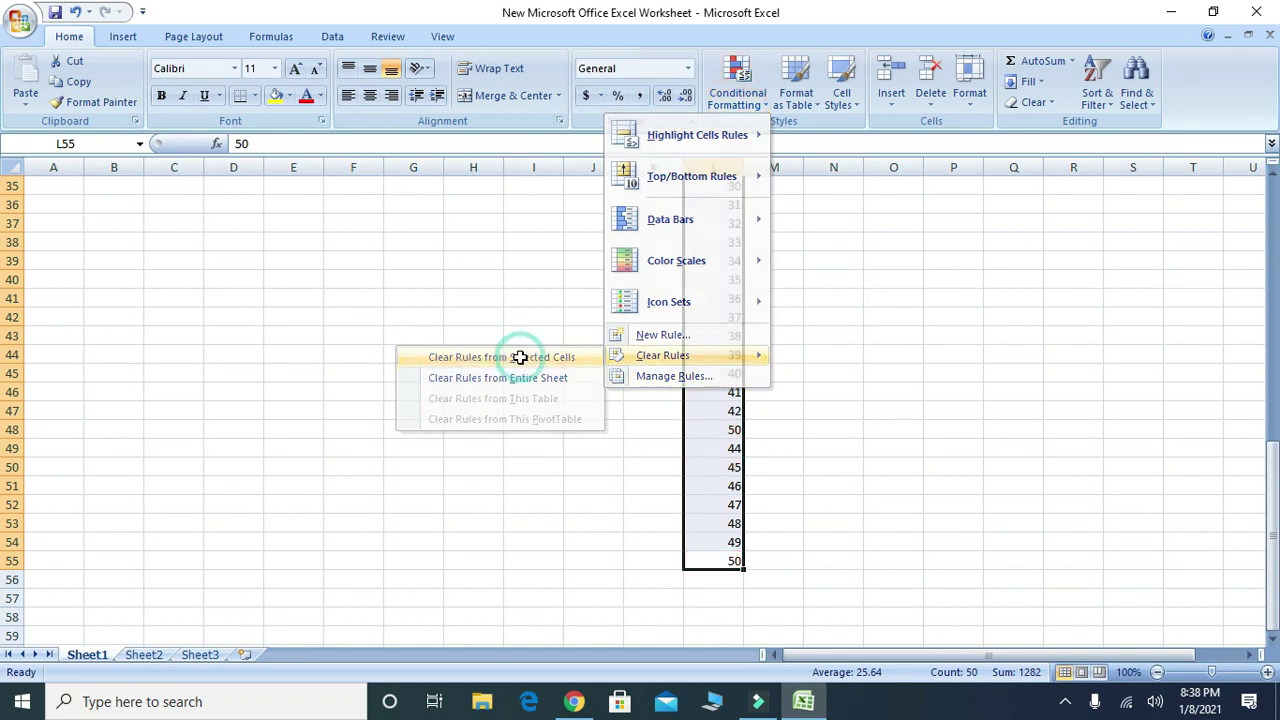
click(738, 90)
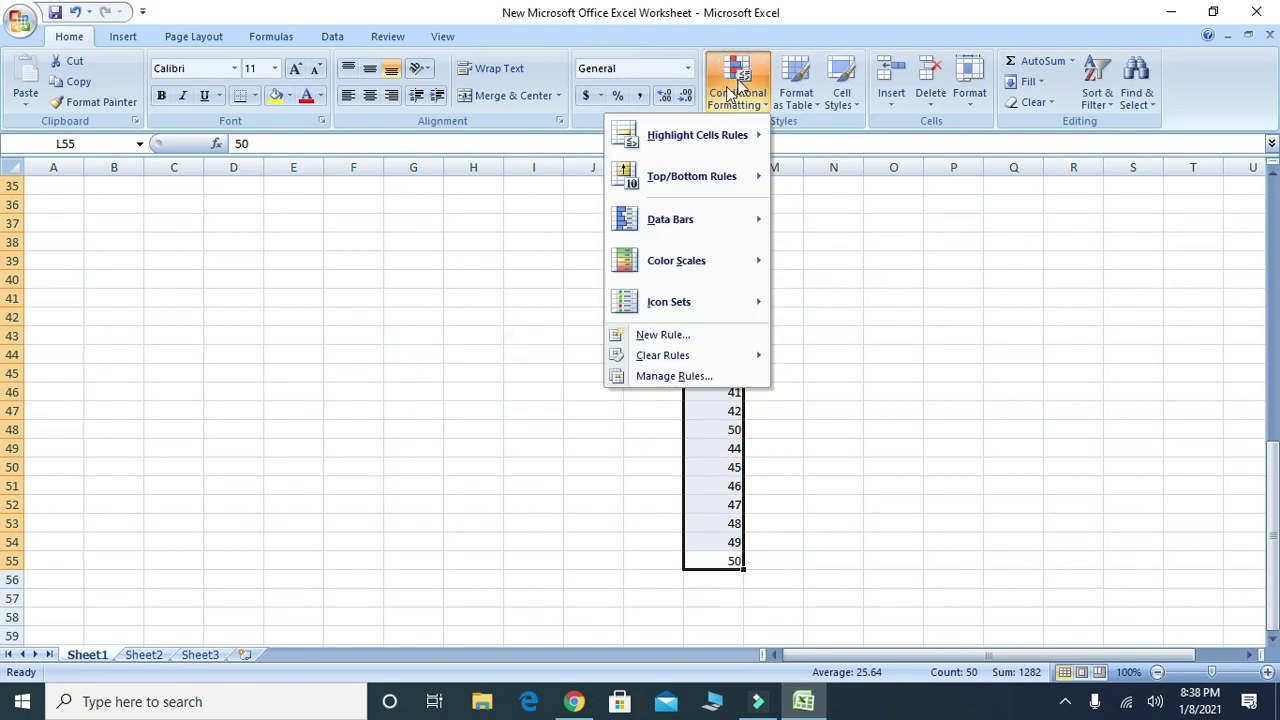
mouse_move(689, 133)
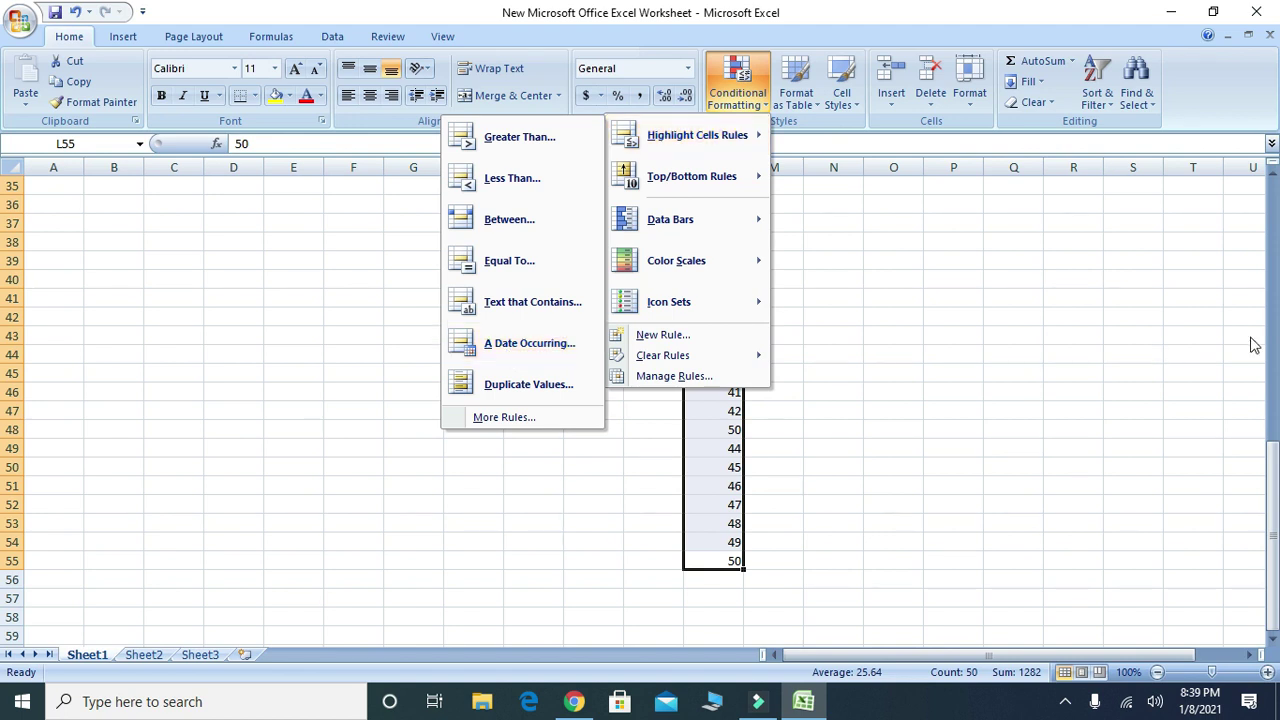
click(876, 252)
- Enter the date 1-1-2021 in cell O37
click(893, 232)
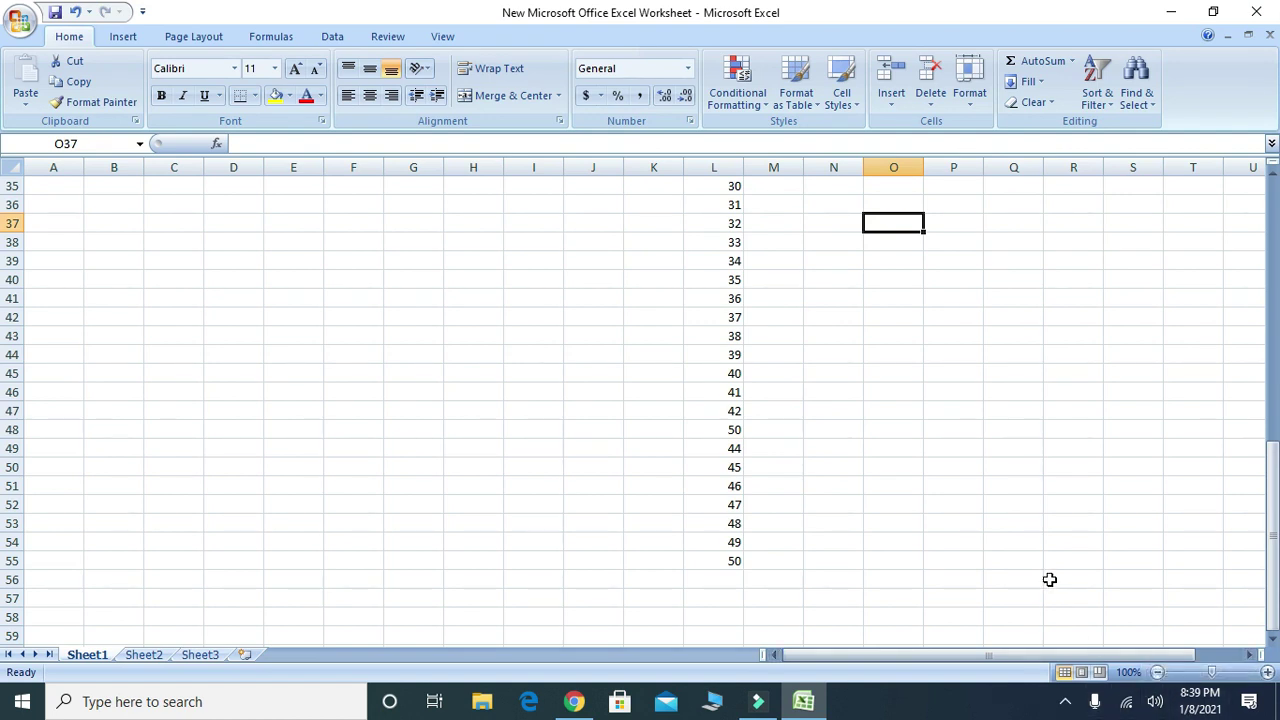
text(1-120)
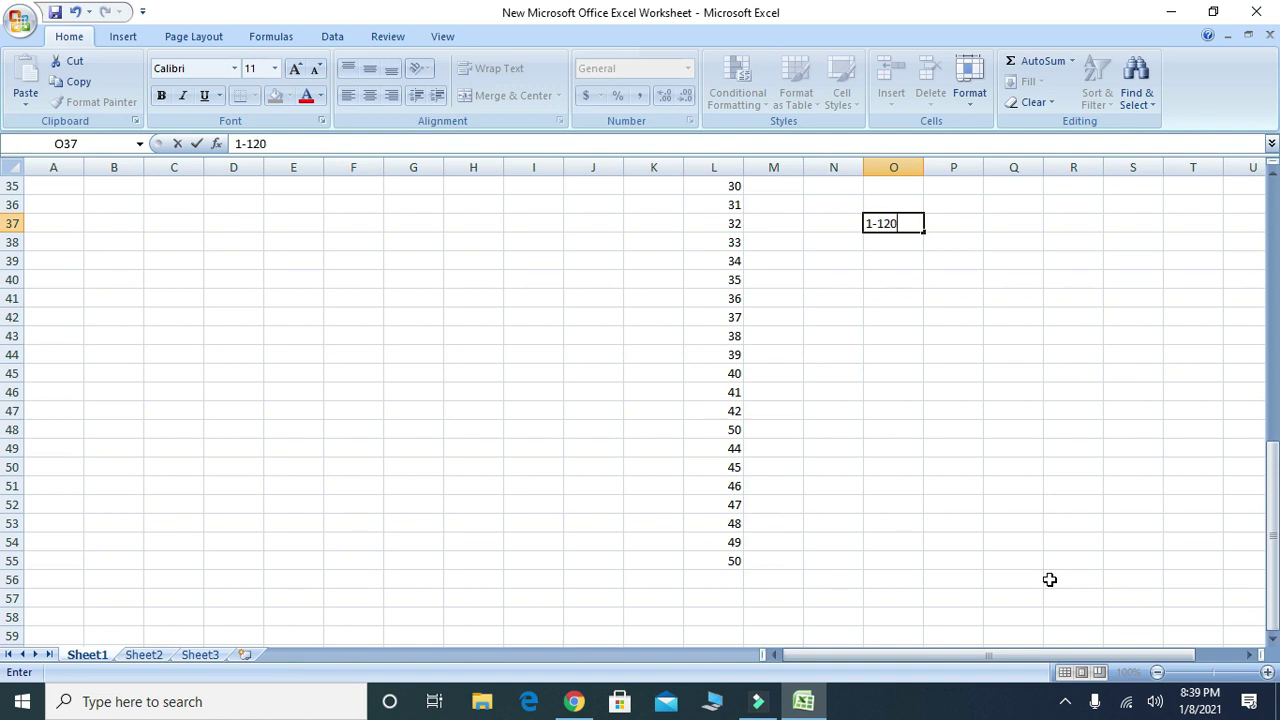
text(2)
key(BackSpace)
key(BackSpace)
key(BackSpace)
text(-2021)
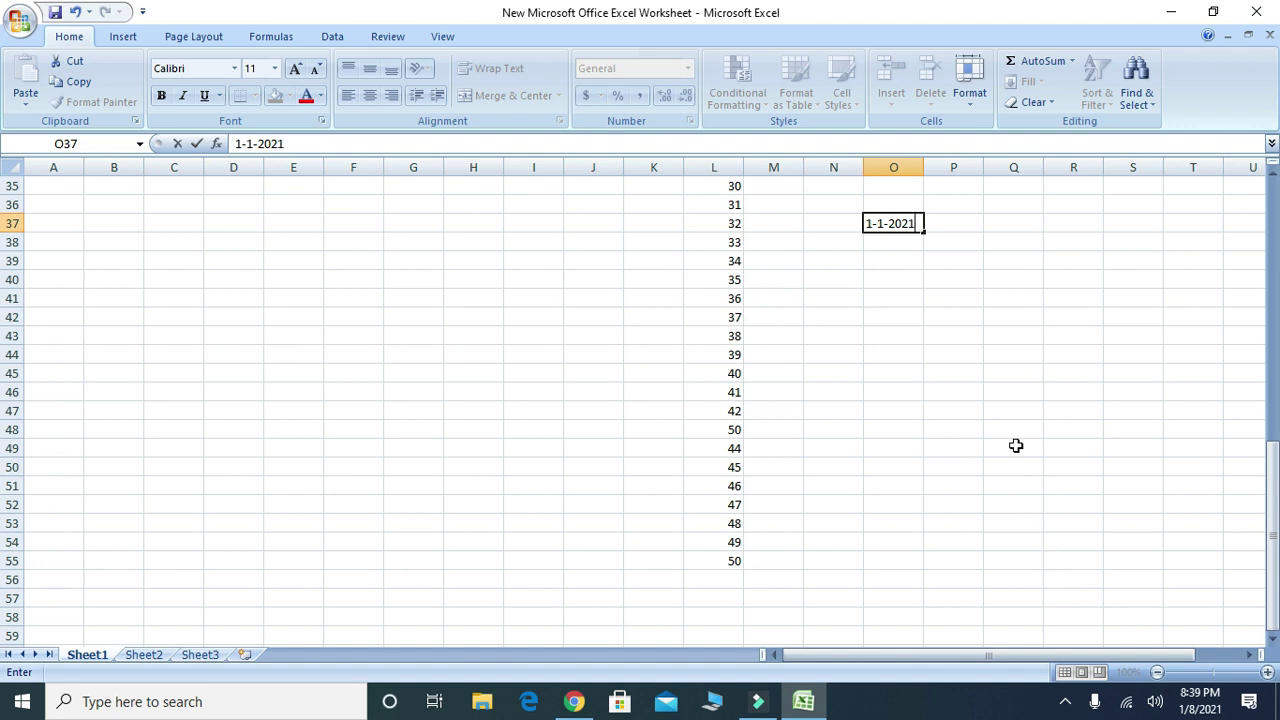
- Fill the date series from O37 down to 1/31/2021 in O67, and autofit the width of column O
mouse_move(922, 234)
mouse_down()
mouse_move(906, 540)
mouse_move(909, 634)
mouse_move(926, 609)
mouse_move(917, 701)
mouse_move(952, 537)
mouse_move(939, 245)
mouse_up()
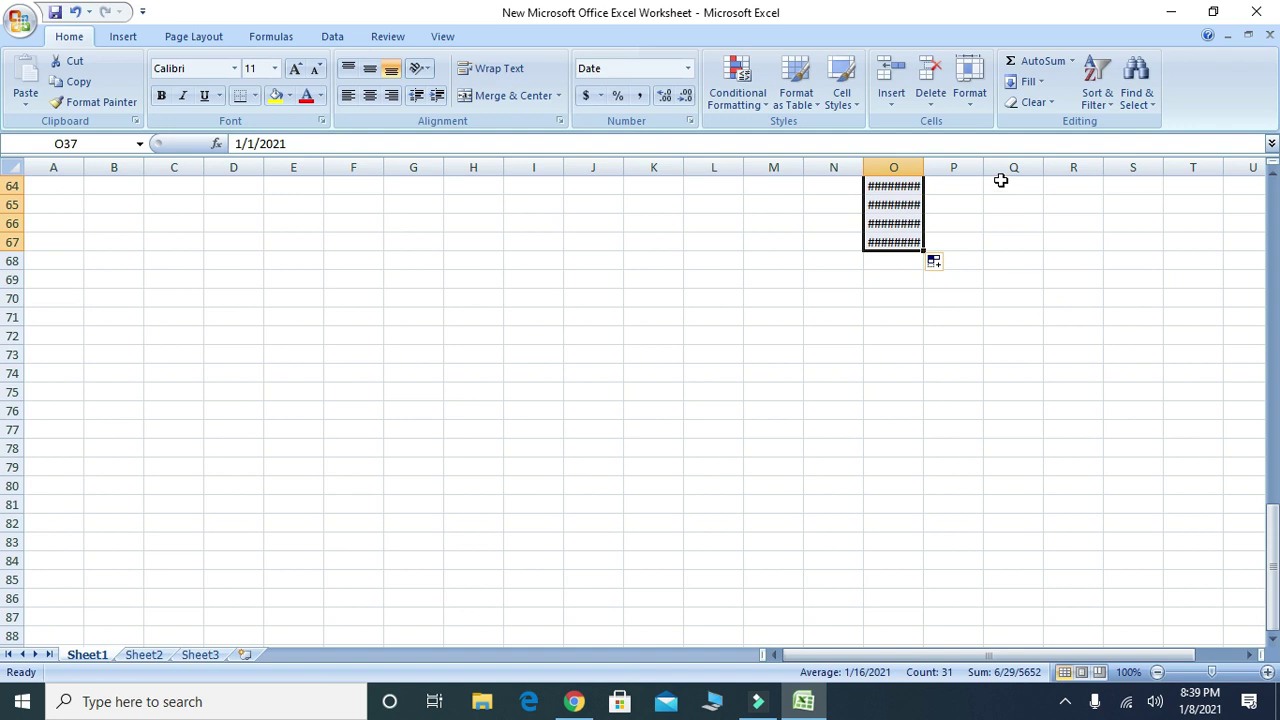
double_click(932, 167)
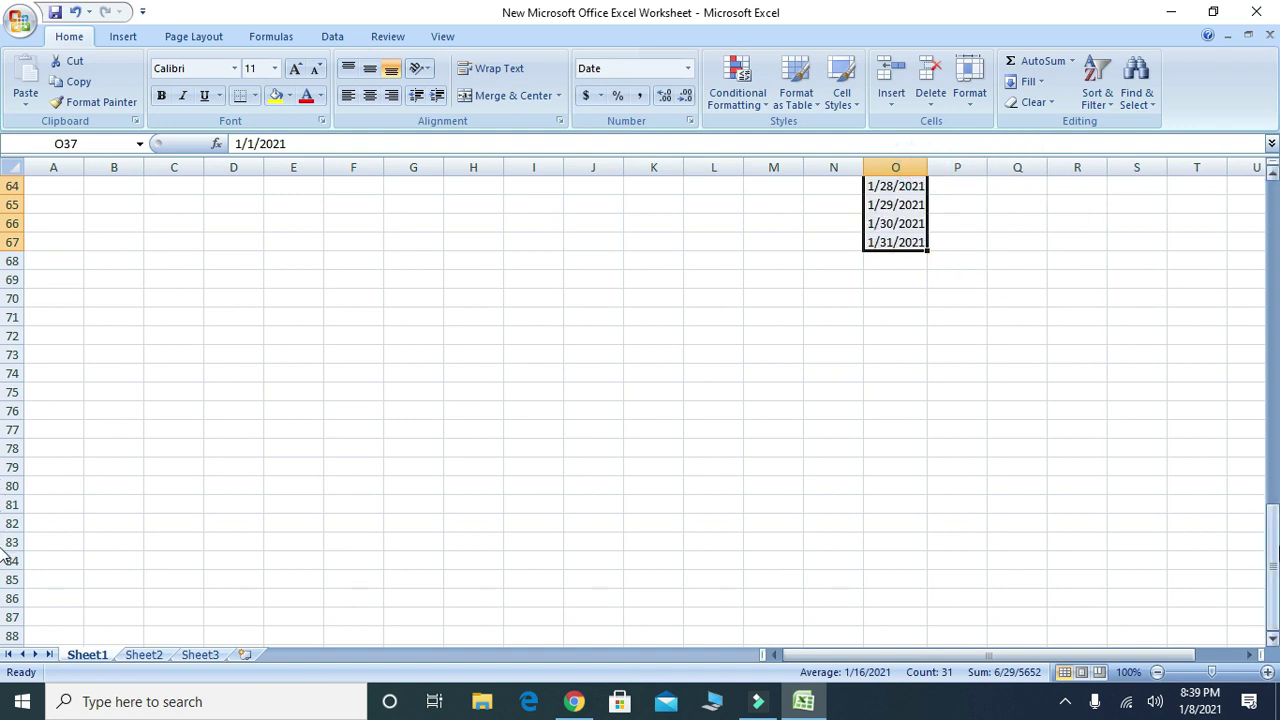
drag(1273, 565, 1273, 545)
drag(5, 340, 1273, 415)
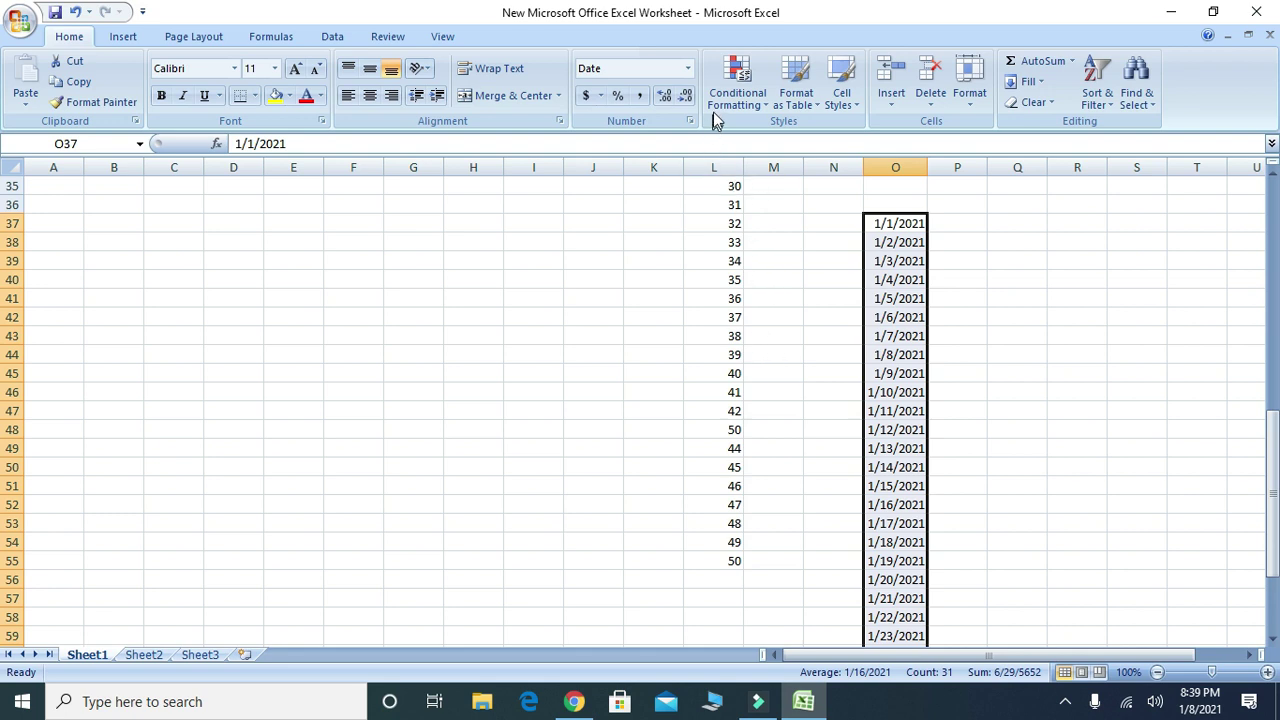
- Preview the A Date Occurring rule on the dates in column O for Yesterday, Today, Tomorrow and In the last 7 days
click(742, 70)
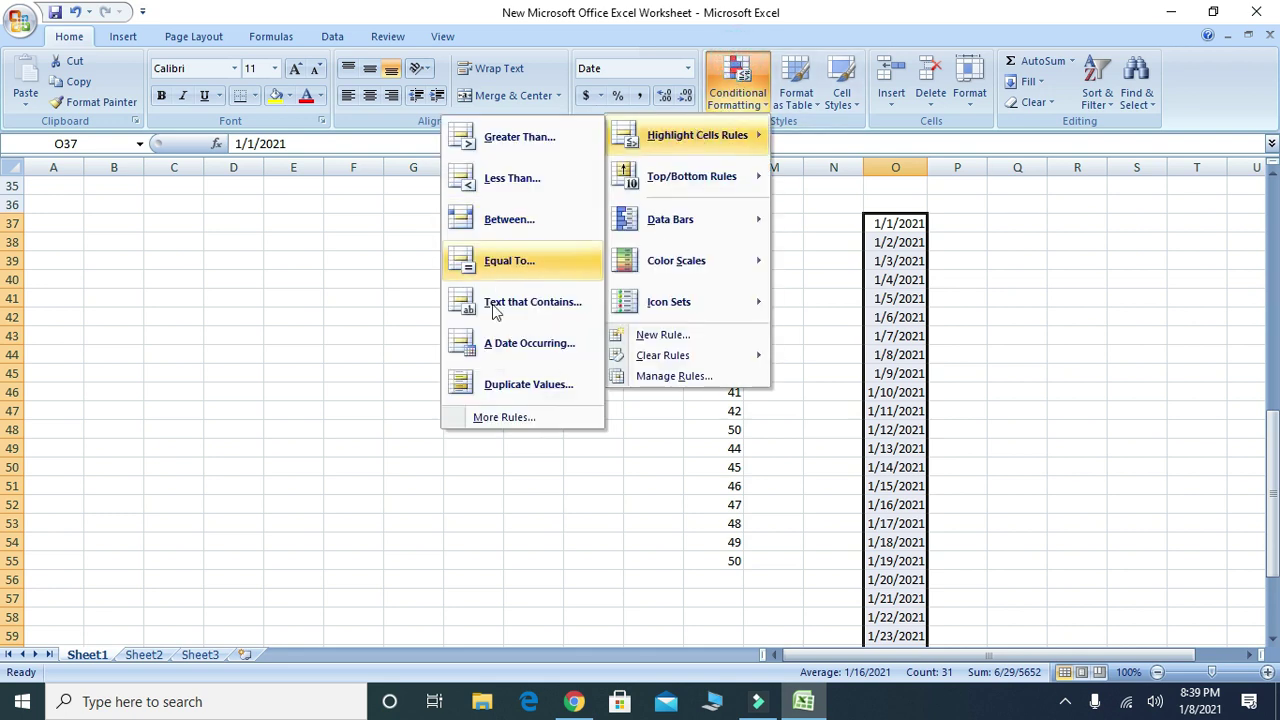
click(502, 350)
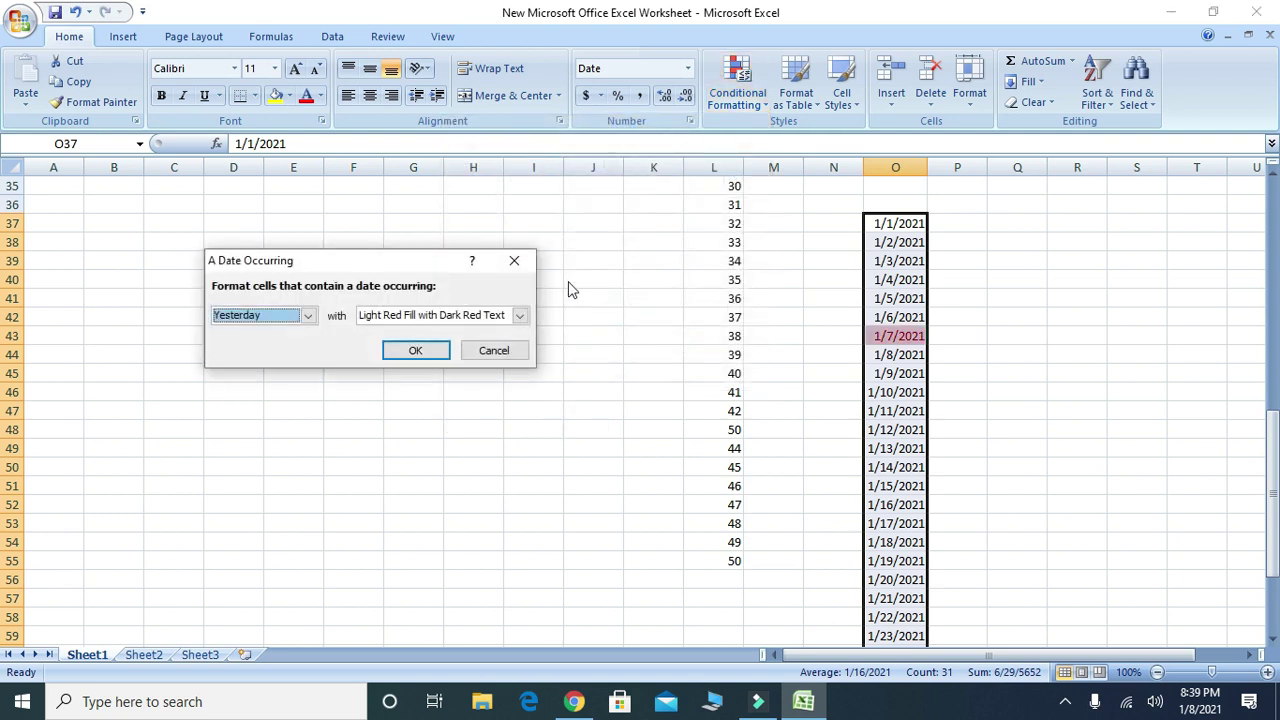
click(306, 316)
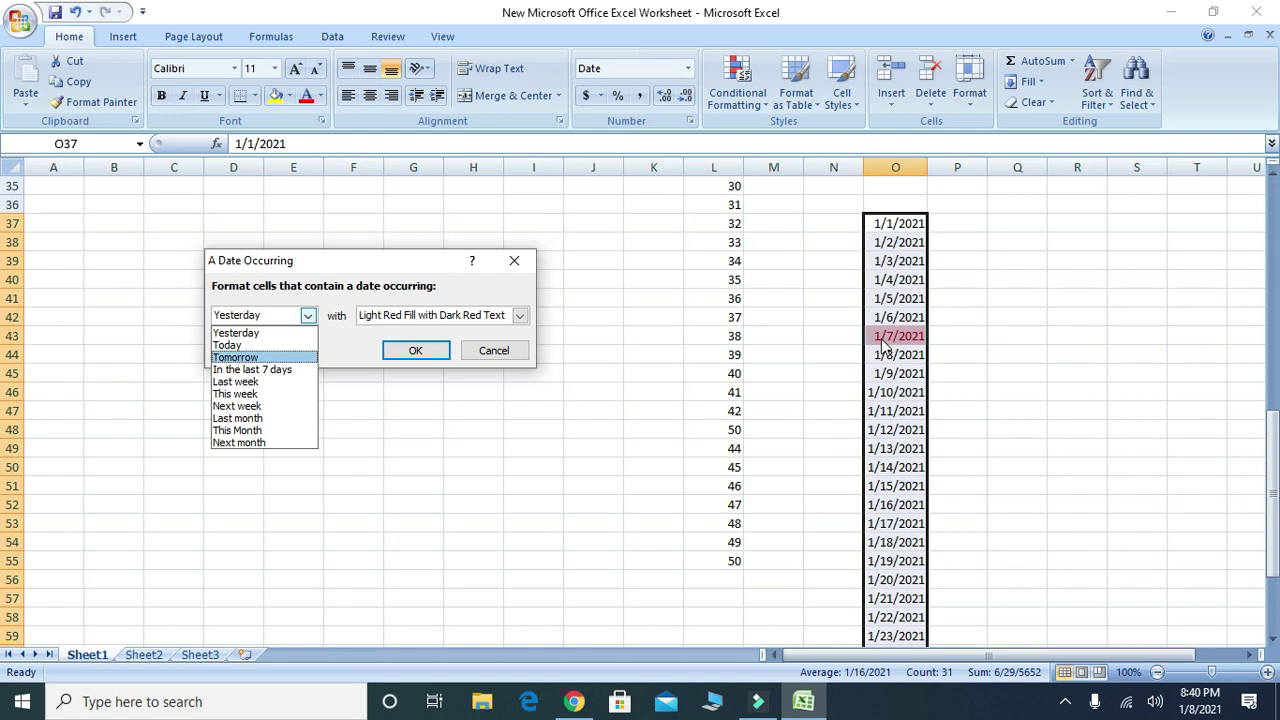
click(246, 345)
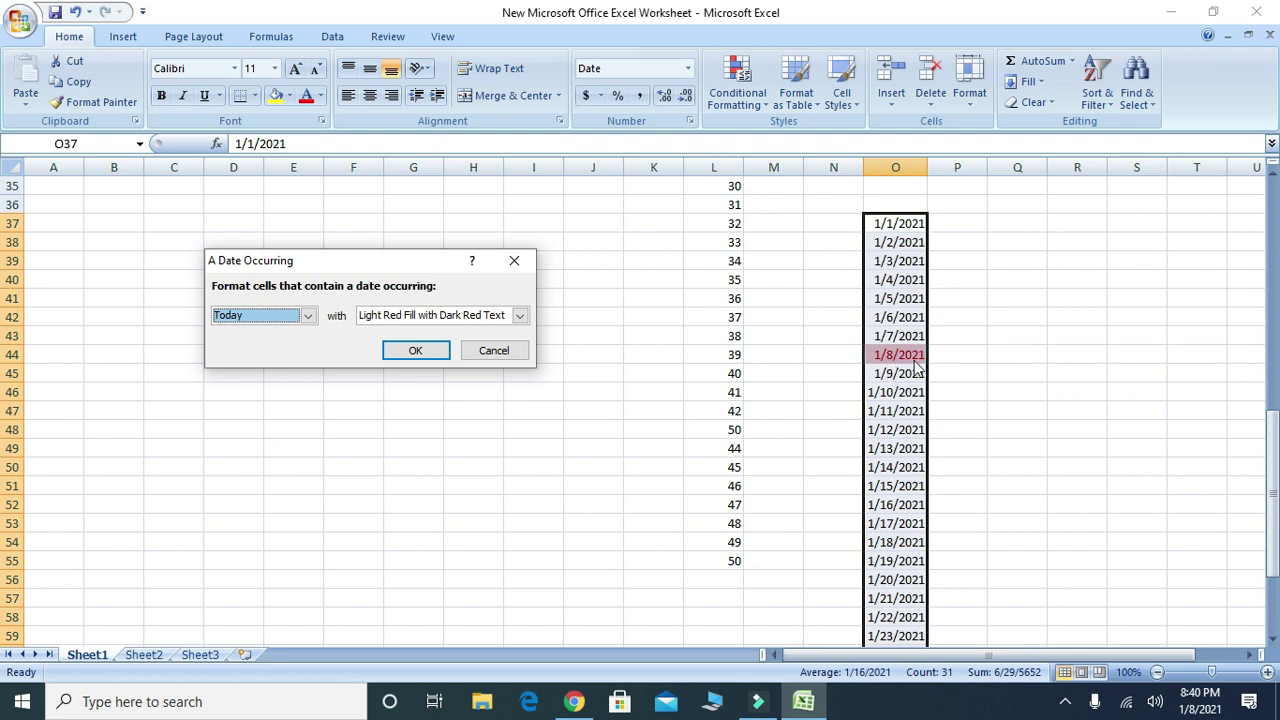
click(308, 315)
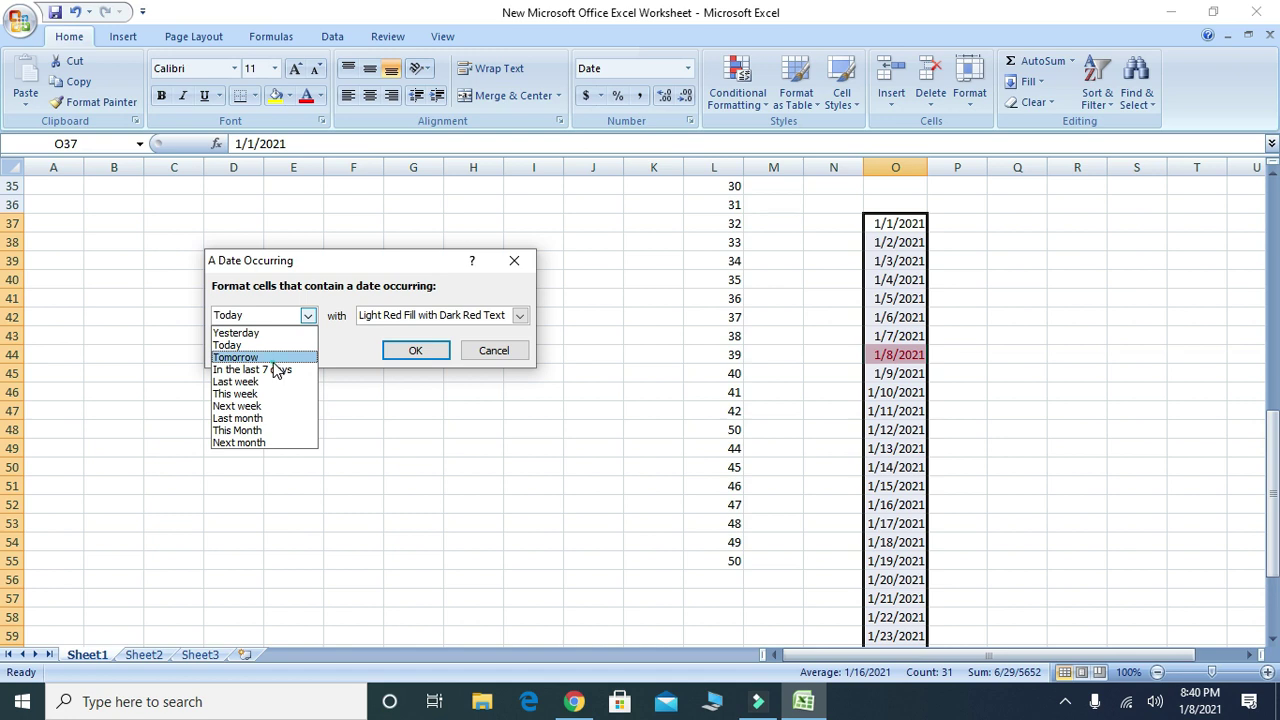
click(272, 358)
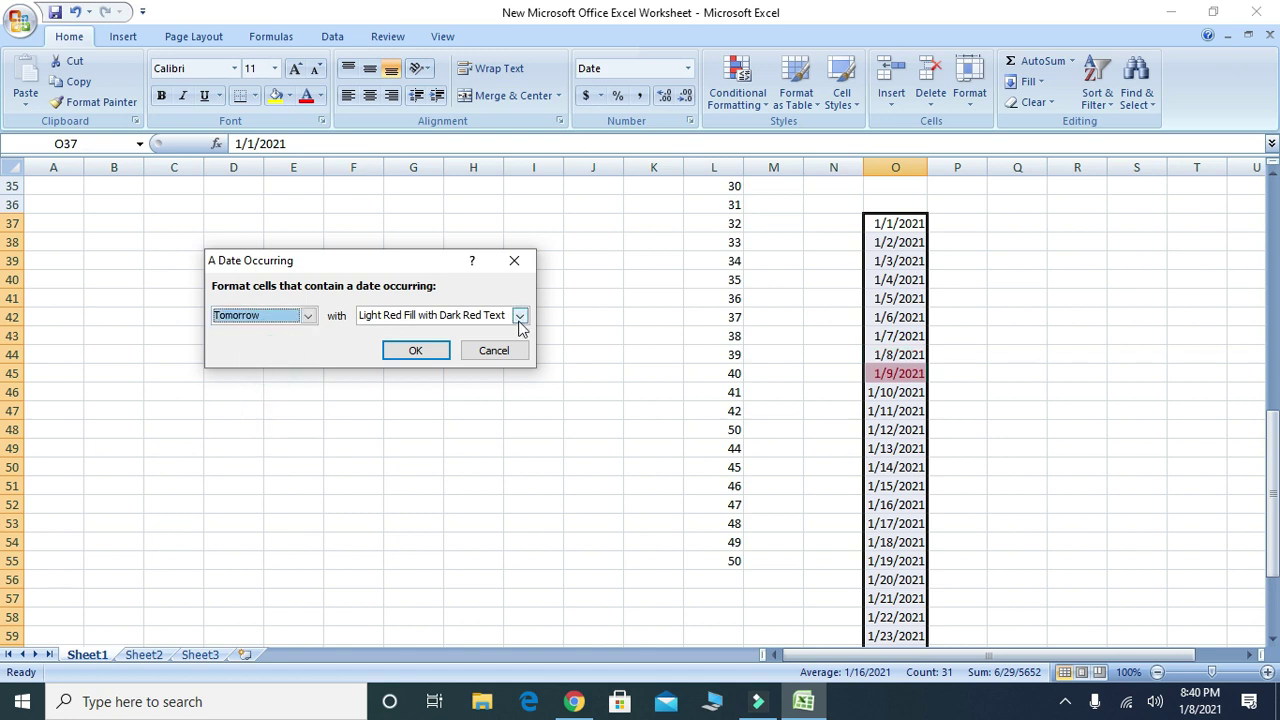
click(308, 316)
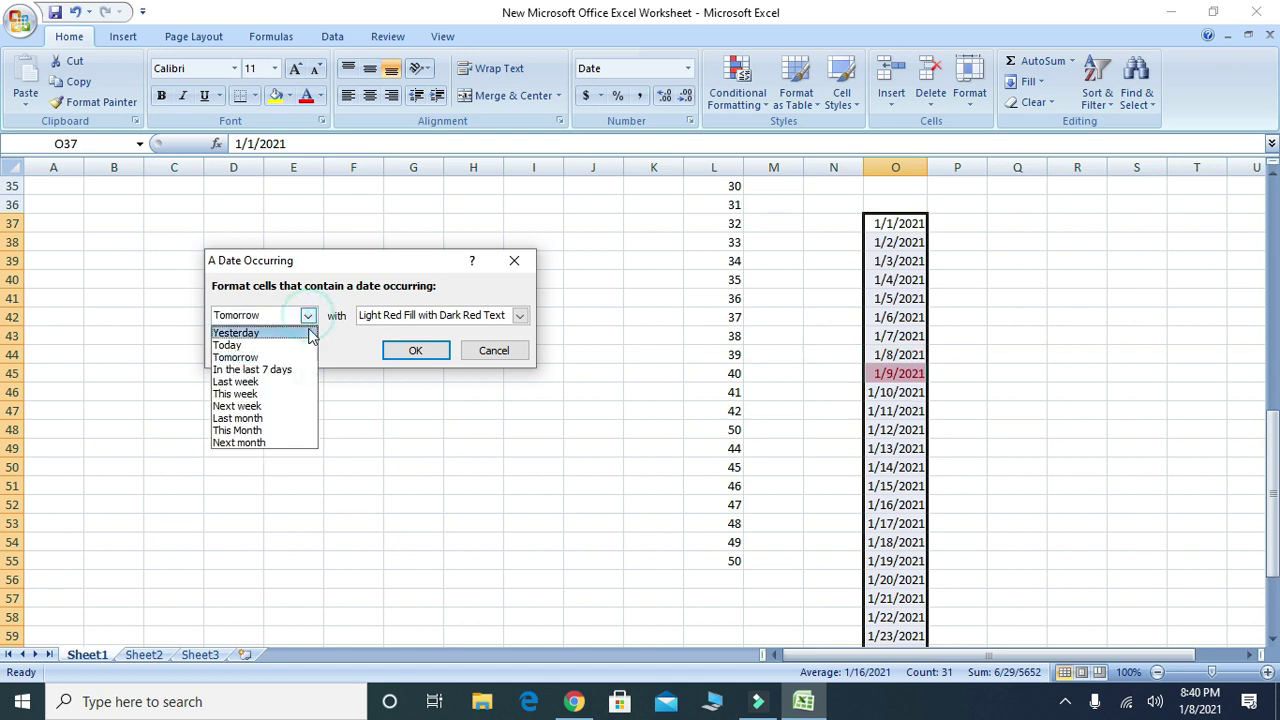
click(267, 371)
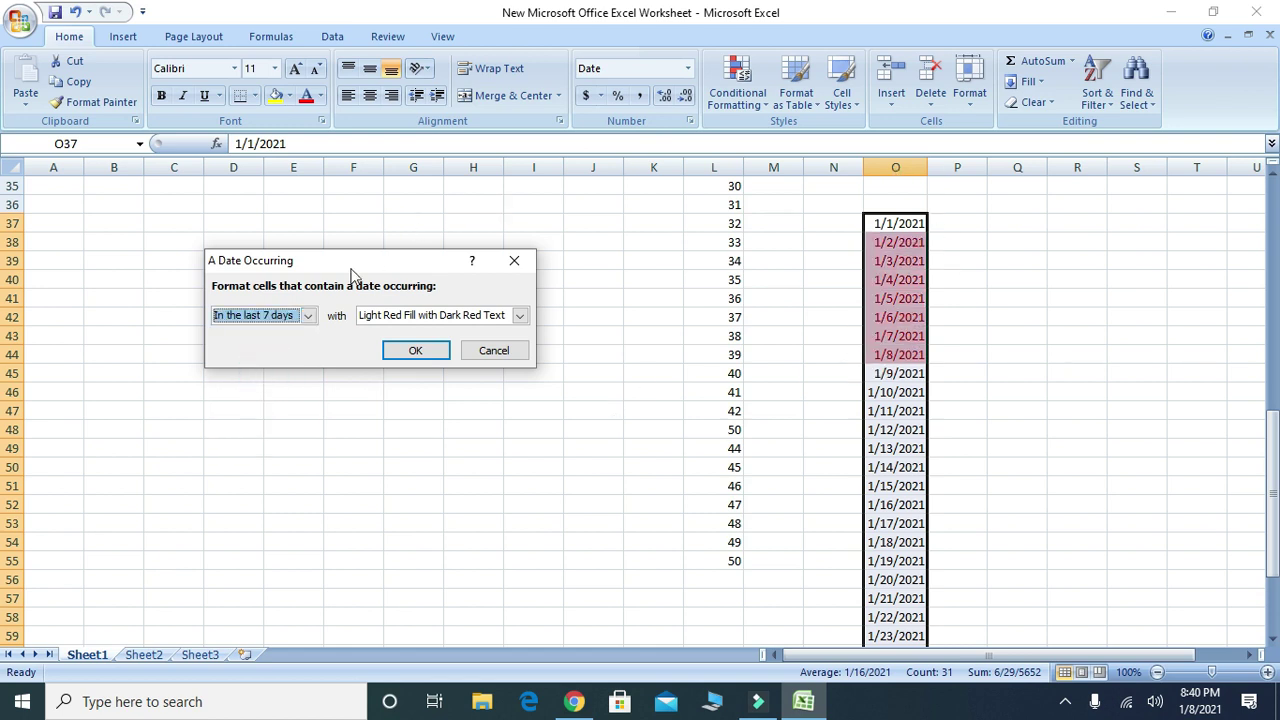
- Preview the date rule on the same dates for Last week, This week and Next week
click(306, 316)
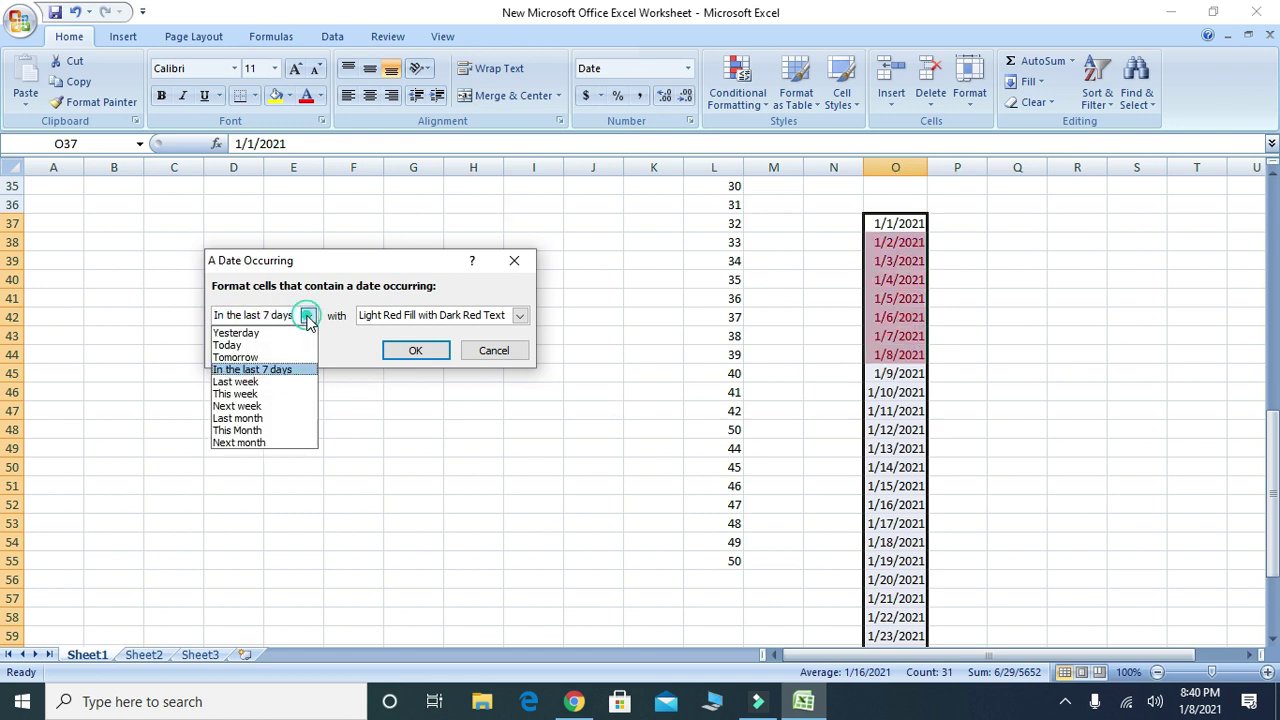
click(276, 385)
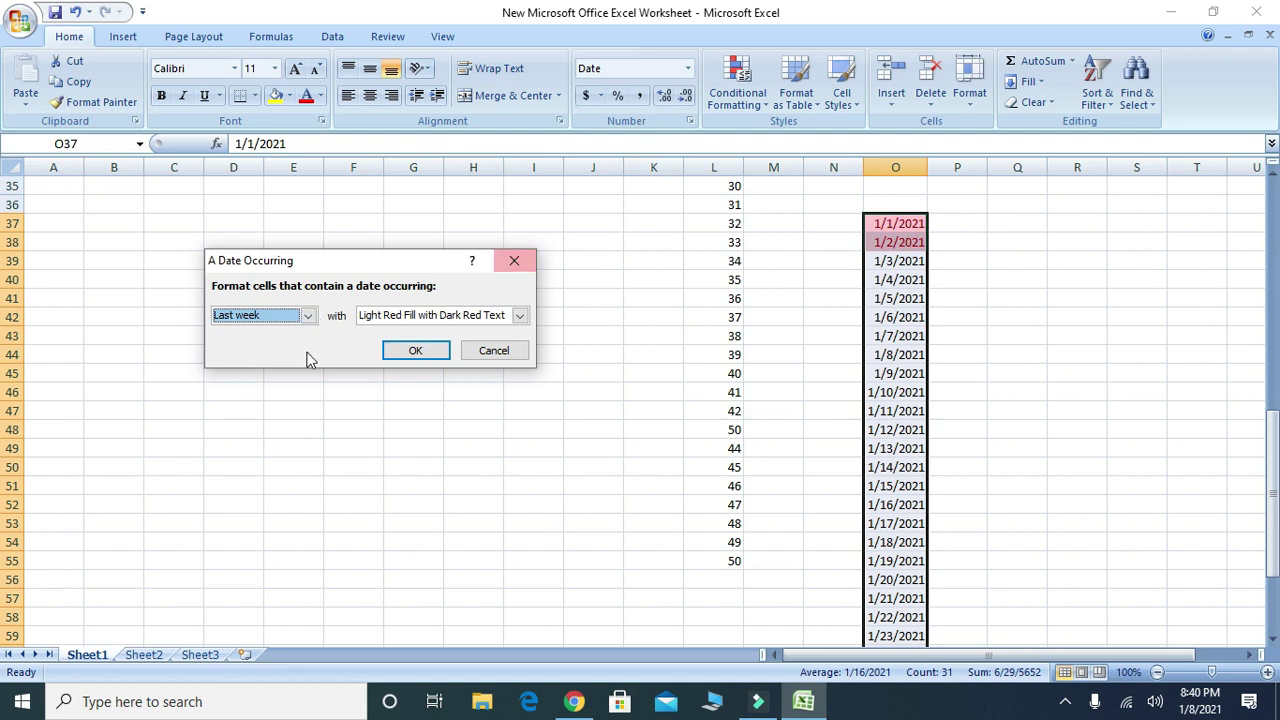
click(309, 318)
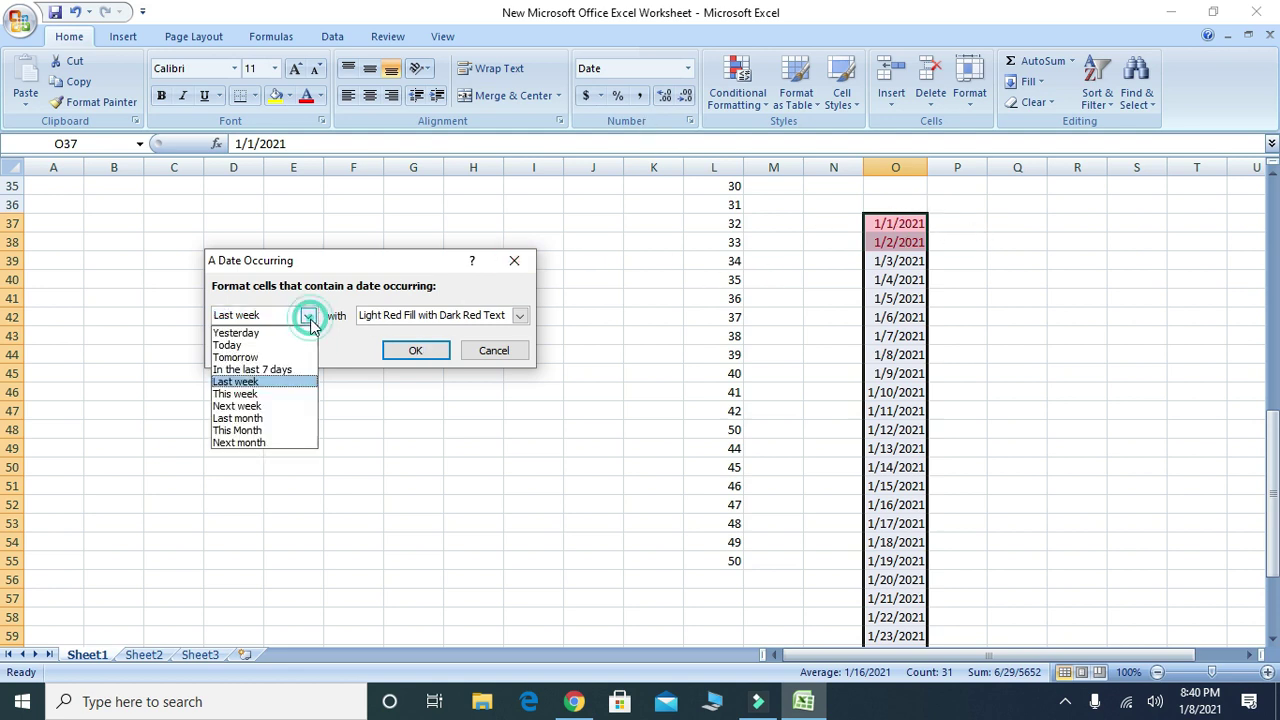
click(287, 395)
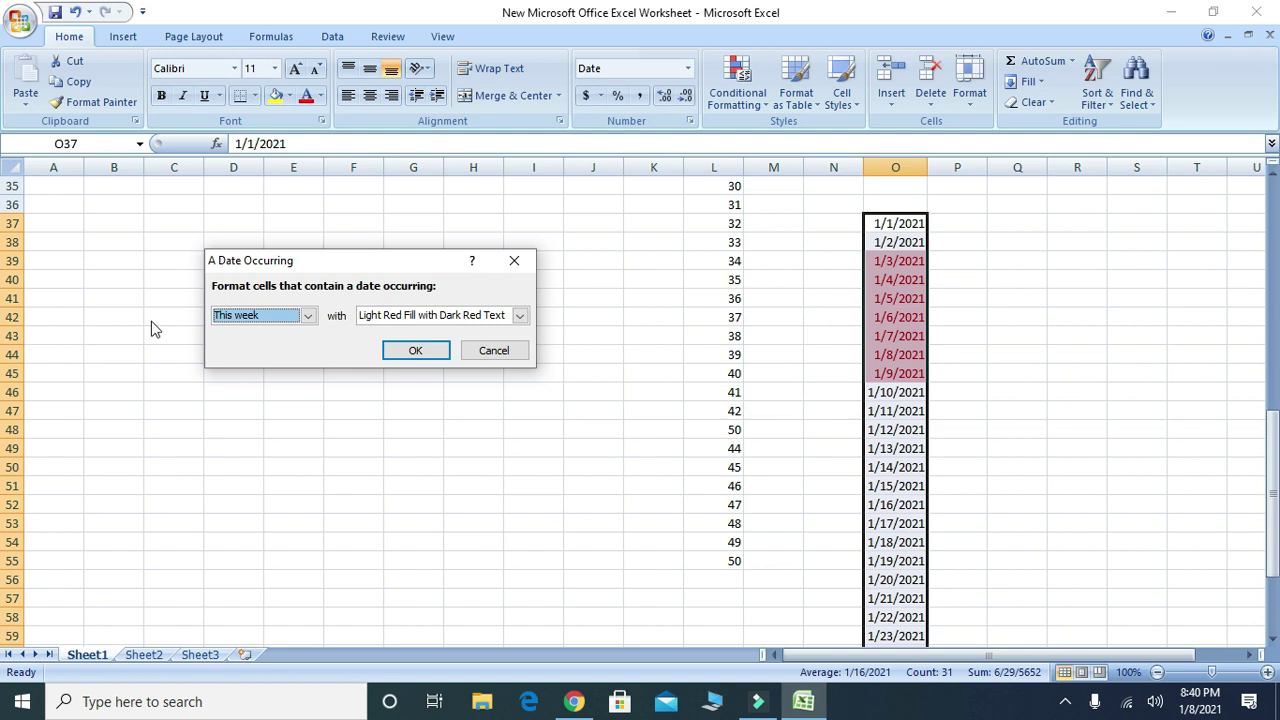
click(309, 315)
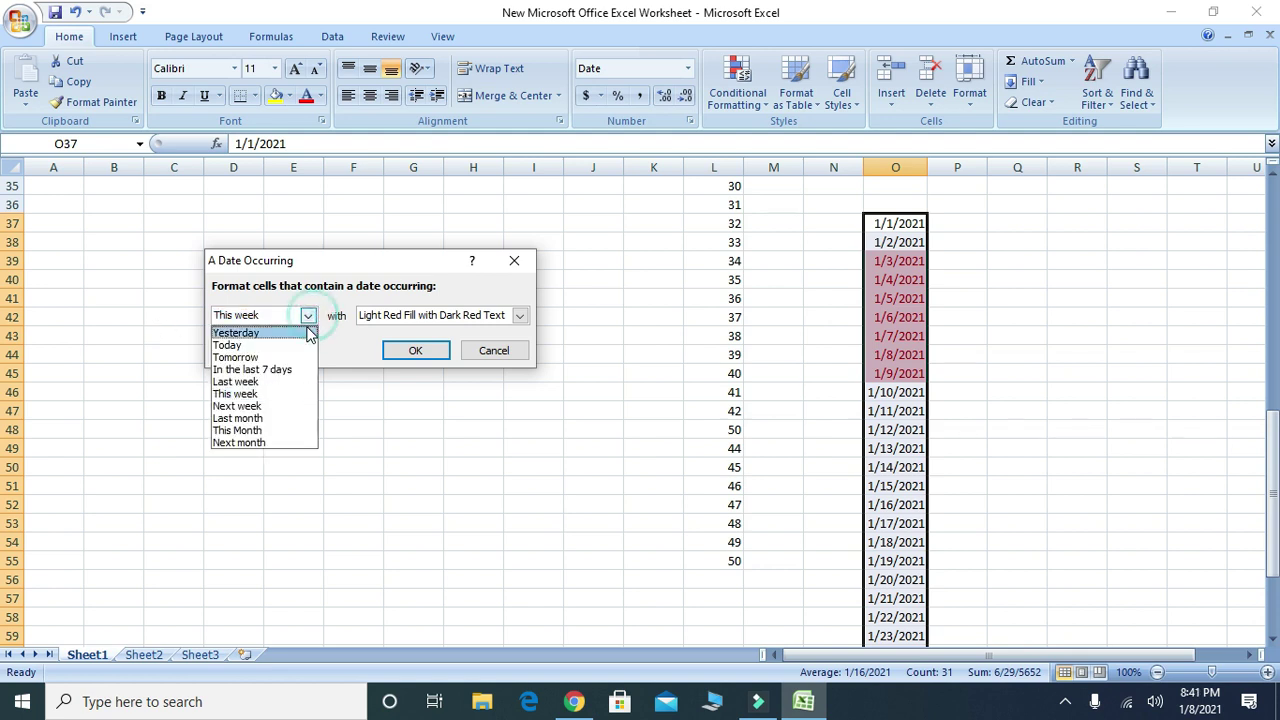
click(267, 404)
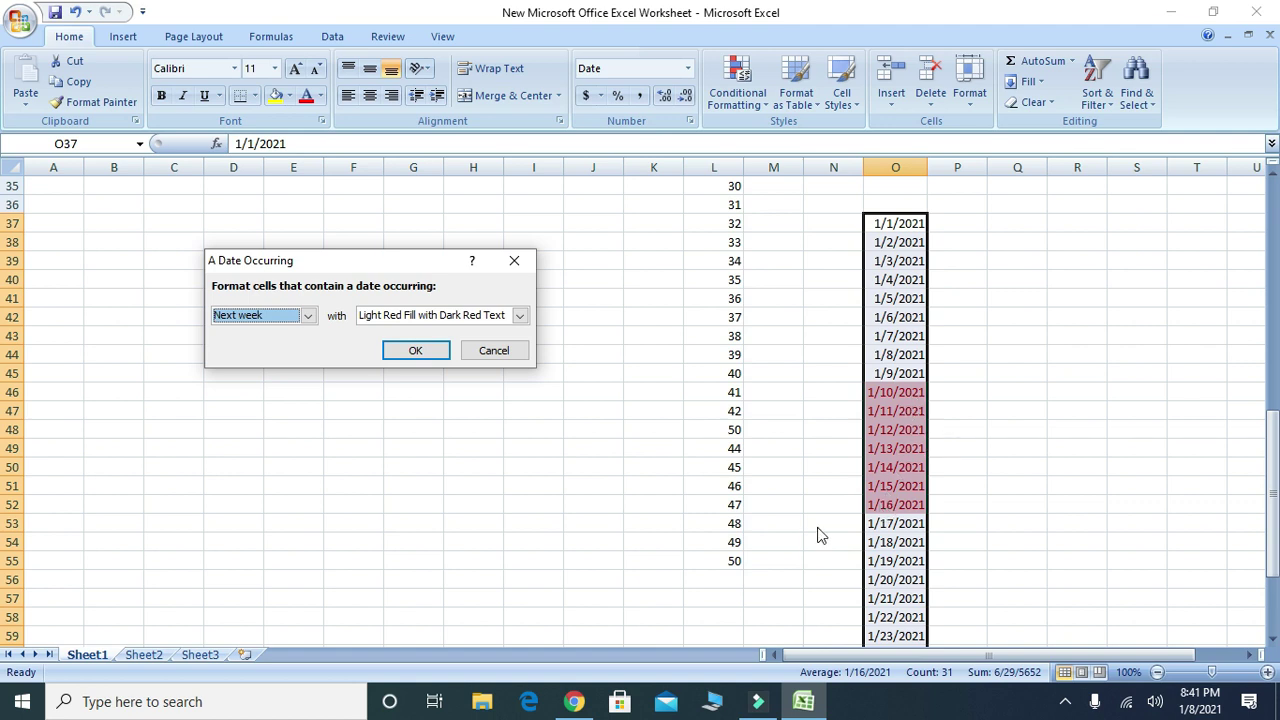
- Preview the date rule for This Month, and cancel the rule without applying it
click(309, 316)
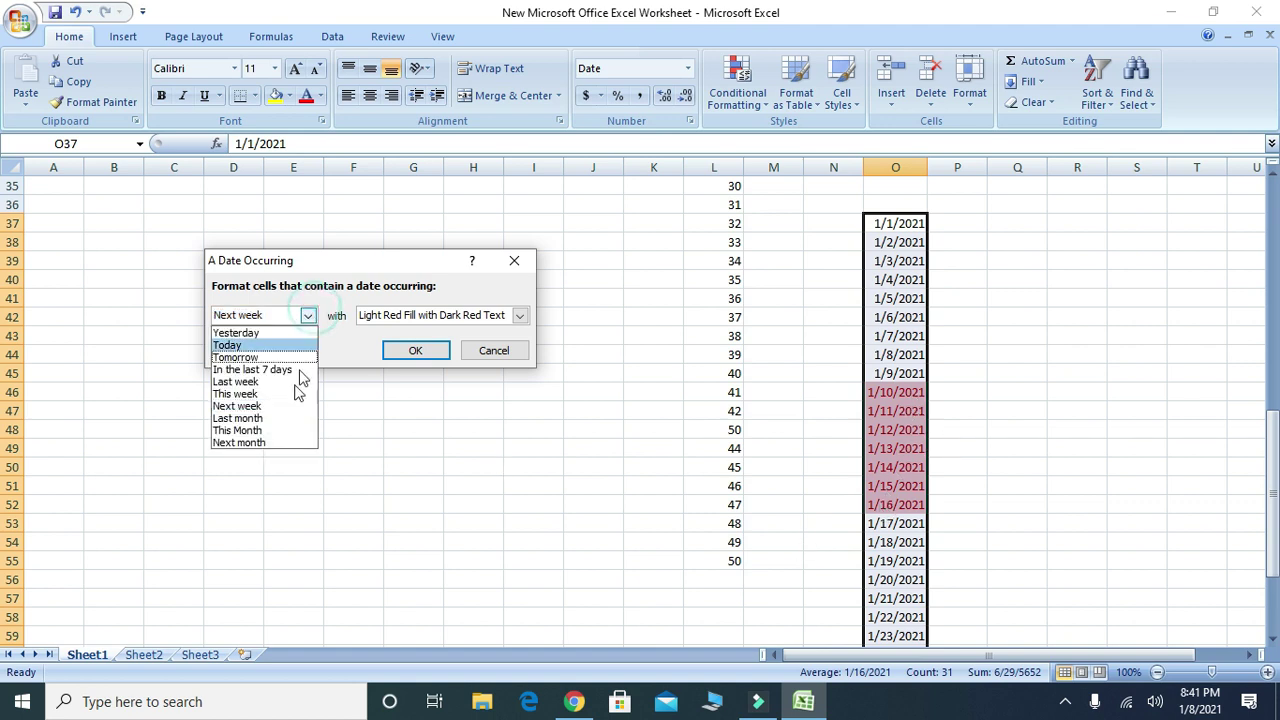
click(263, 431)
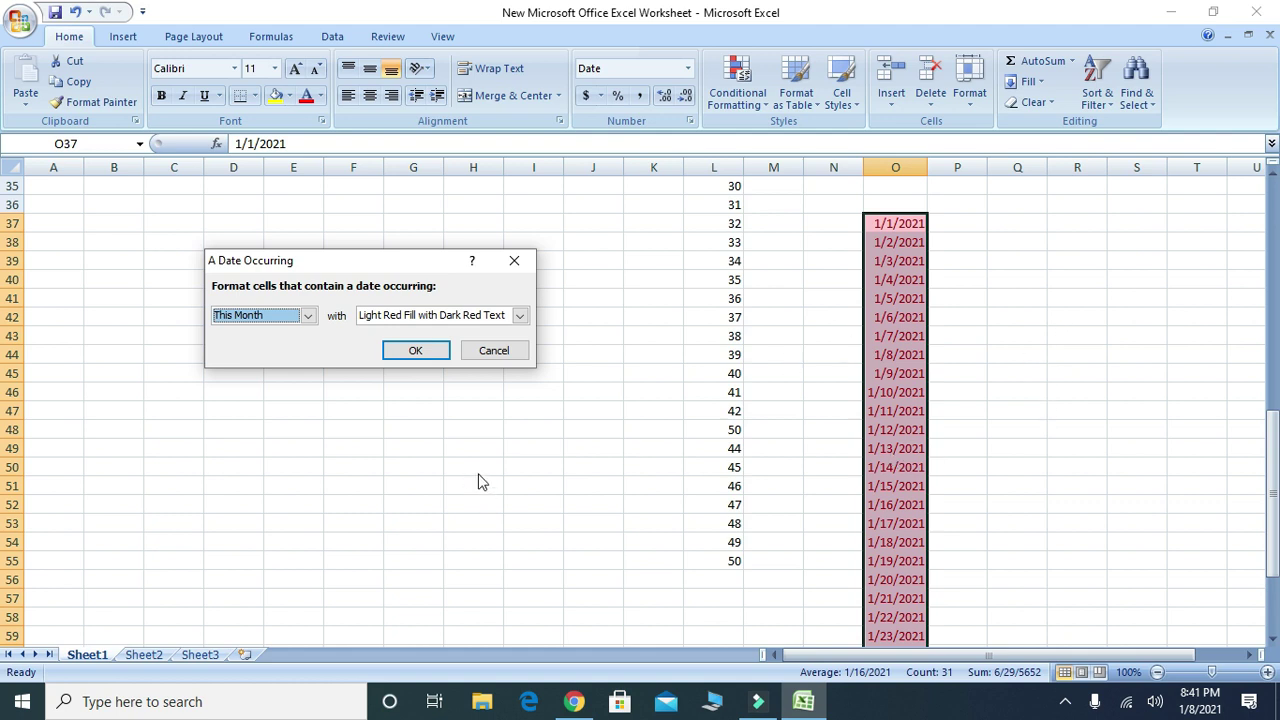
click(310, 315)
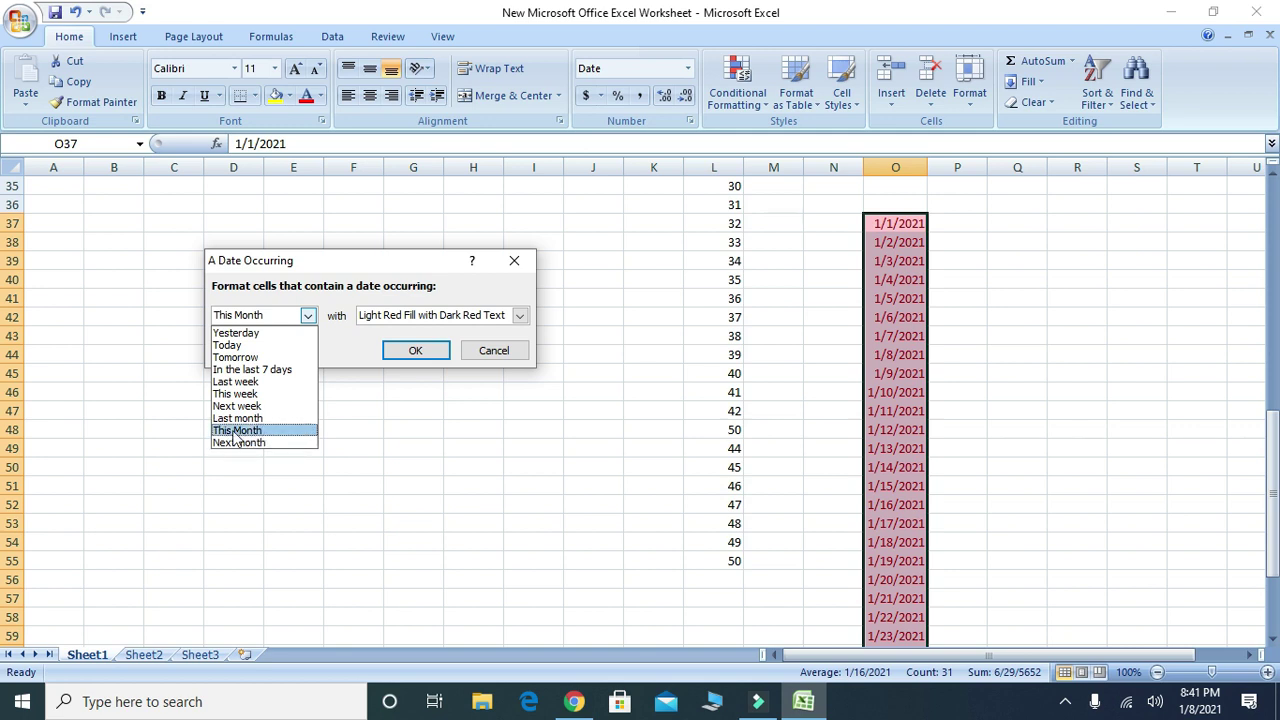
click(493, 352)
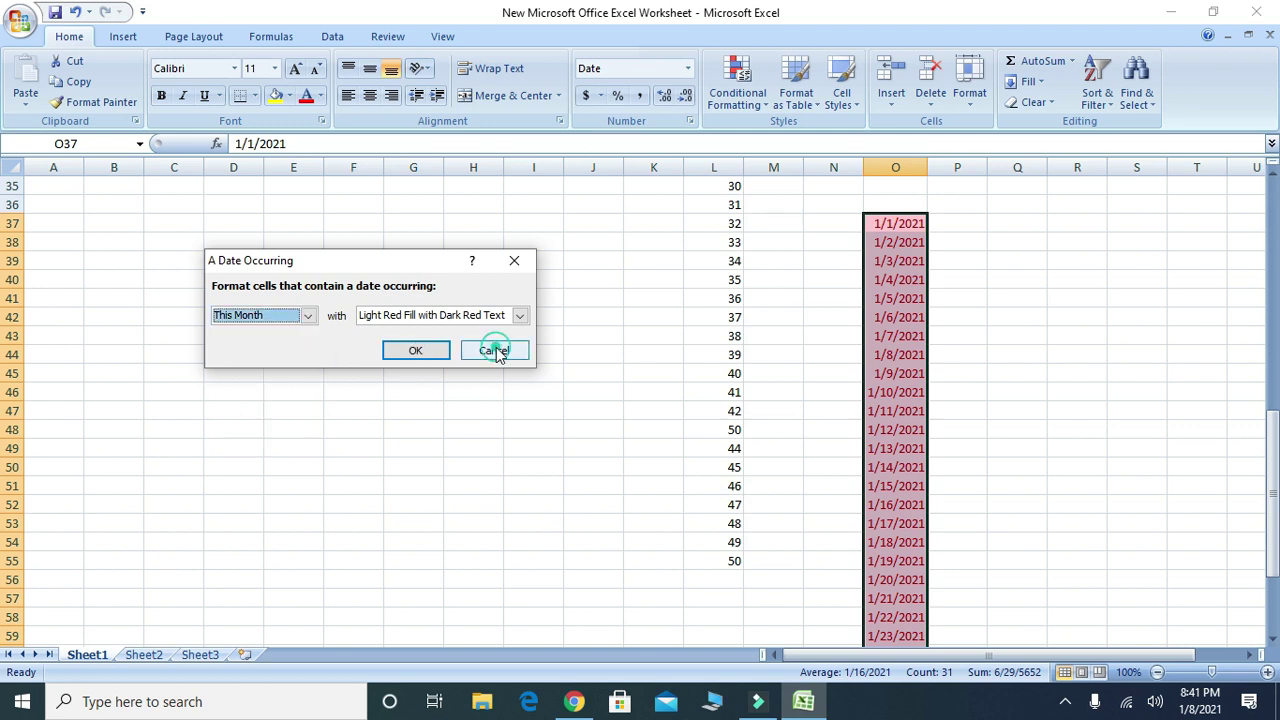
click(507, 355)
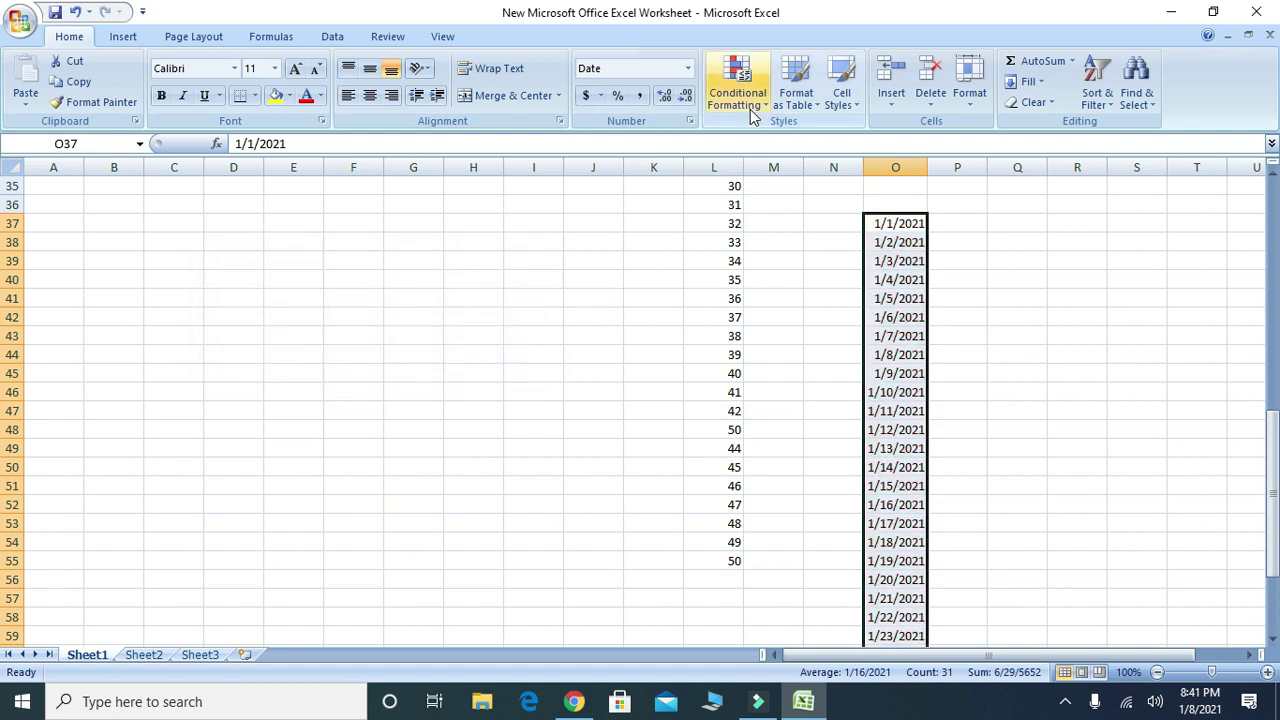
- Apply the Duplicate Values rule to the numbers in L6:L55 using Light Red Fill with Dark Red Text
scroll(728, 215, up, 6)
scroll(733, 228, up, 4)
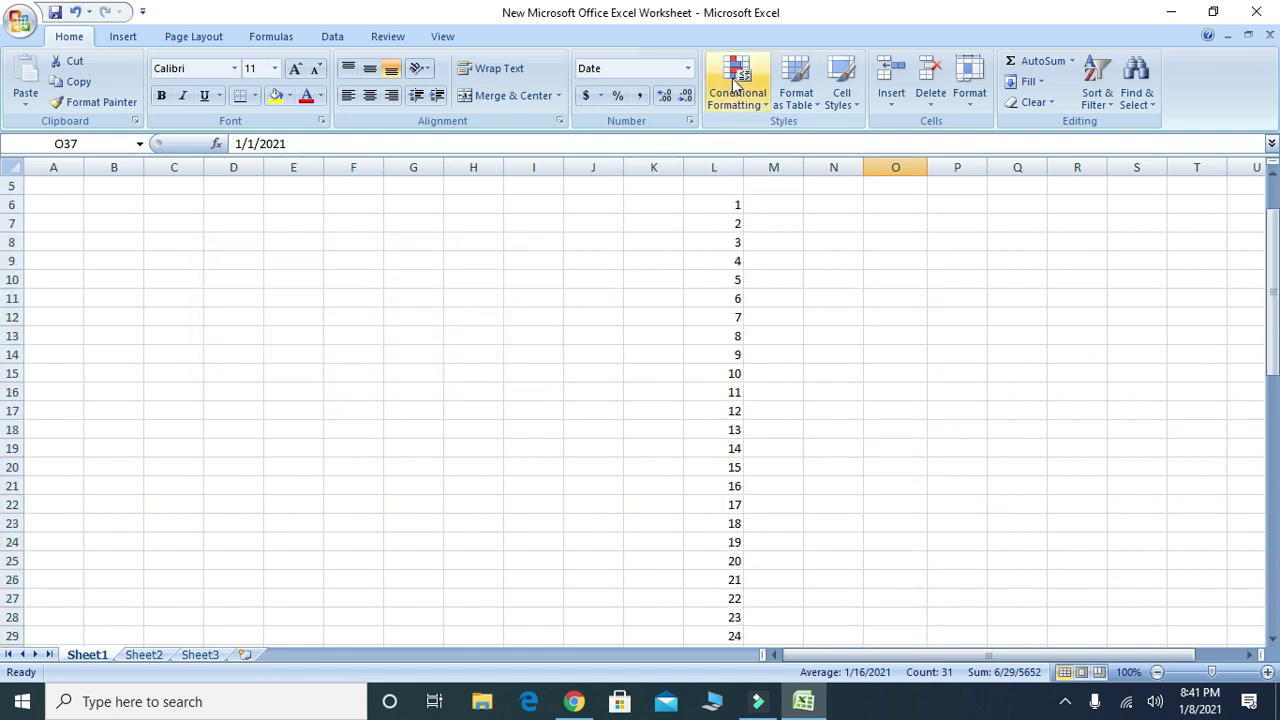
click(737, 85)
mouse_move(725, 135)
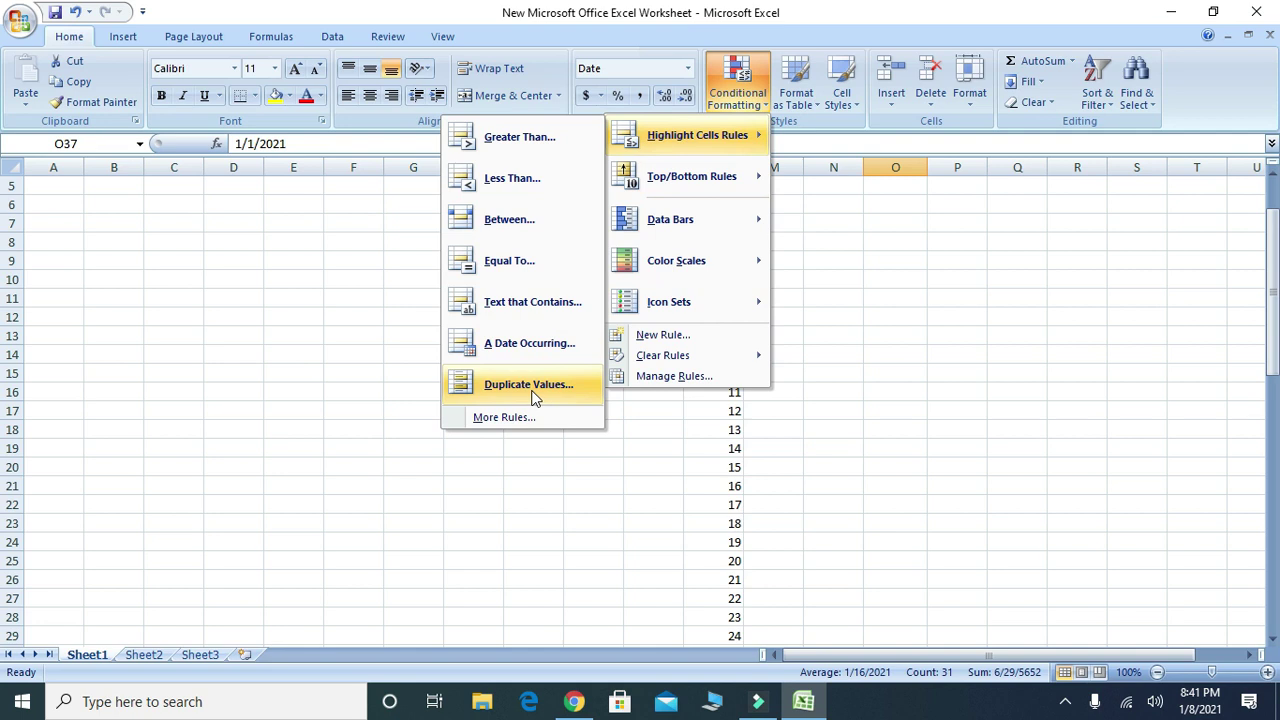
click(1051, 476)
drag(732, 204, 731, 614)
scroll(742, 430, up, 10)
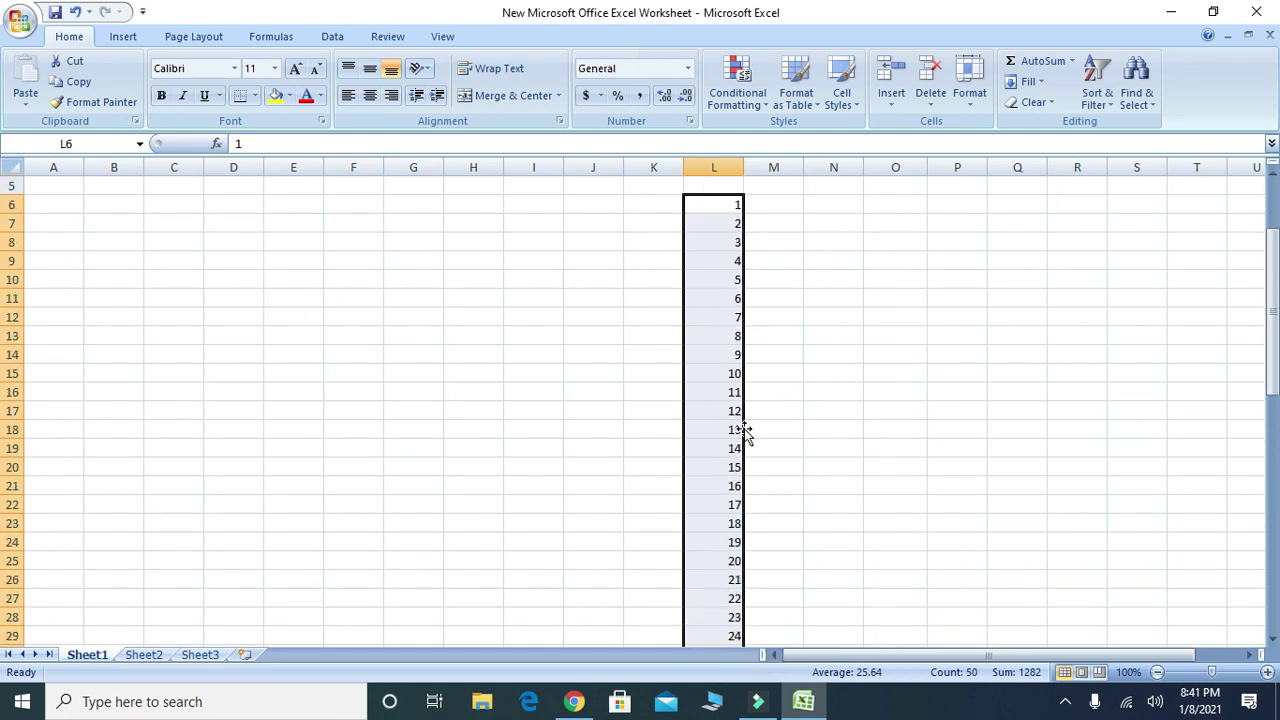
scroll(742, 432, down, 7)
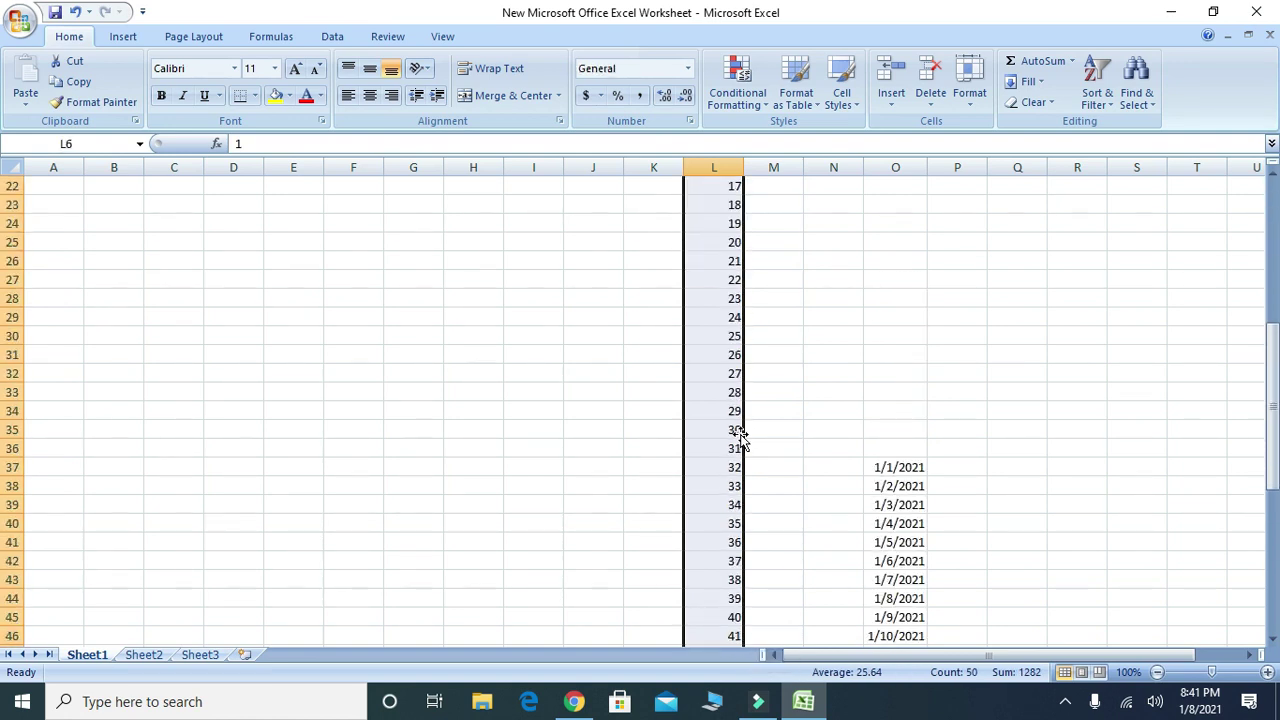
click(738, 88)
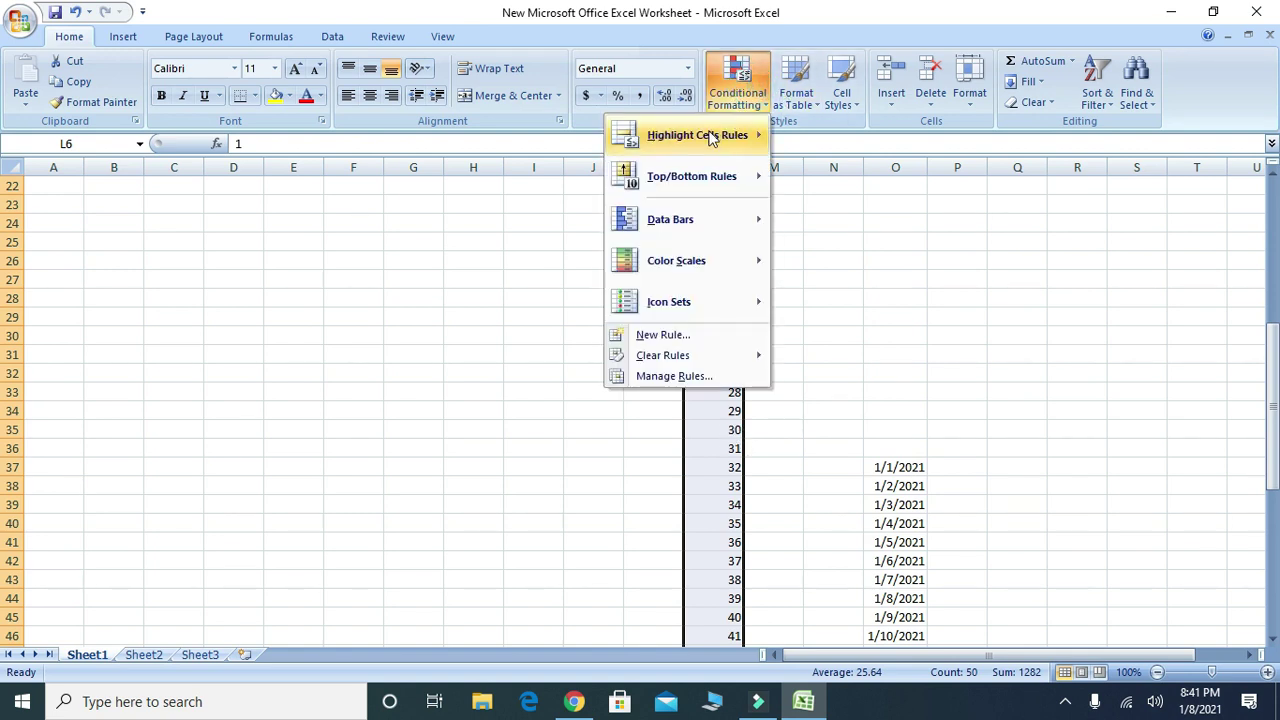
mouse_move(712, 137)
click(497, 386)
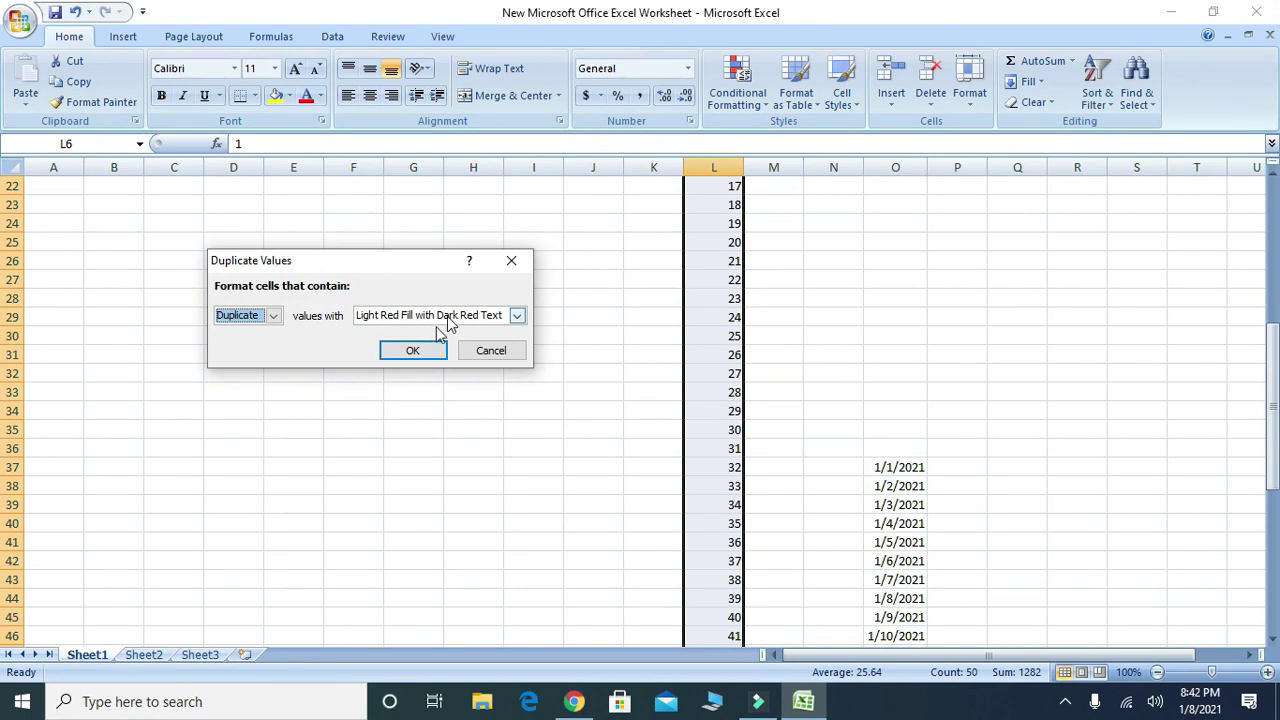
click(418, 350)
drag(1273, 425, 1273, 490)
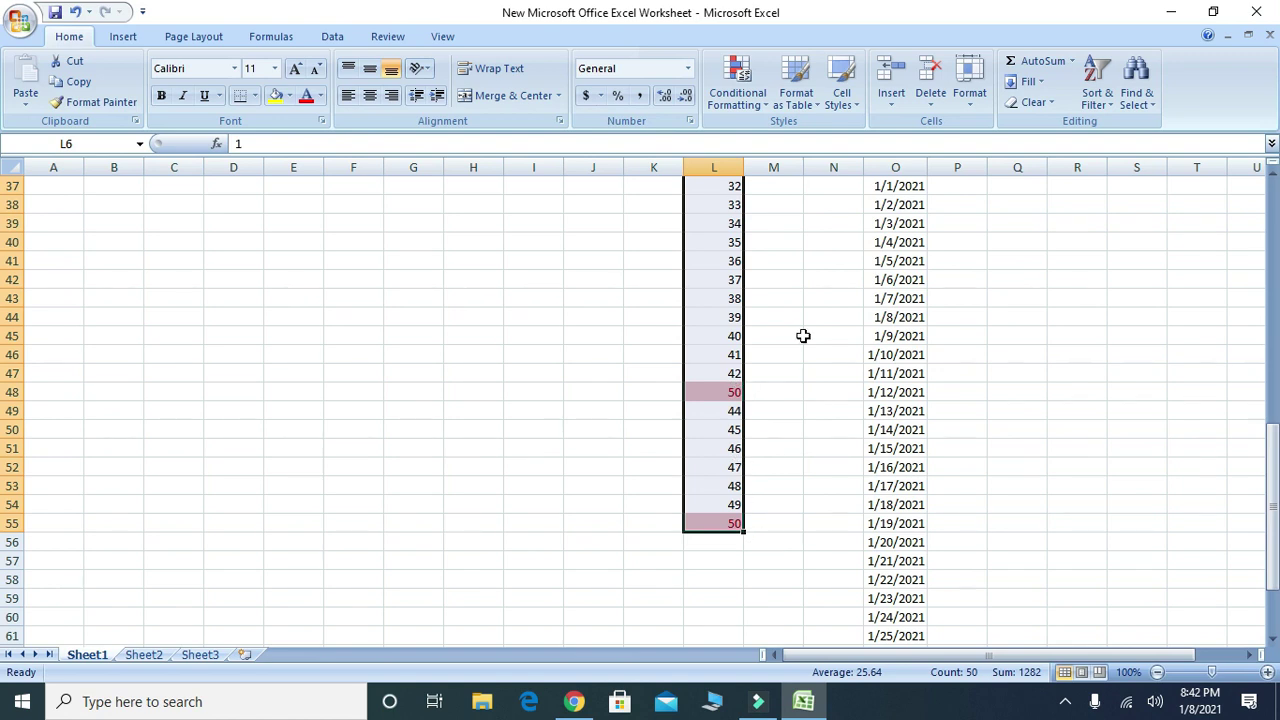
- Preview the Top 10 Items rule on the numbers in column L with rank 10, and cancel it
click(738, 90)
mouse_move(699, 148)
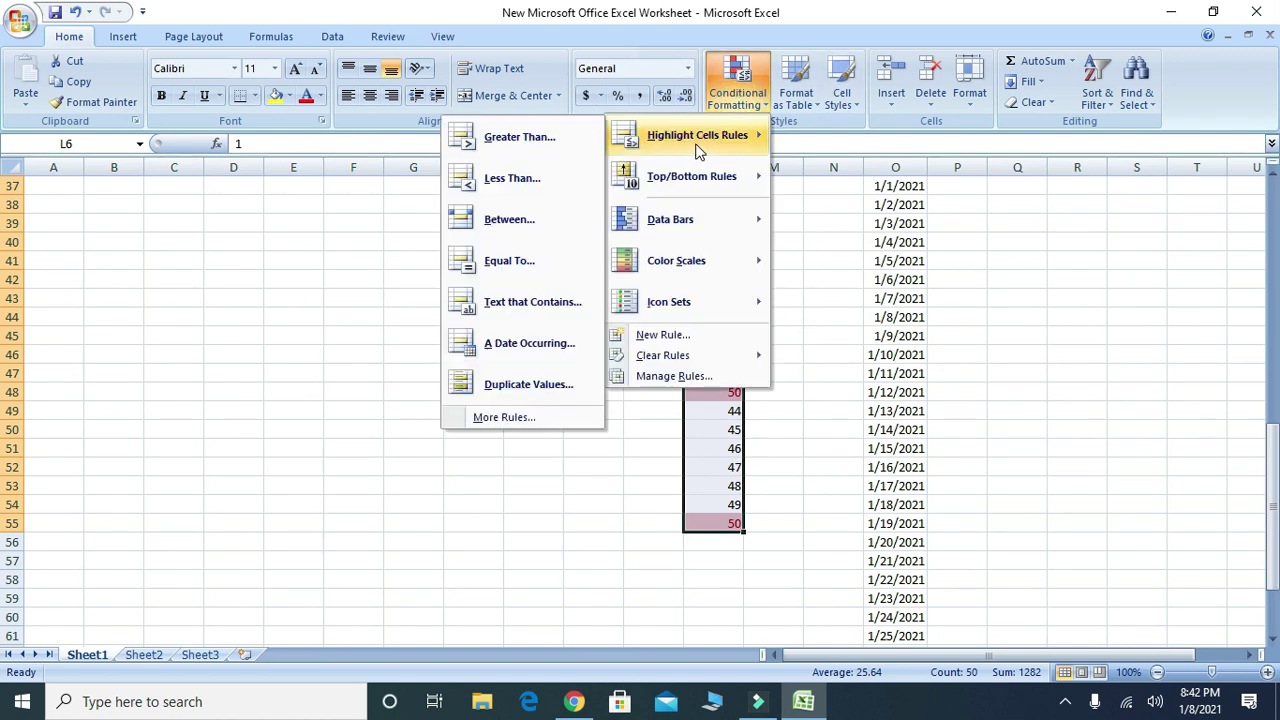
mouse_move(683, 180)
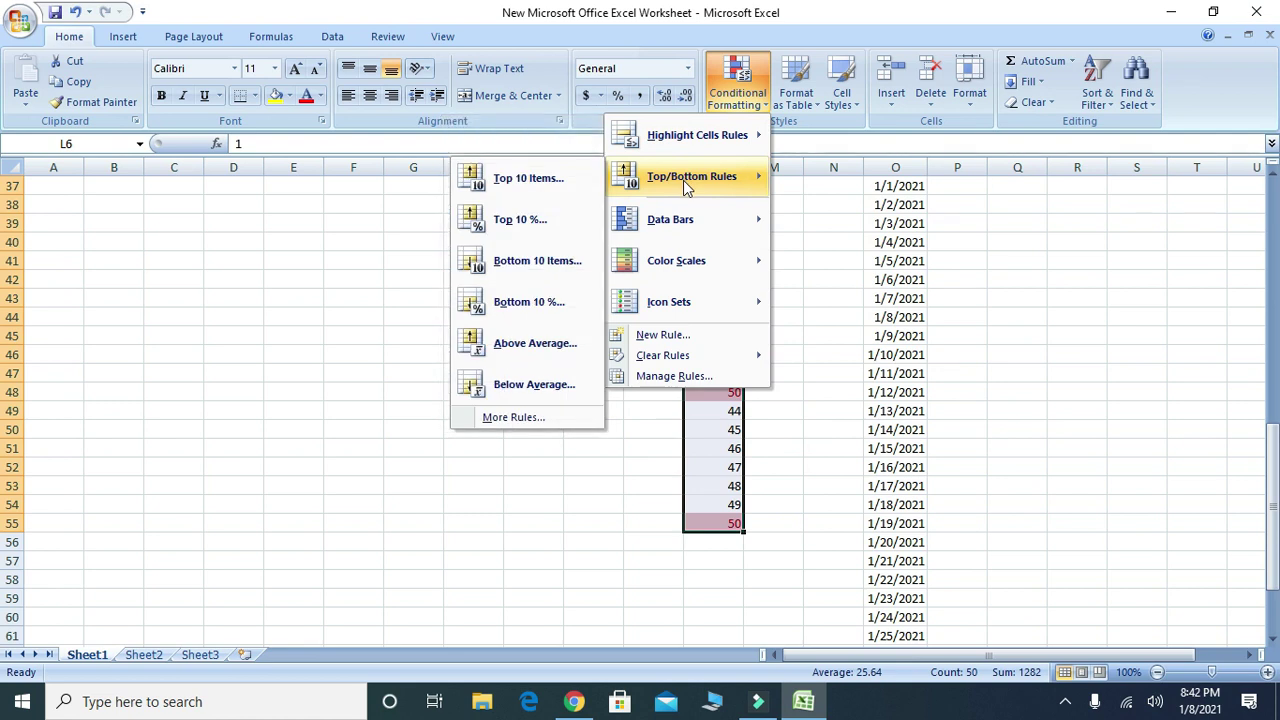
click(548, 190)
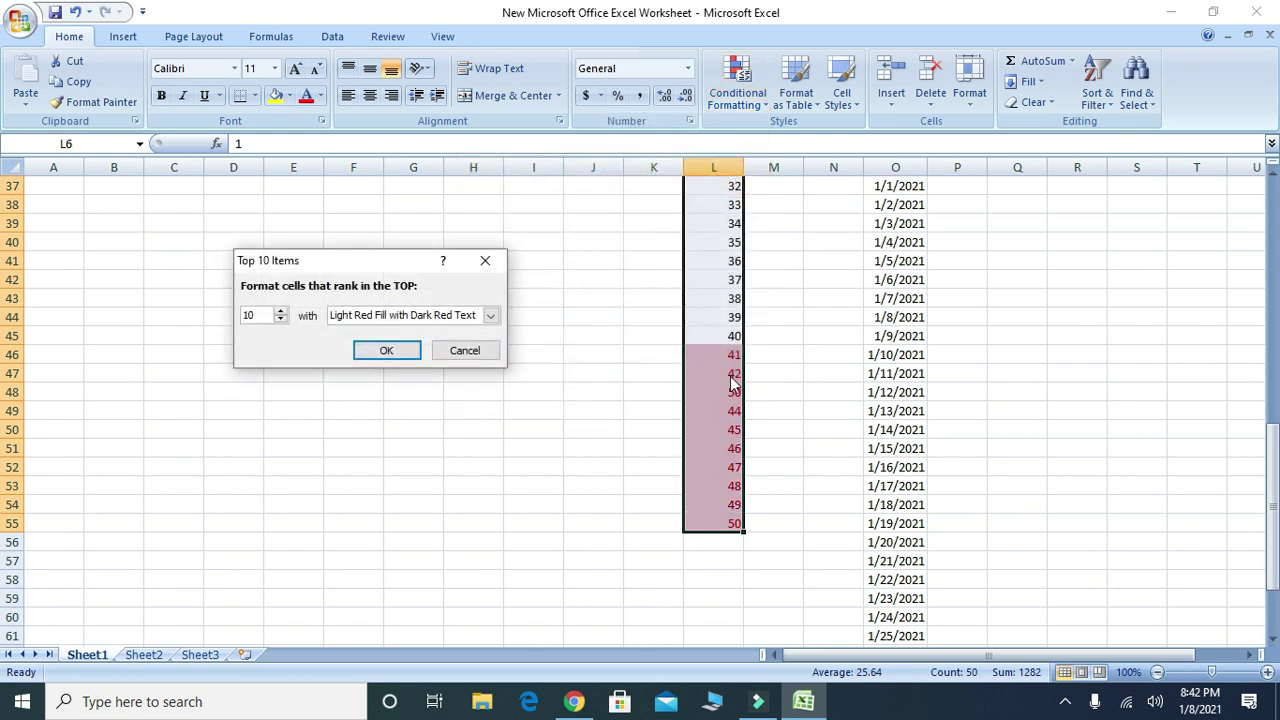
click(466, 349)
click(749, 94)
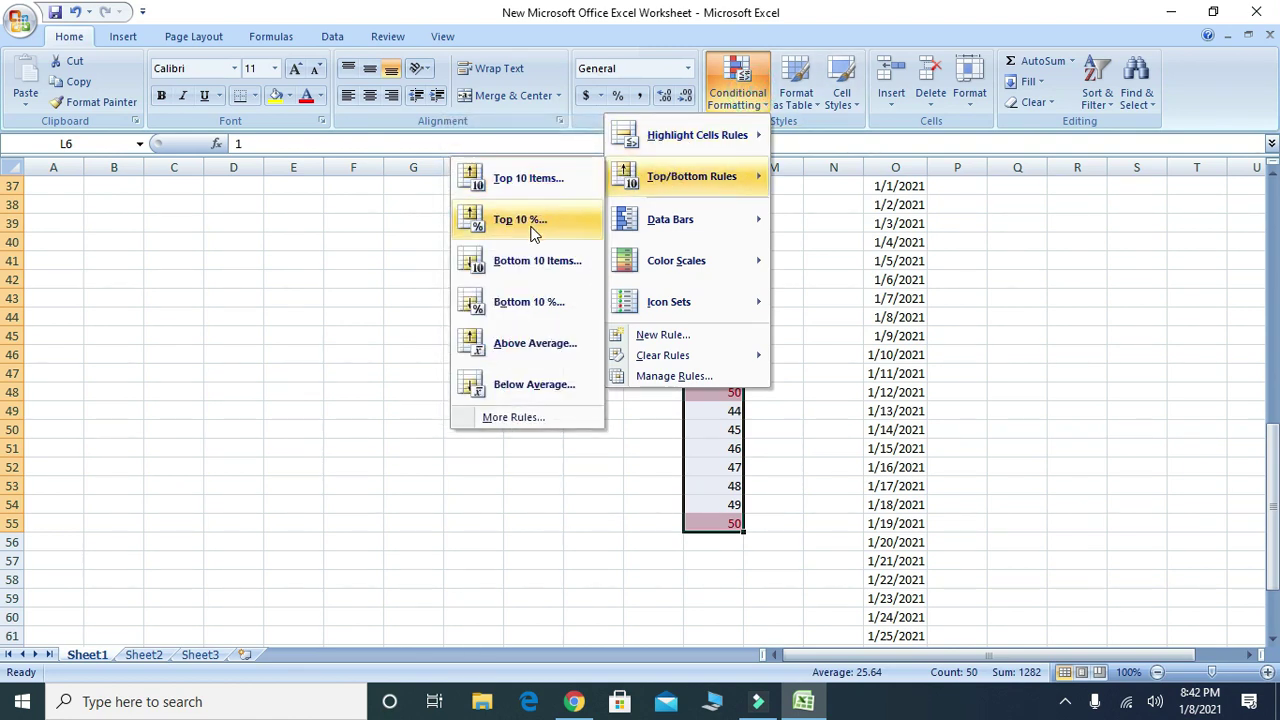
click(314, 263)
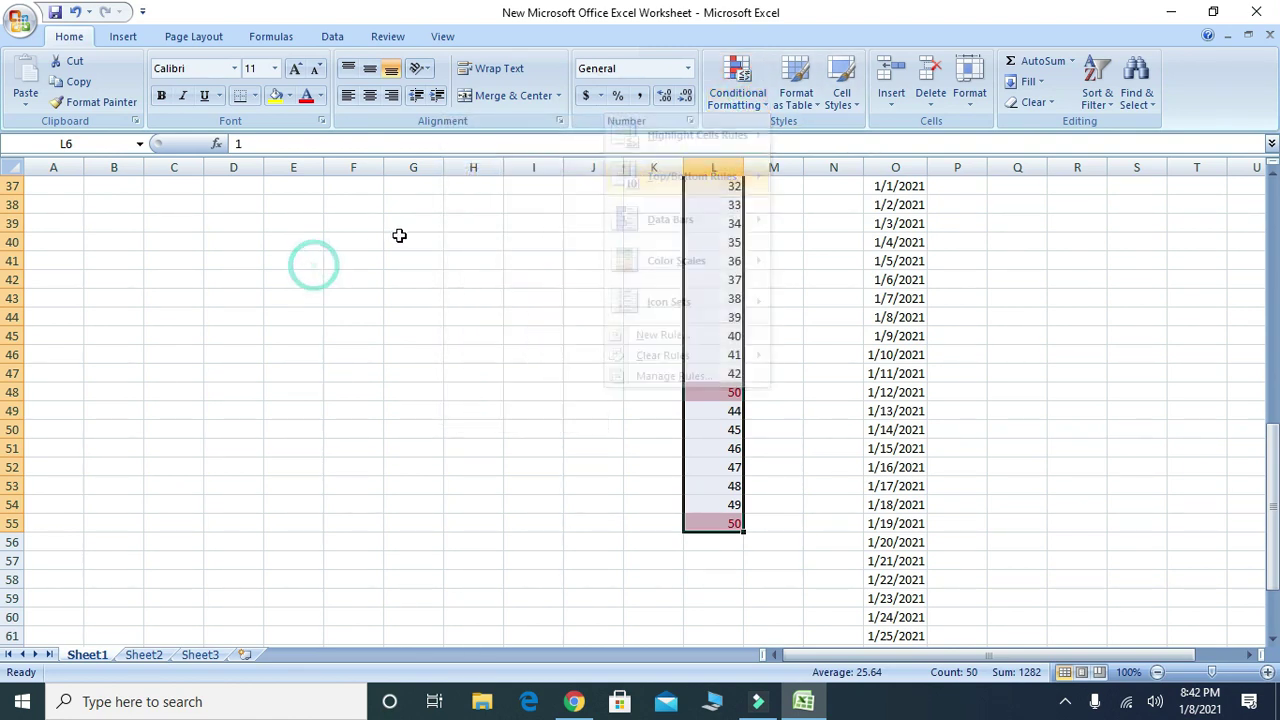
- Enter 1 in cell F40 and fill the number series down to 10 in F49
click(374, 240)
text(1)
drag(383, 250, 397, 428)
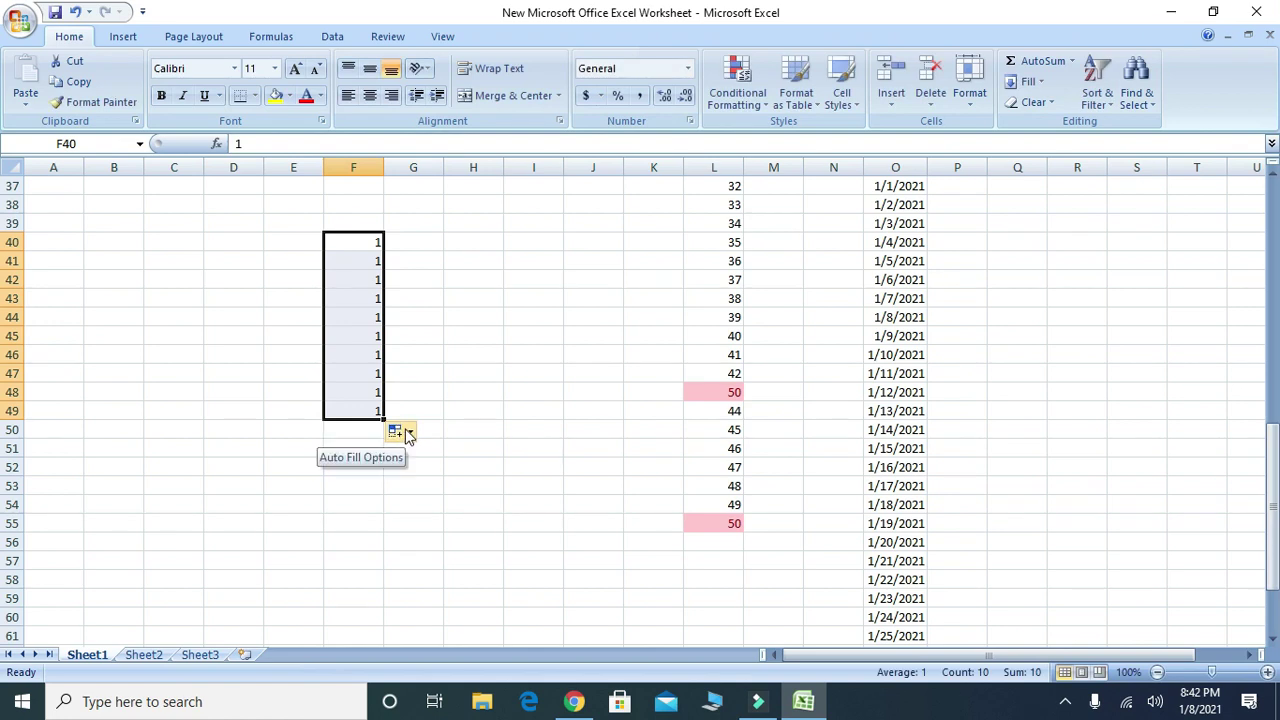
click(402, 431)
click(363, 477)
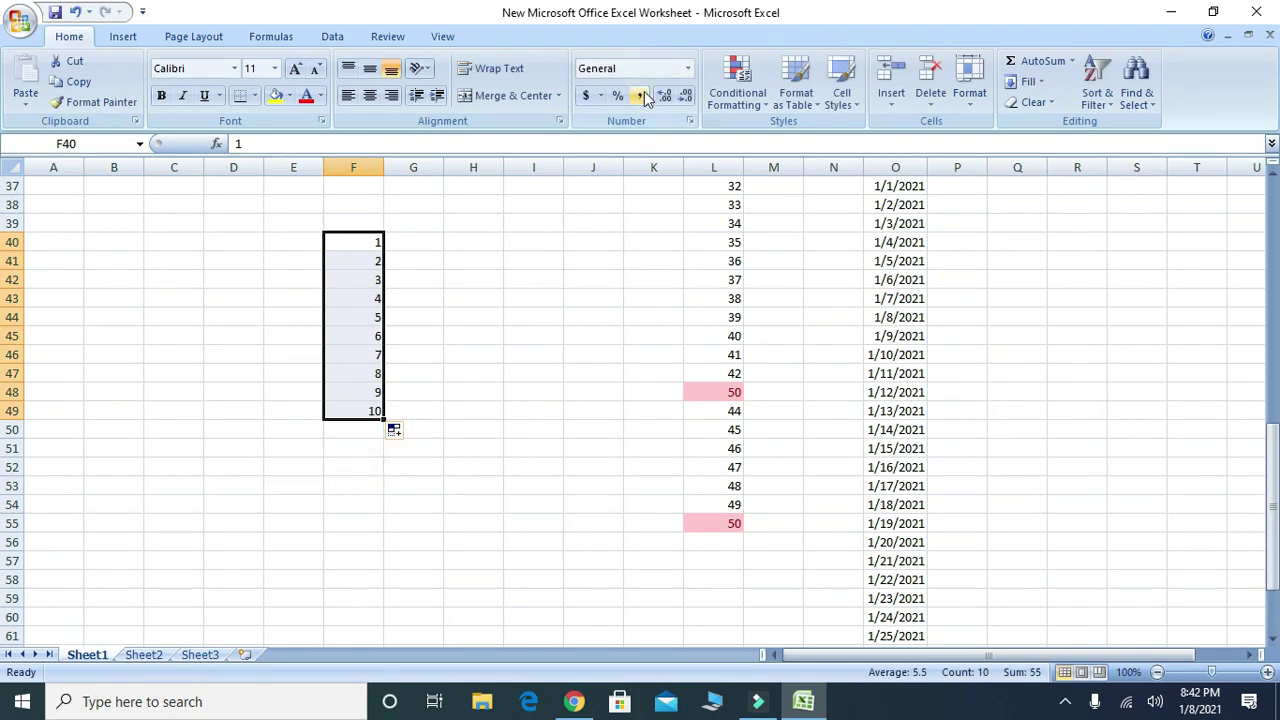
- Apply the Top 10% rule to F40:F49 at 10% using Light Red Fill with Dark Red Text
click(740, 70)
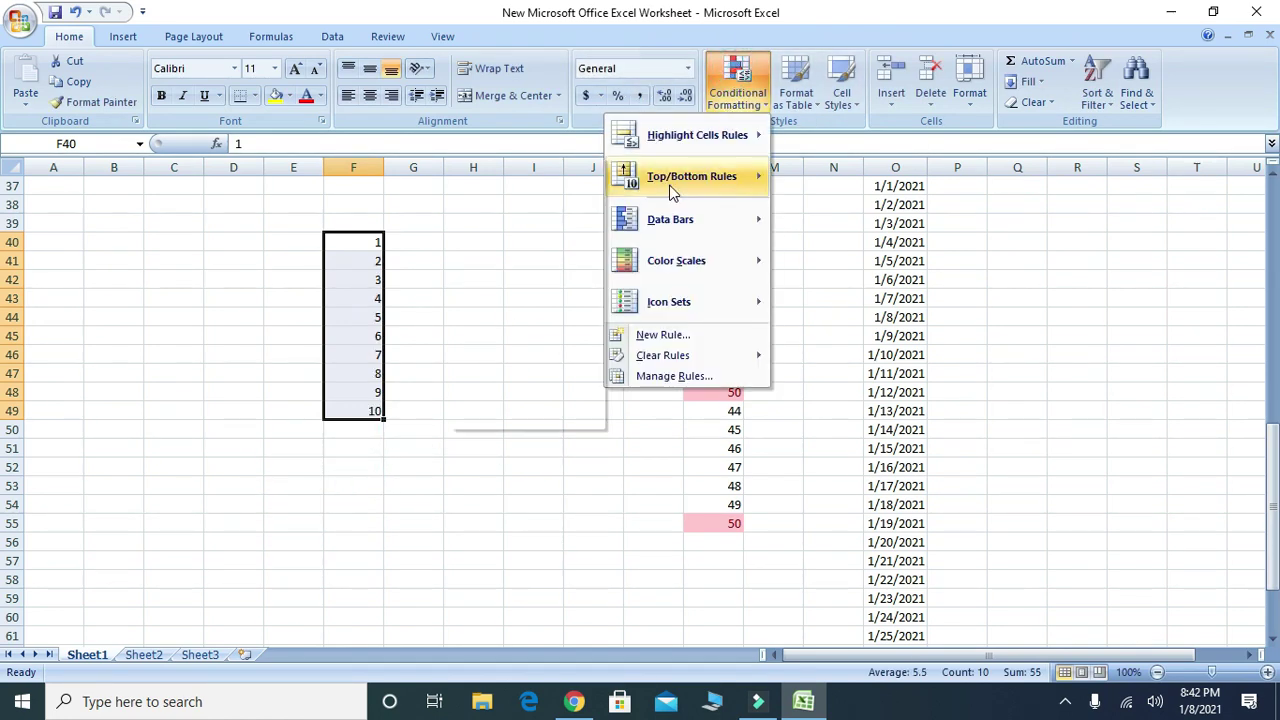
mouse_move(690, 176)
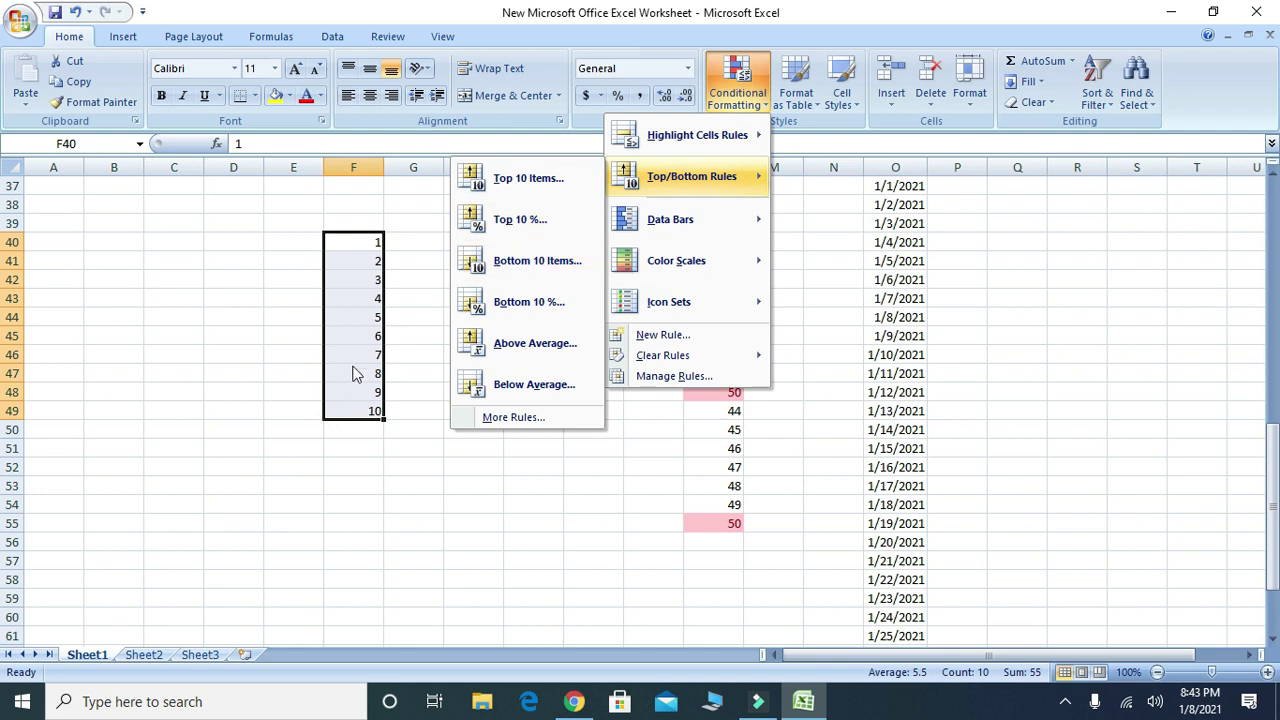
click(505, 221)
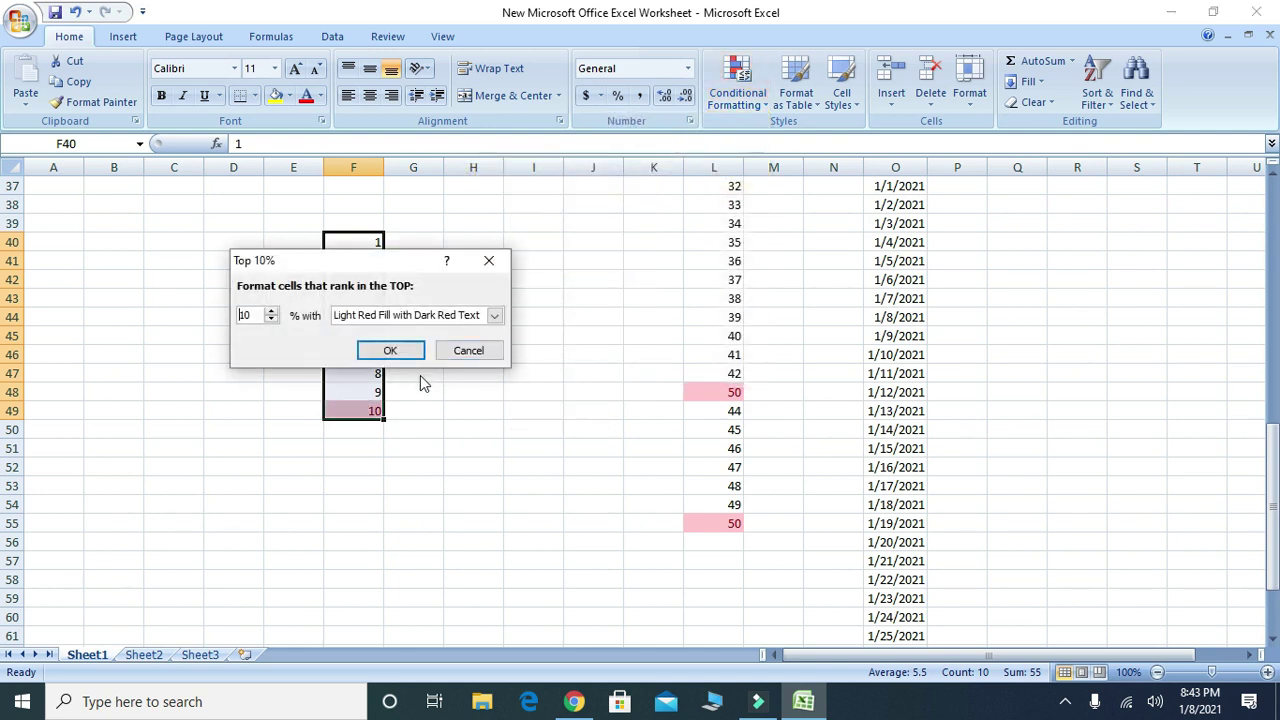
click(397, 351)
- Enter 1 in cell G40 and fill the number series down to 20 in G59
click(418, 242)
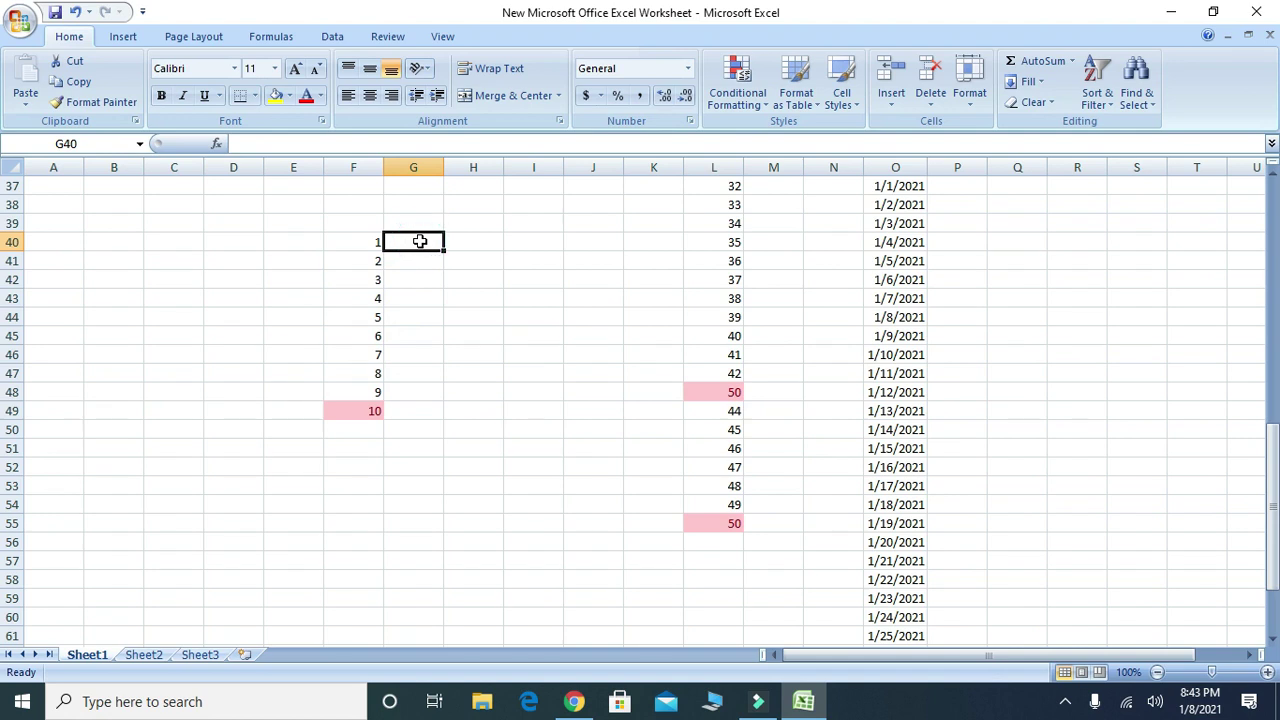
text(1)
drag(443, 248, 468, 592)
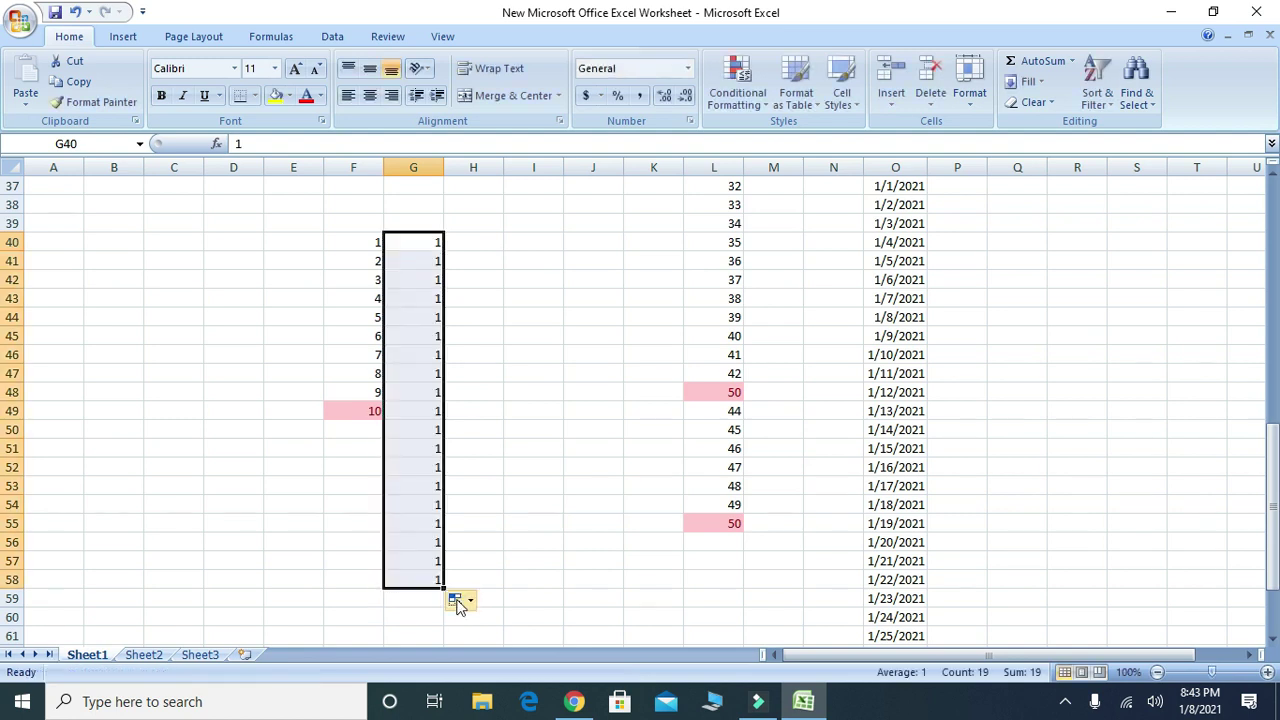
click(464, 604)
click(390, 534)
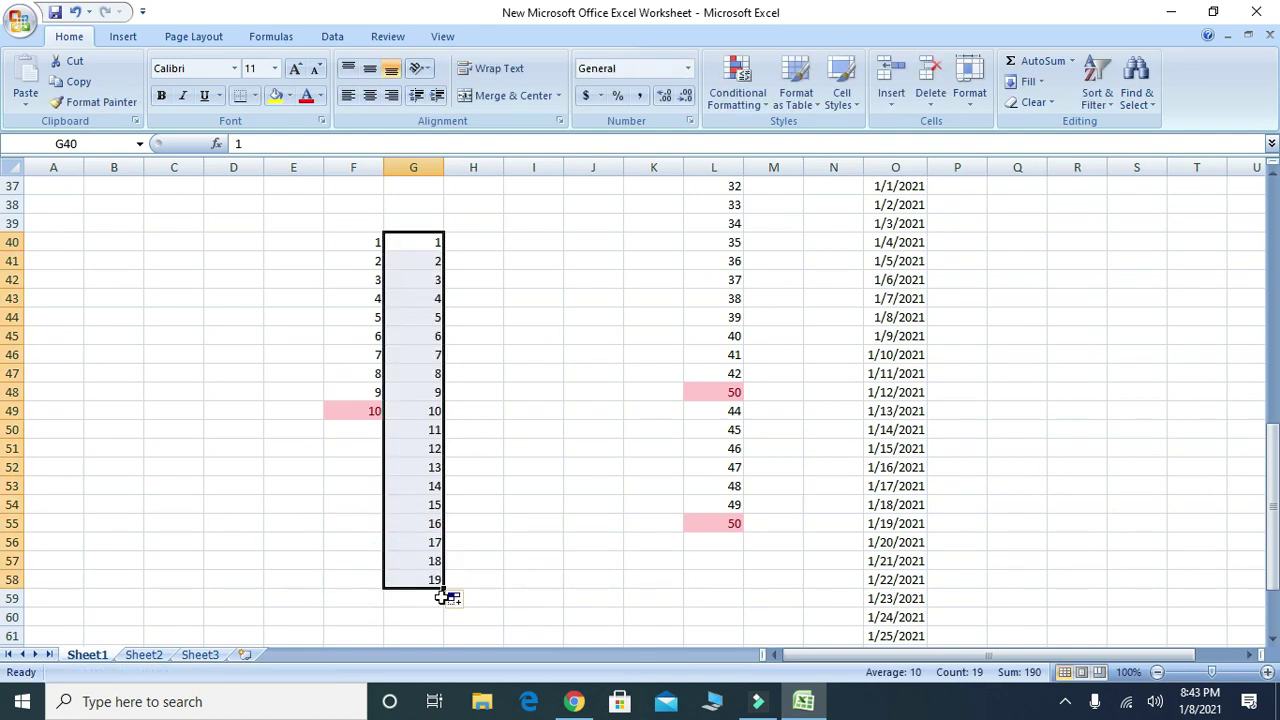
drag(445, 586, 458, 620)
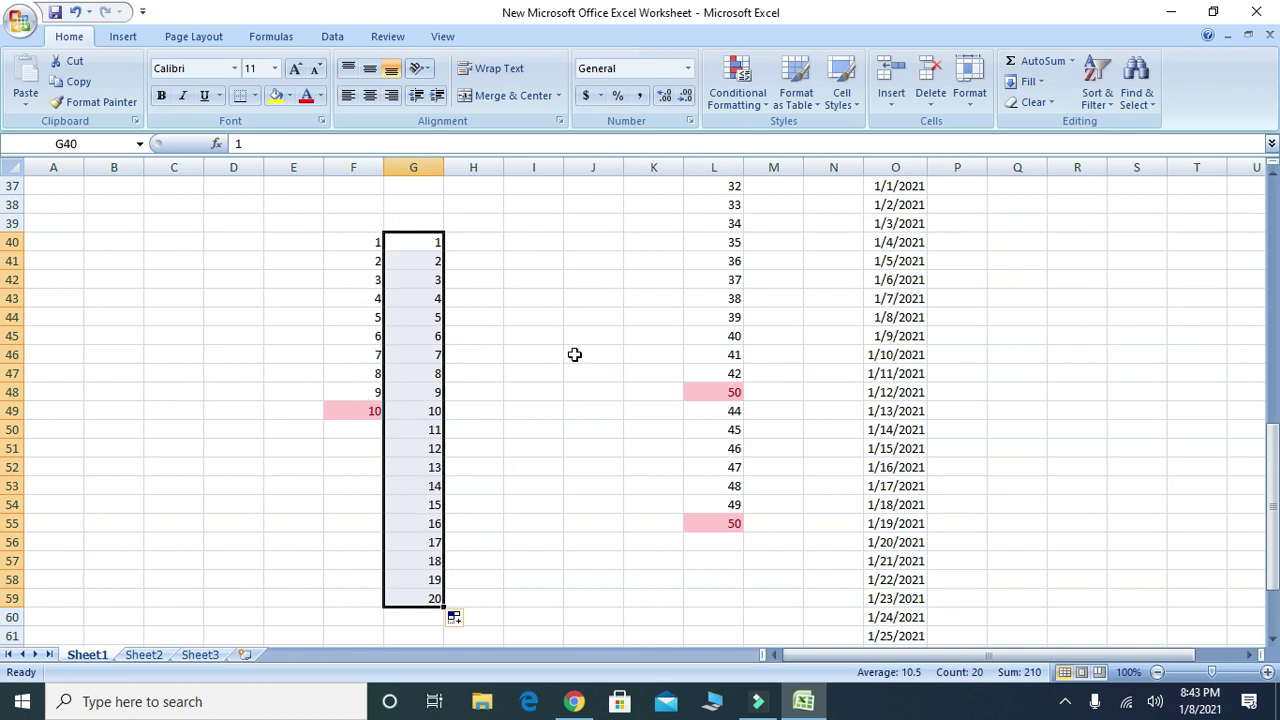
- Apply the Top 10% rule to G40:G59 at 10% using Light Red Fill with Dark Red Text
click(737, 88)
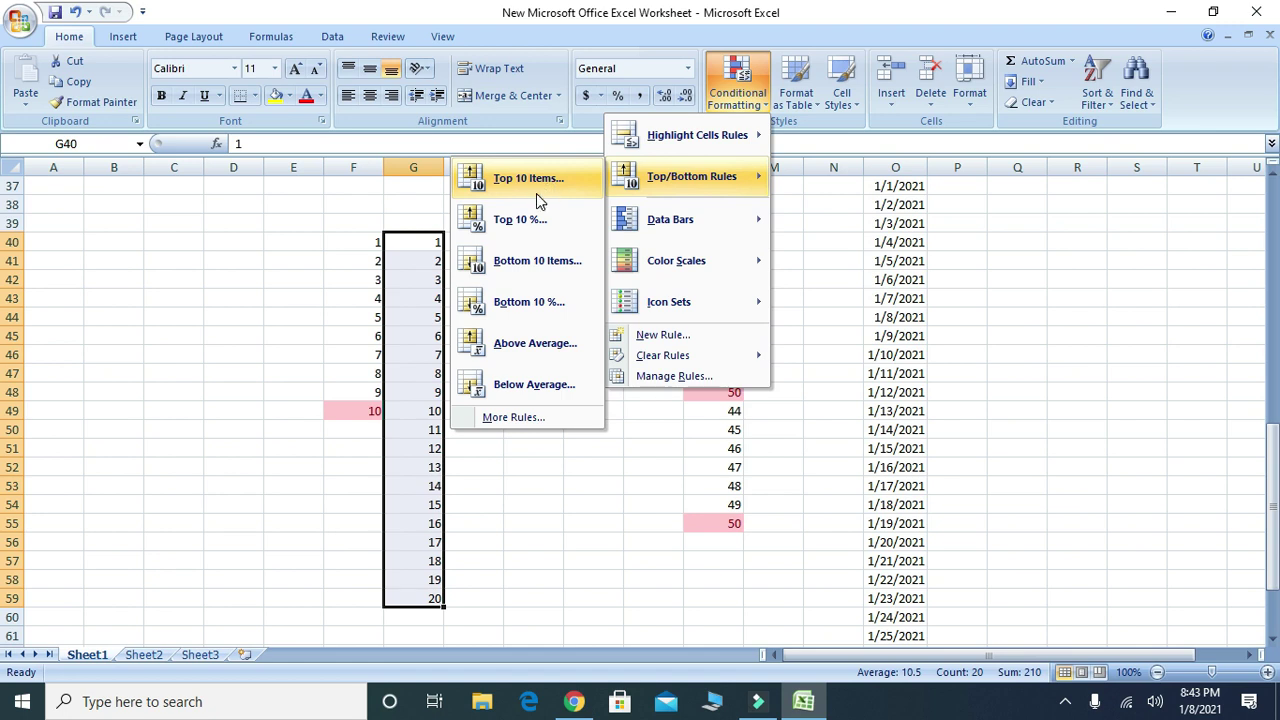
click(518, 222)
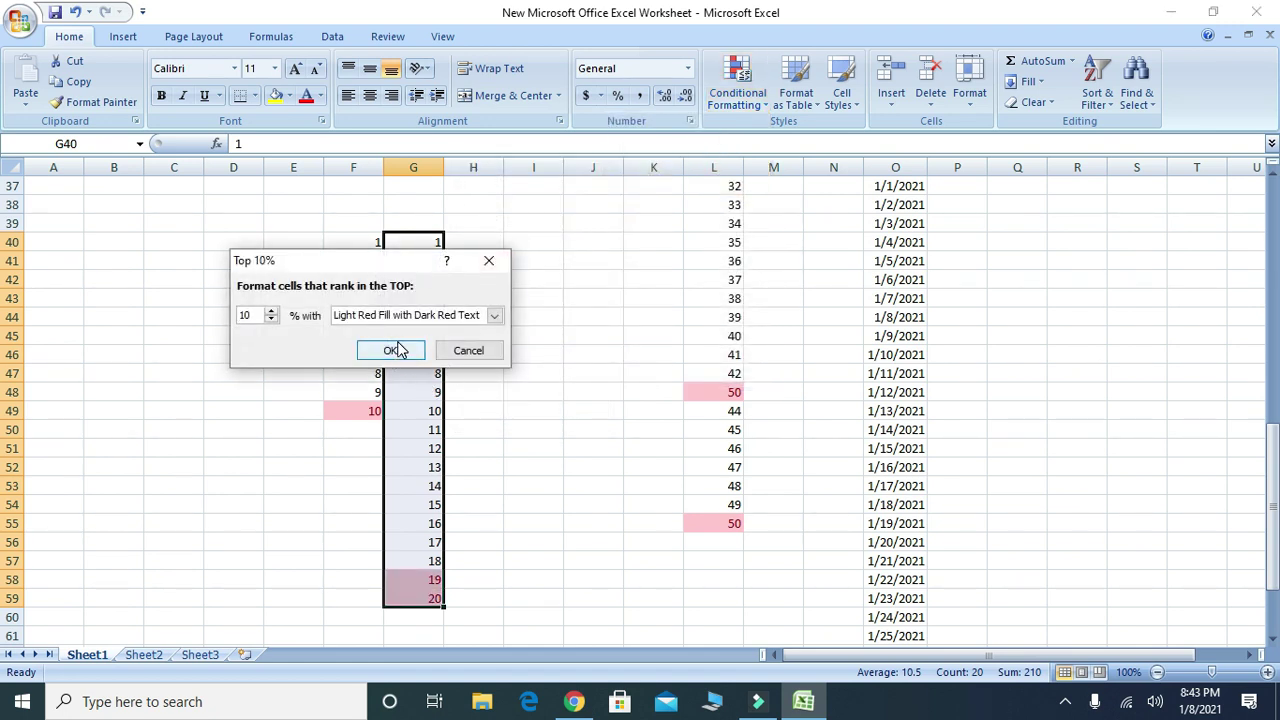
click(398, 349)
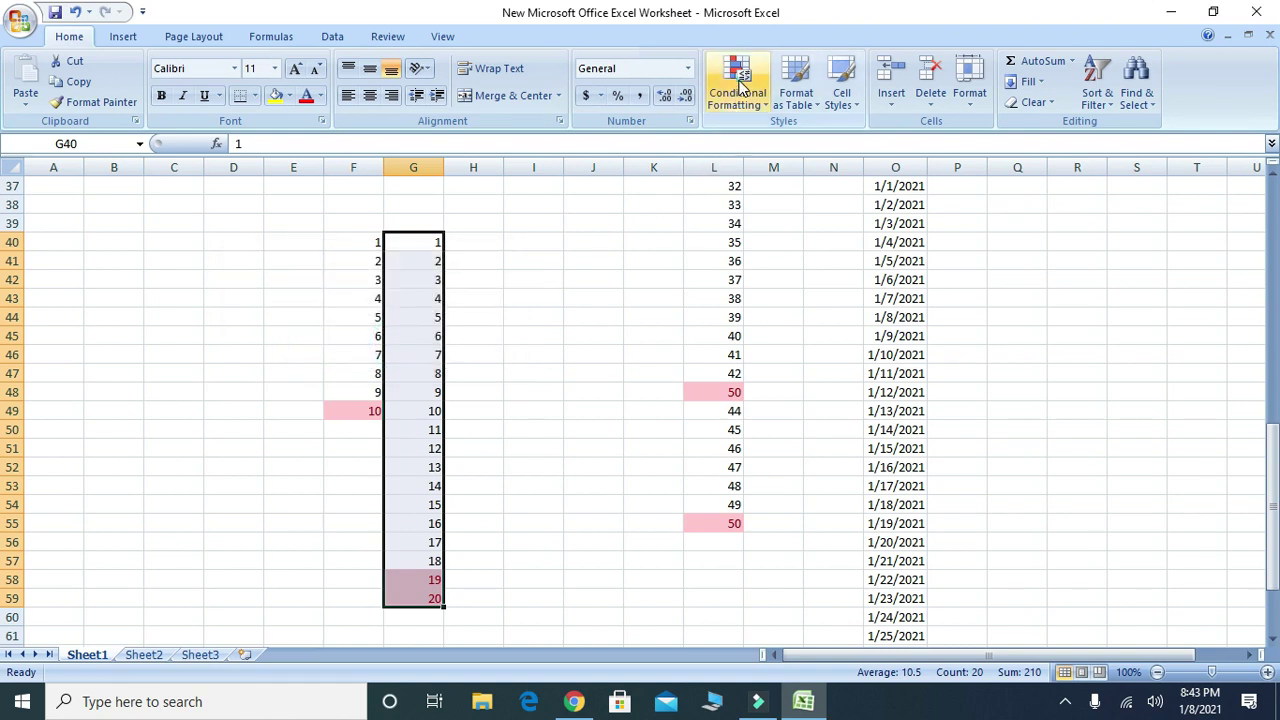
- Apply the Bottom 10 Items rule to G40:G59 with rank 10 and Light Red Fill with Dark Red Text
click(737, 86)
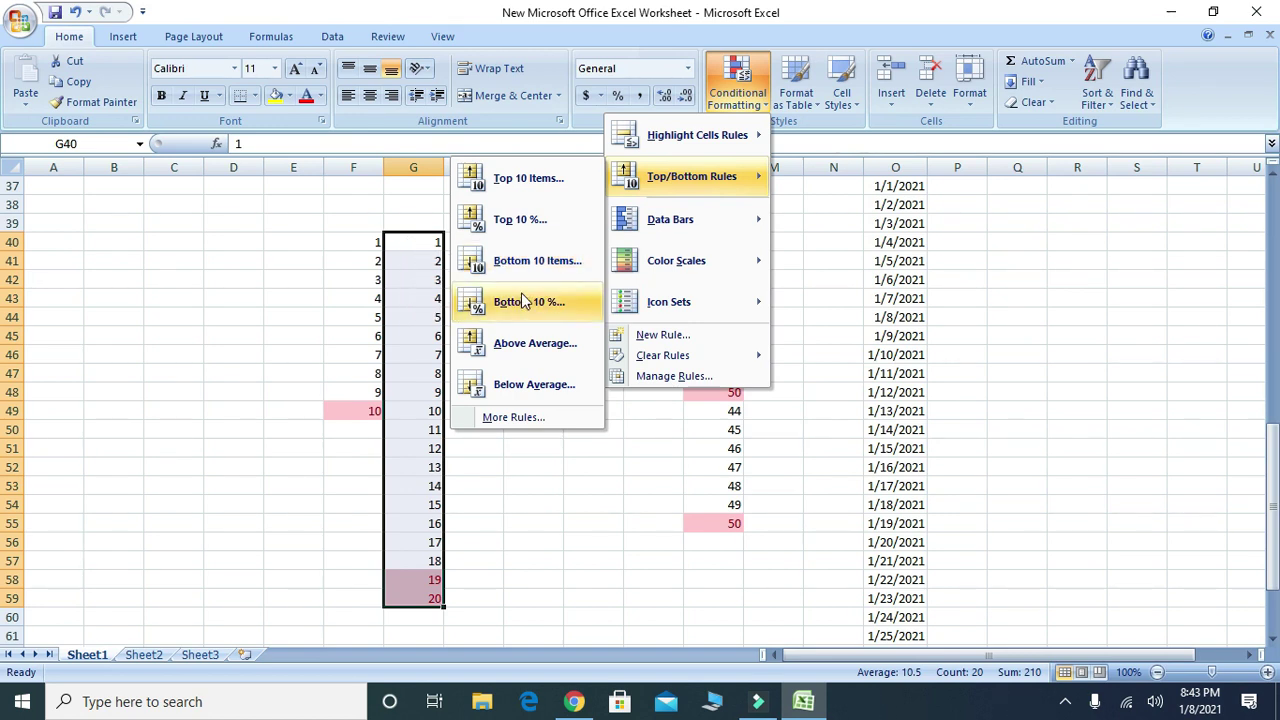
click(548, 268)
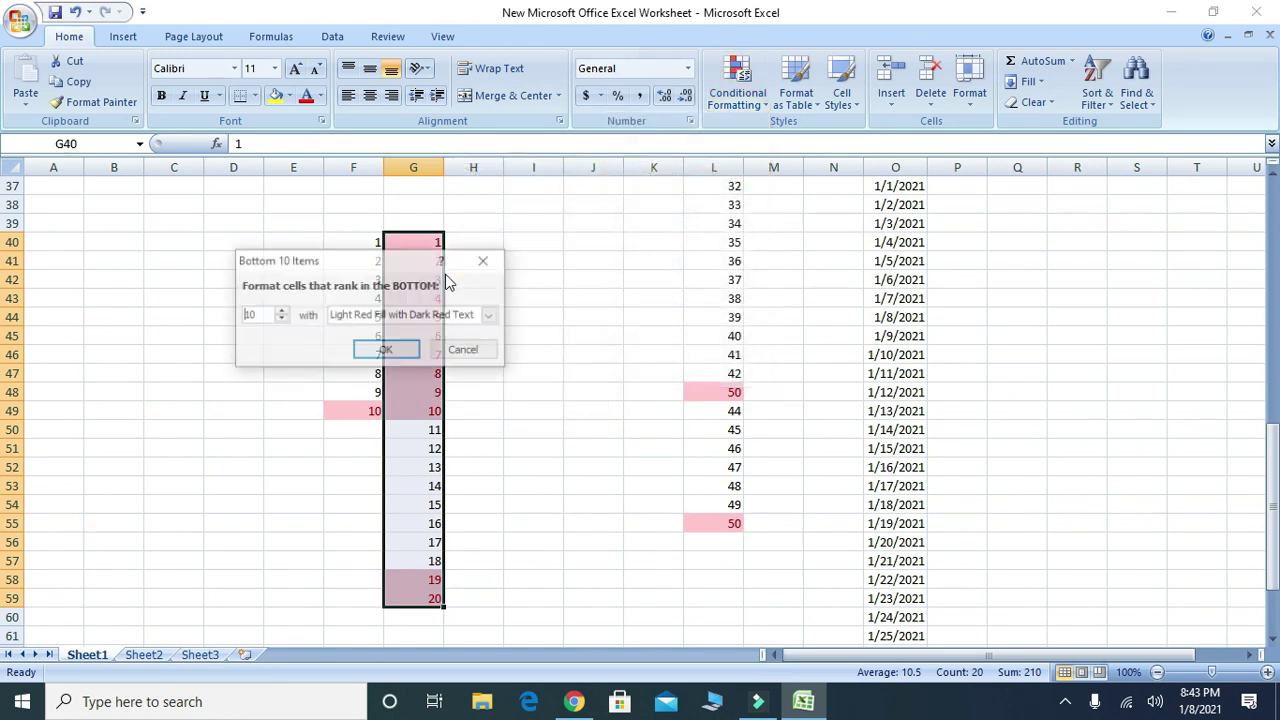
click(386, 351)
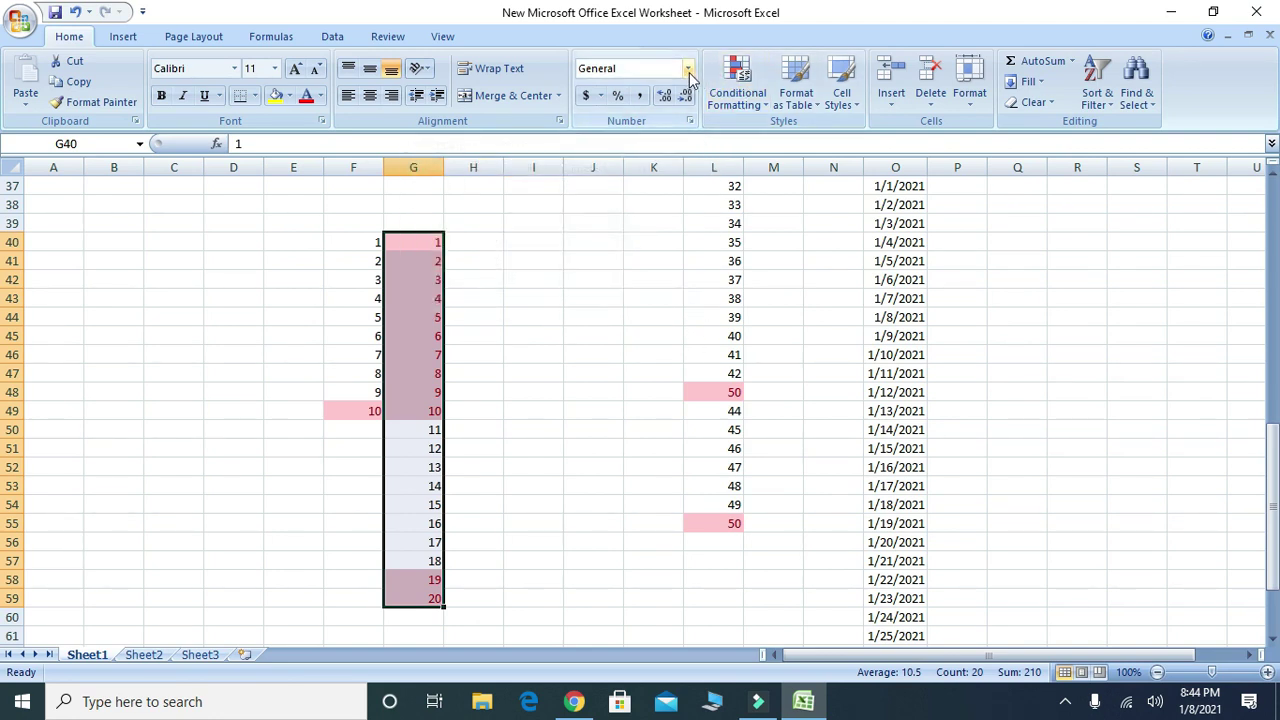
- Apply the Bottom 10% rule to F40:F49 at 10% using Light Red Fill with Dark Red Text
click(737, 85)
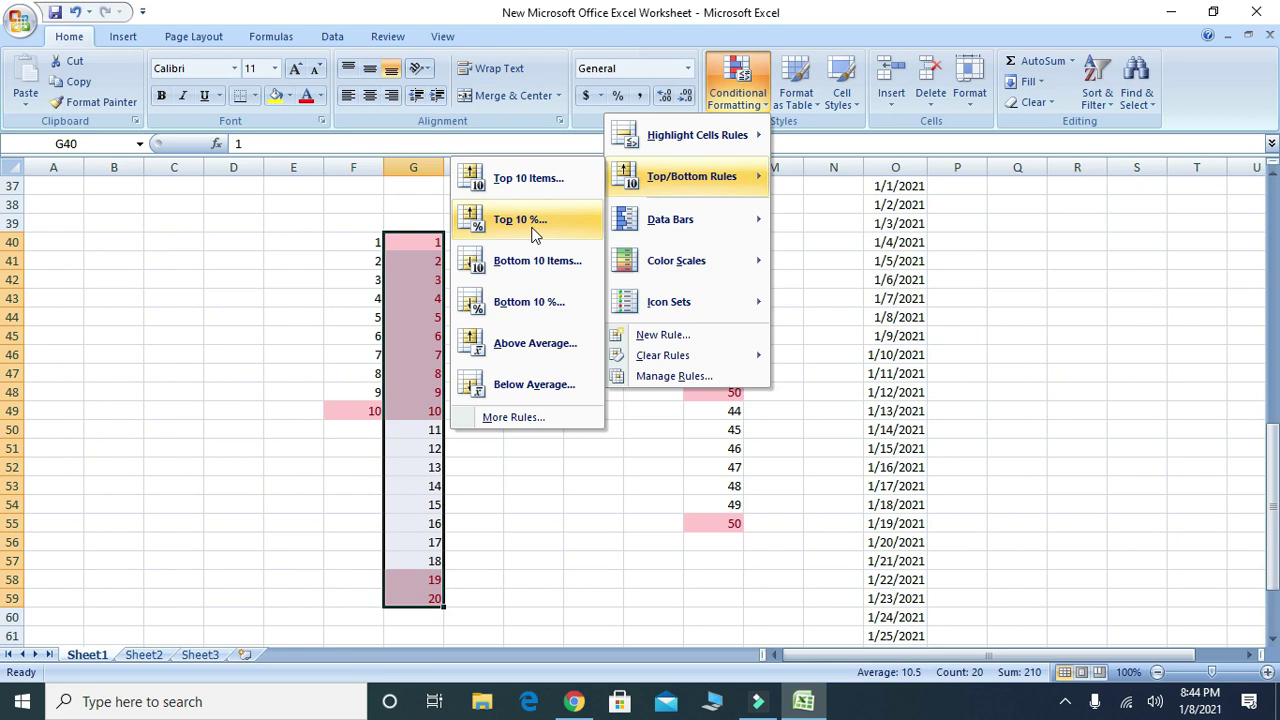
drag(368, 242, 349, 415)
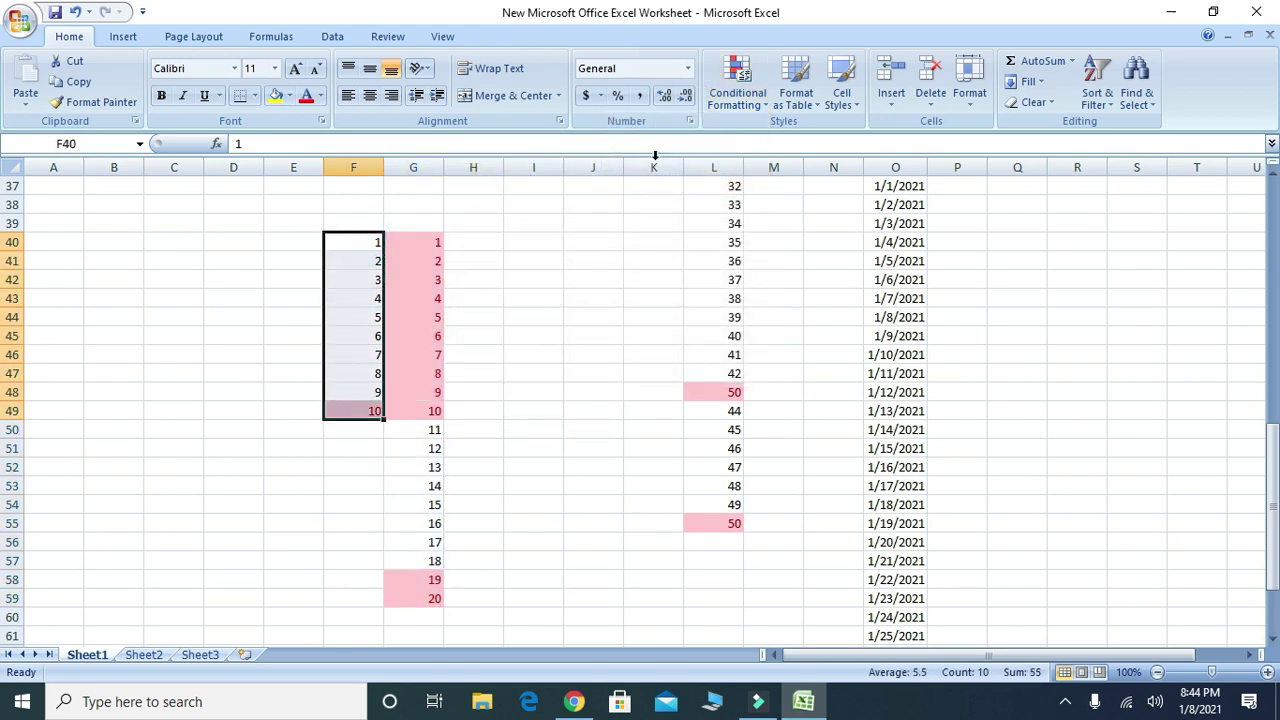
click(737, 80)
mouse_move(683, 182)
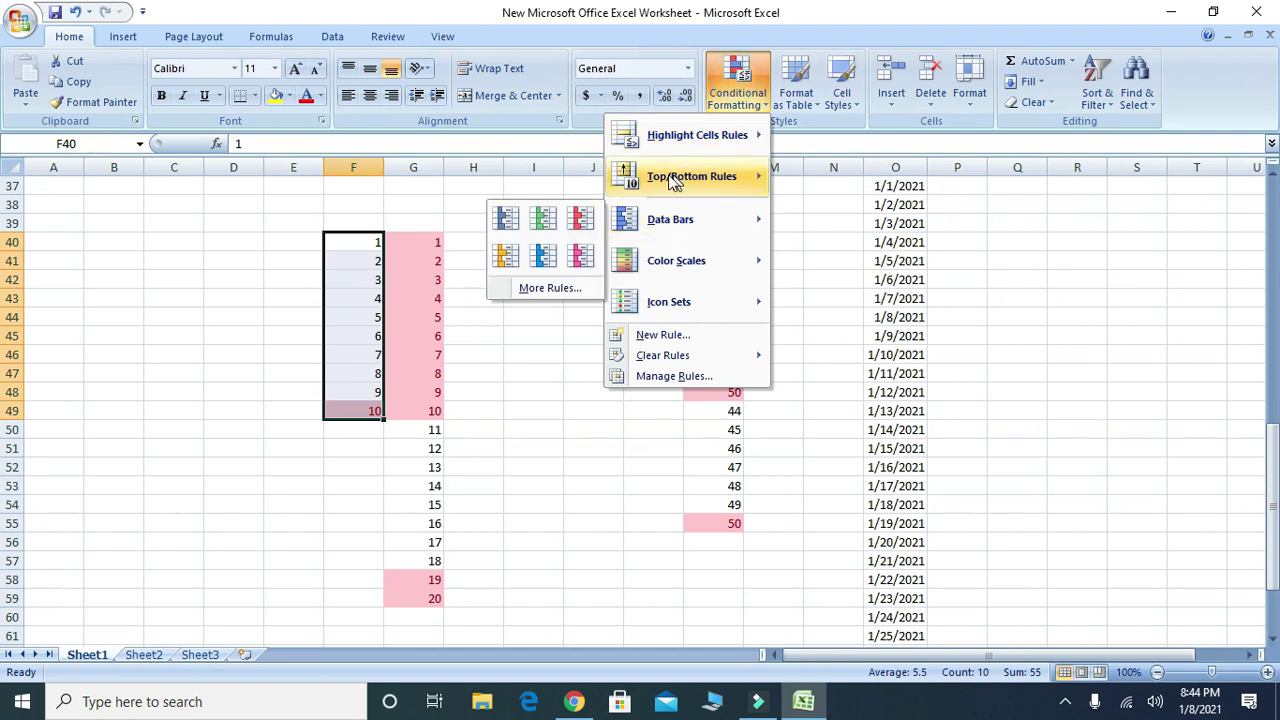
click(519, 315)
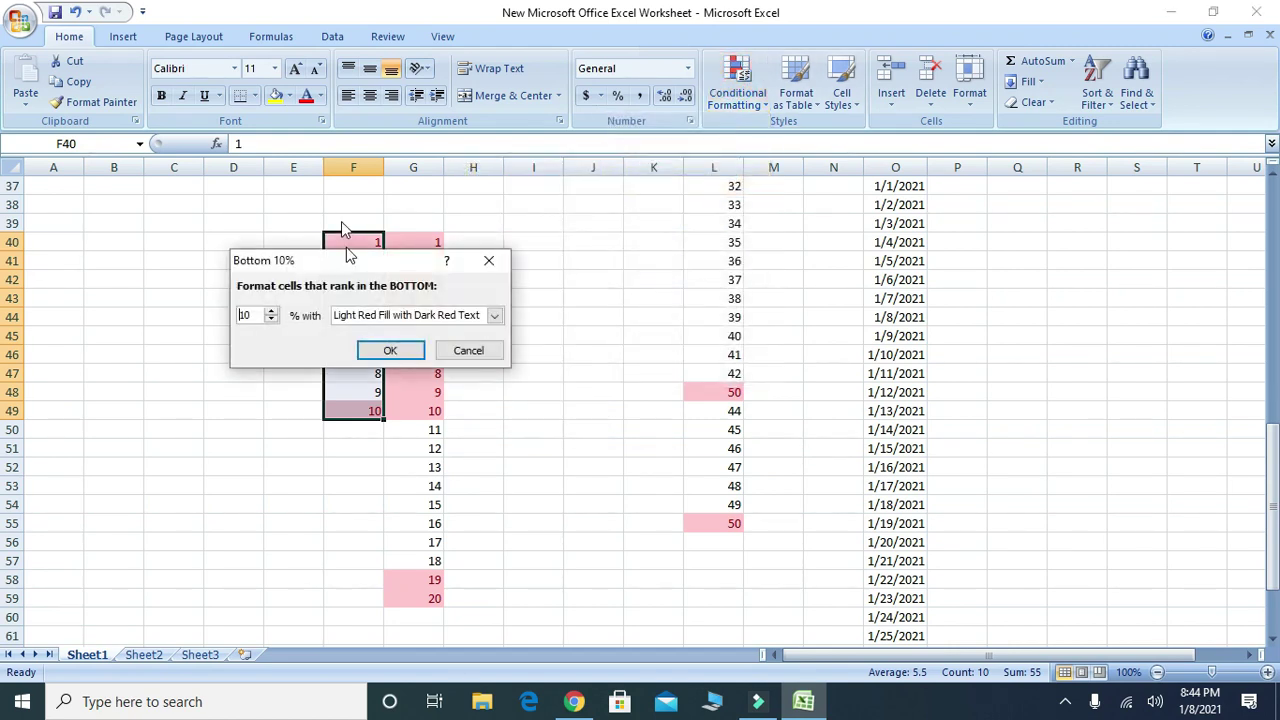
click(395, 349)
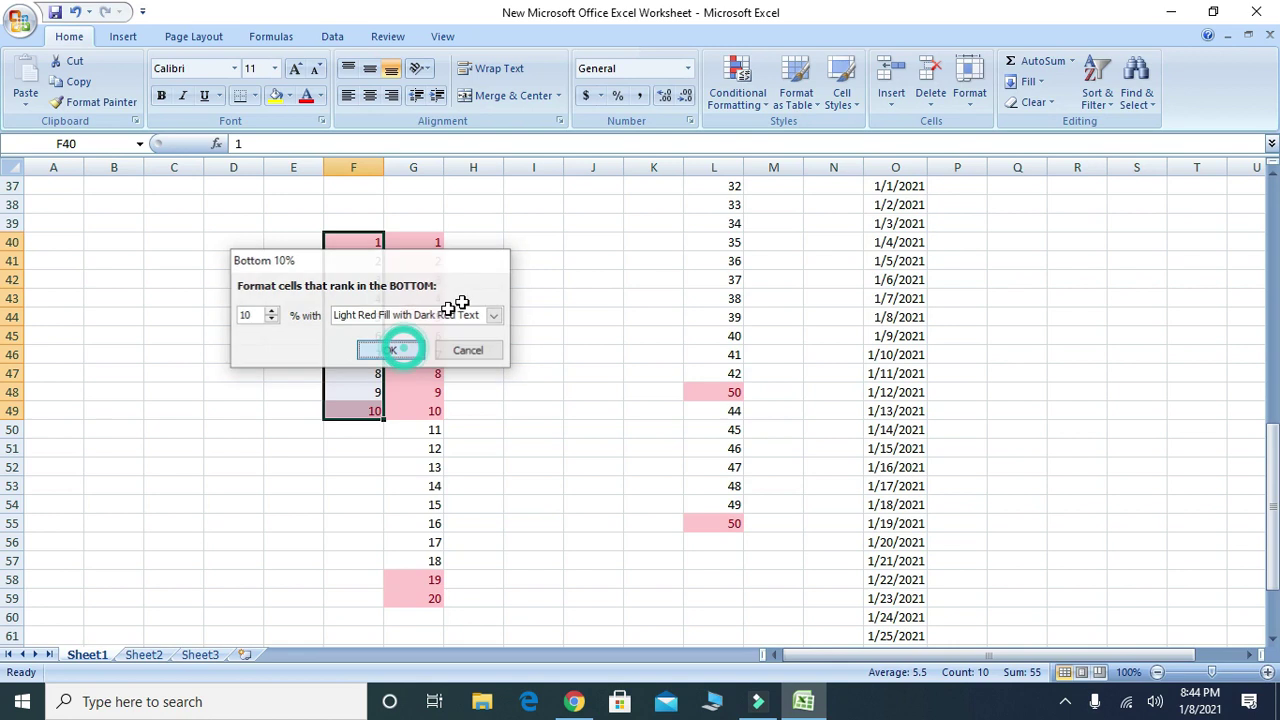
- Enter 1 in cell I40 and fill the number series down to 20 in I59
click(505, 238)
text(1)
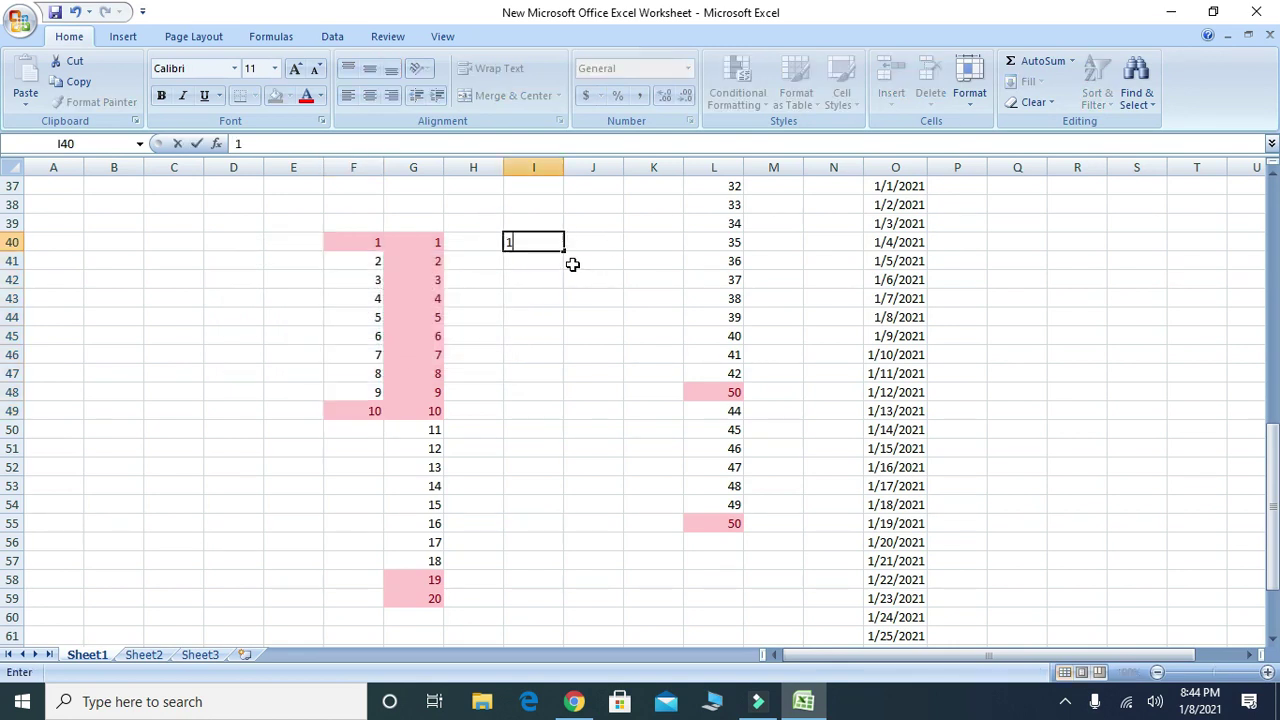
drag(564, 253, 572, 607)
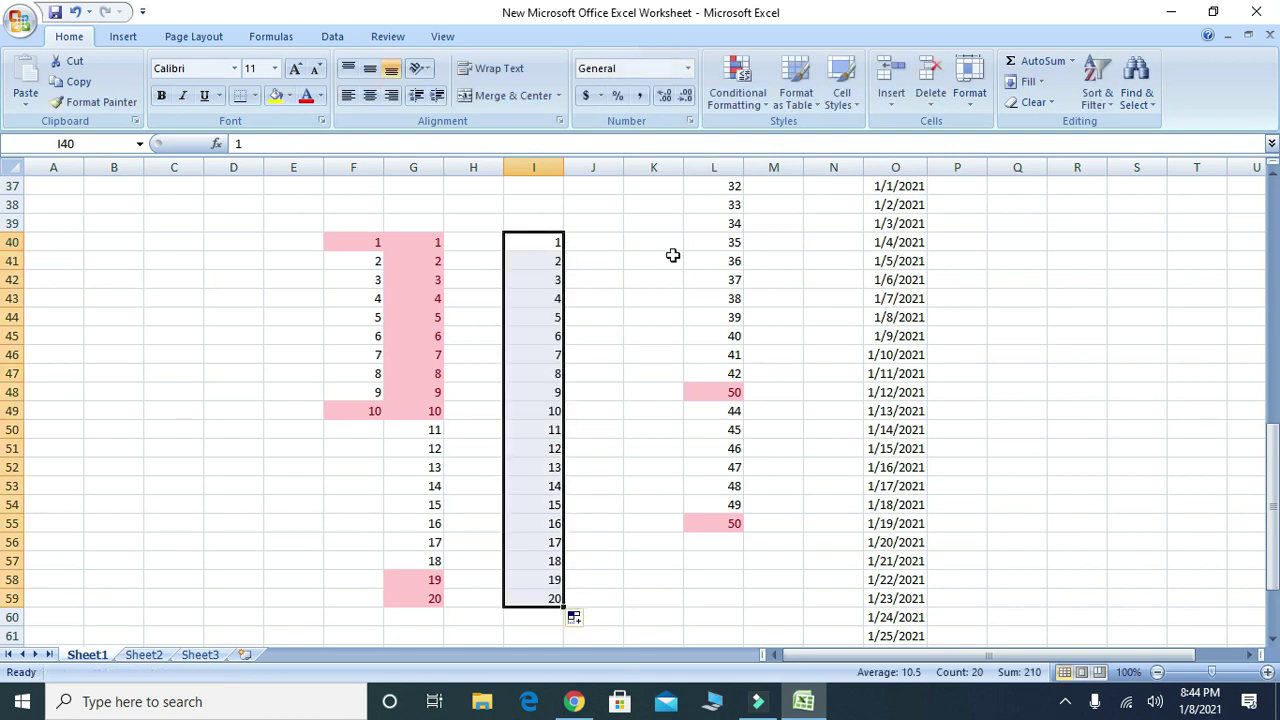
- Apply the Bottom 10% rule to I40:I59 at 10% using Light Red Fill with Dark Red Text
click(735, 80)
mouse_move(670, 178)
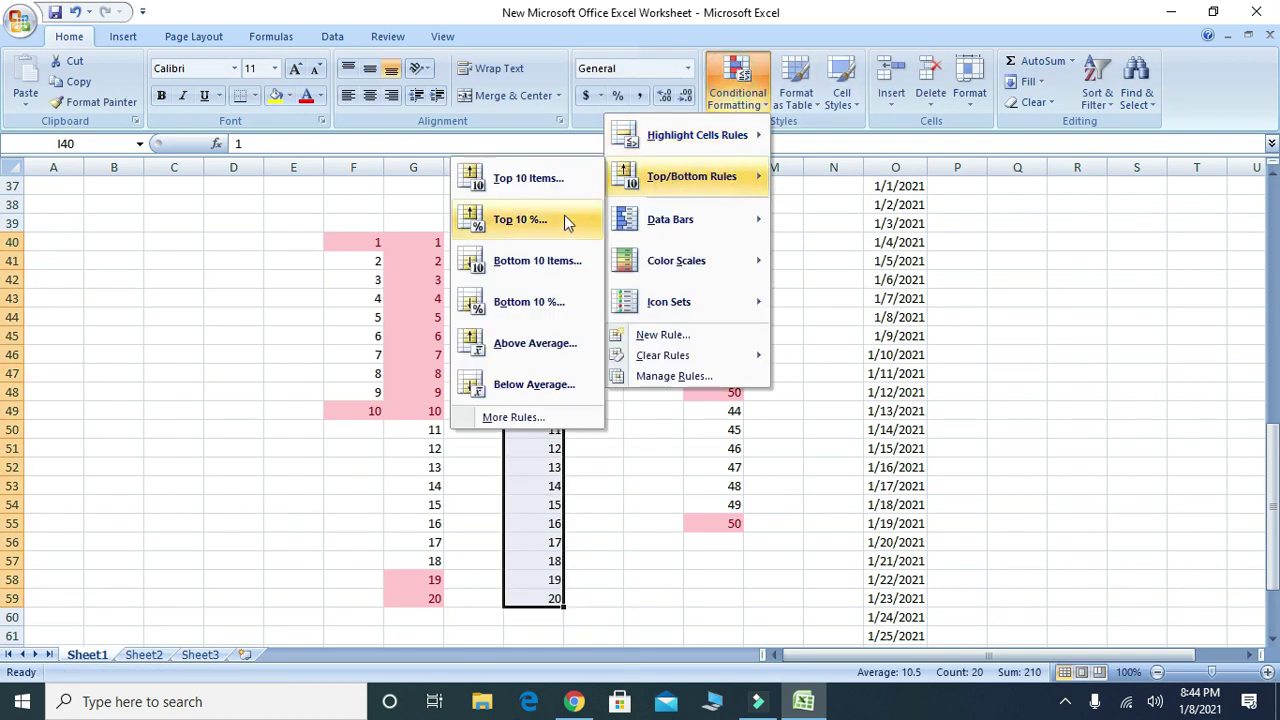
click(571, 300)
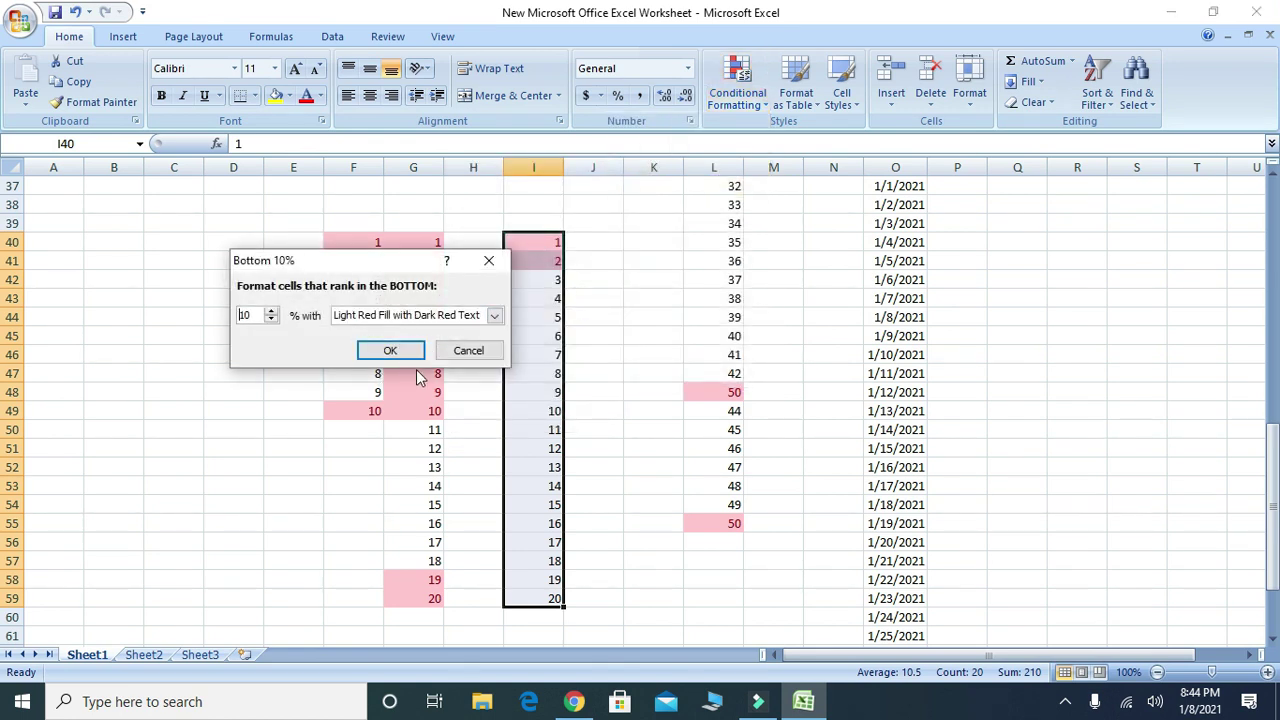
click(390, 351)
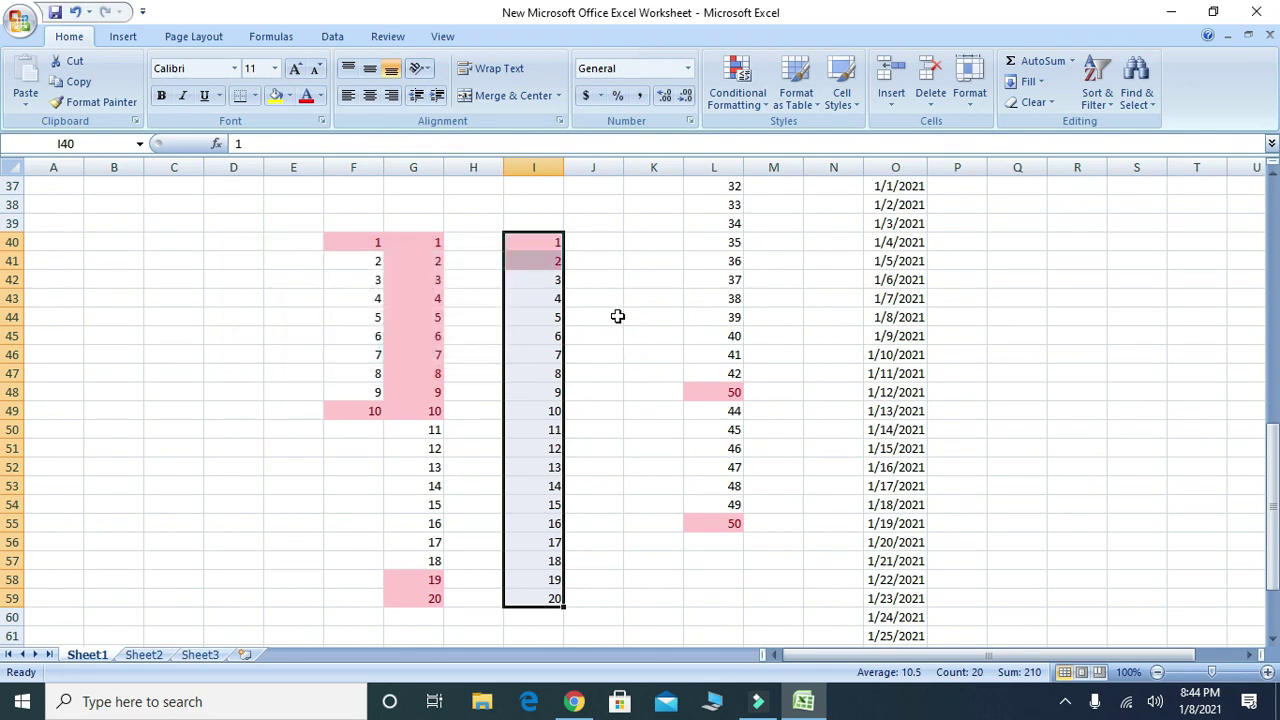
- Select the empty cell J64 below the existing number lists
scroll(620, 253, down, 2)
scroll(620, 253, down, 4)
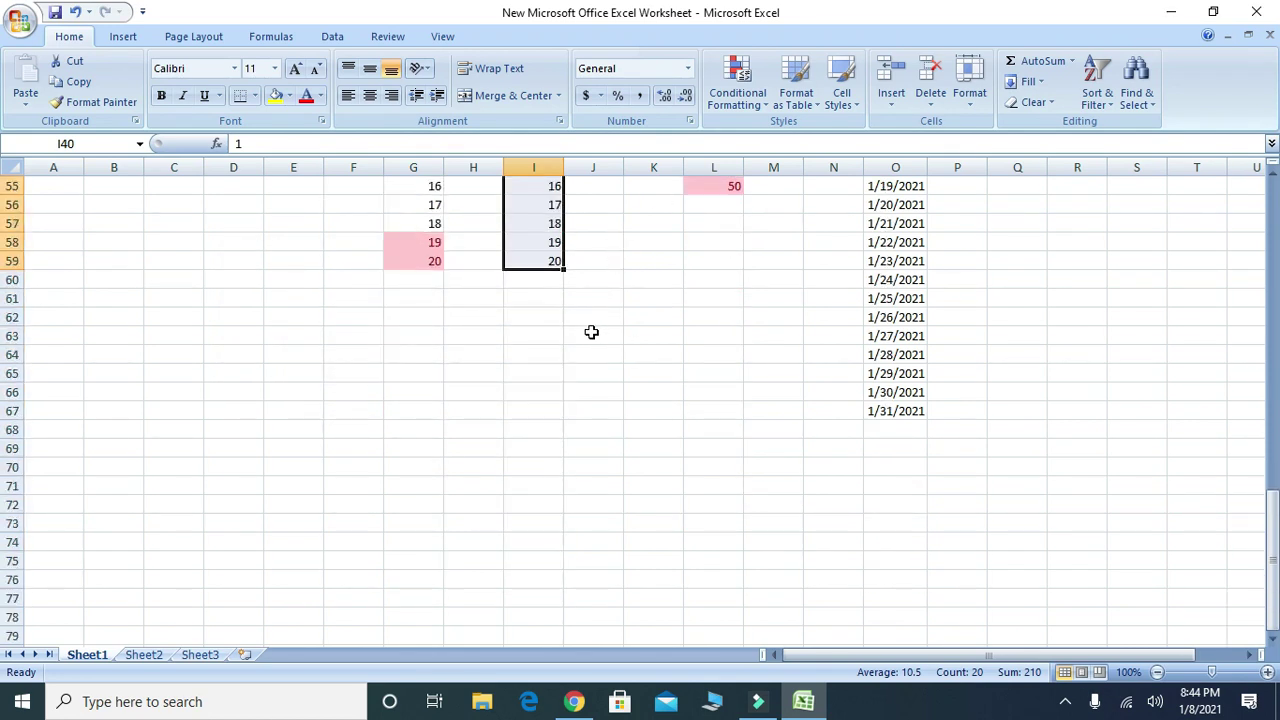
click(596, 318)
scroll(610, 300, down, 4)
scroll(610, 275, up, 2)
click(600, 245)
click(728, 100)
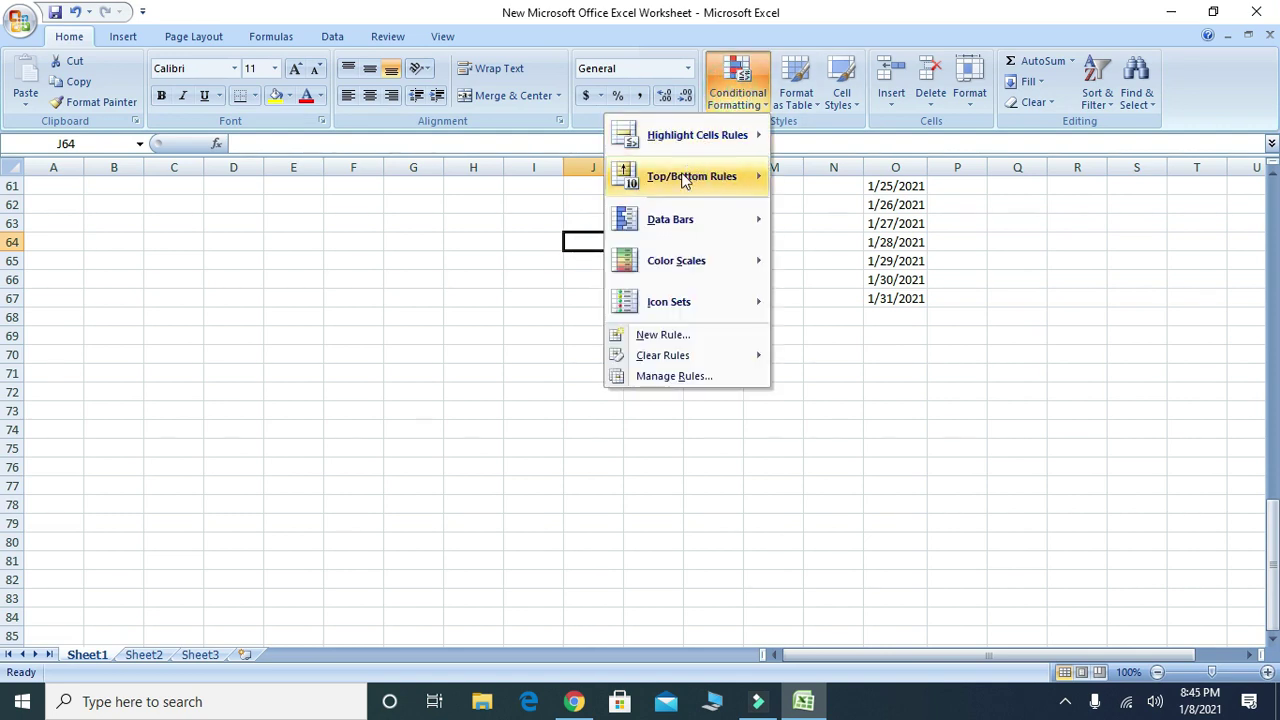
mouse_move(690, 177)
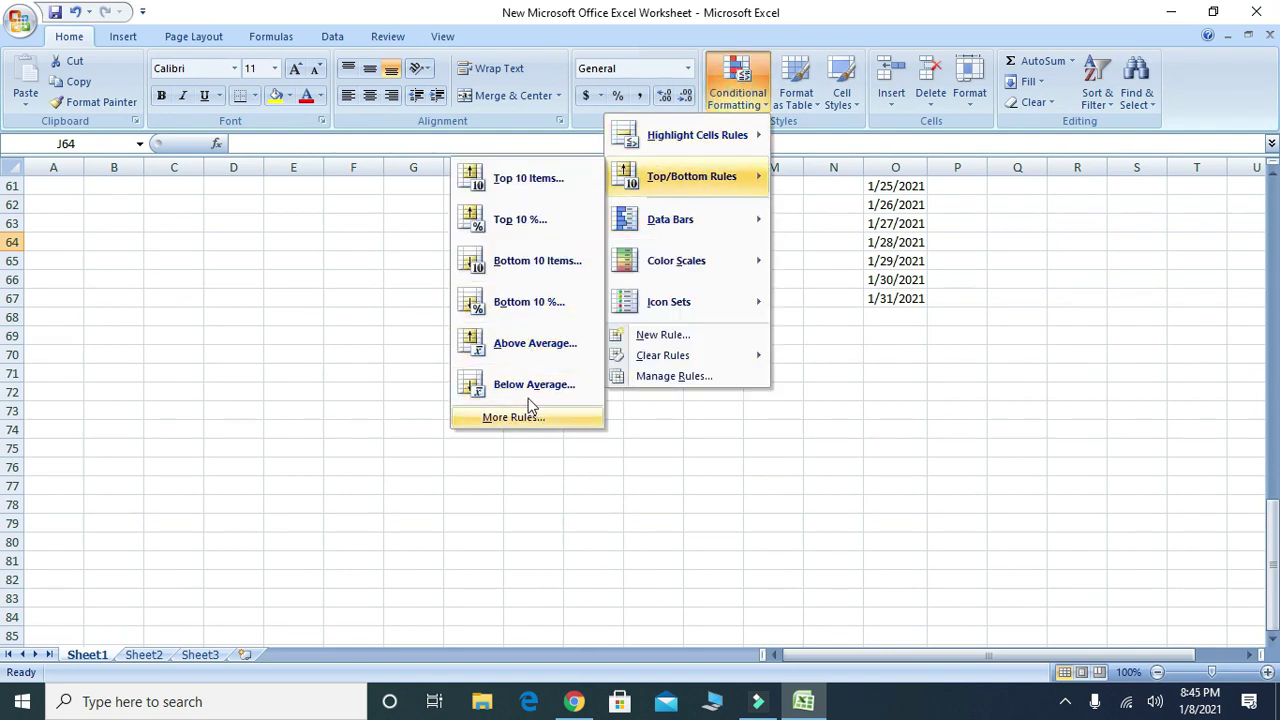
click(634, 444)
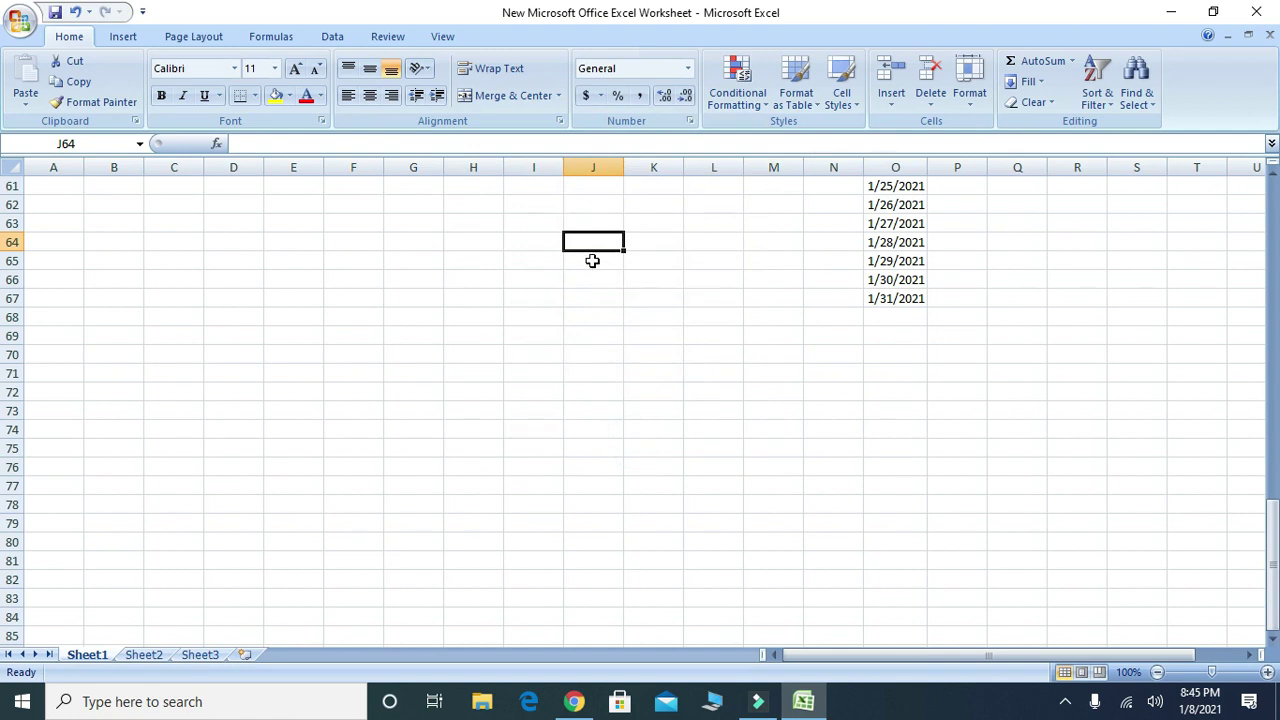
- Enter 1 in cell J64 and fill the number series down to 10 in J73
text(1)
drag(624, 250, 630, 414)
click(636, 431)
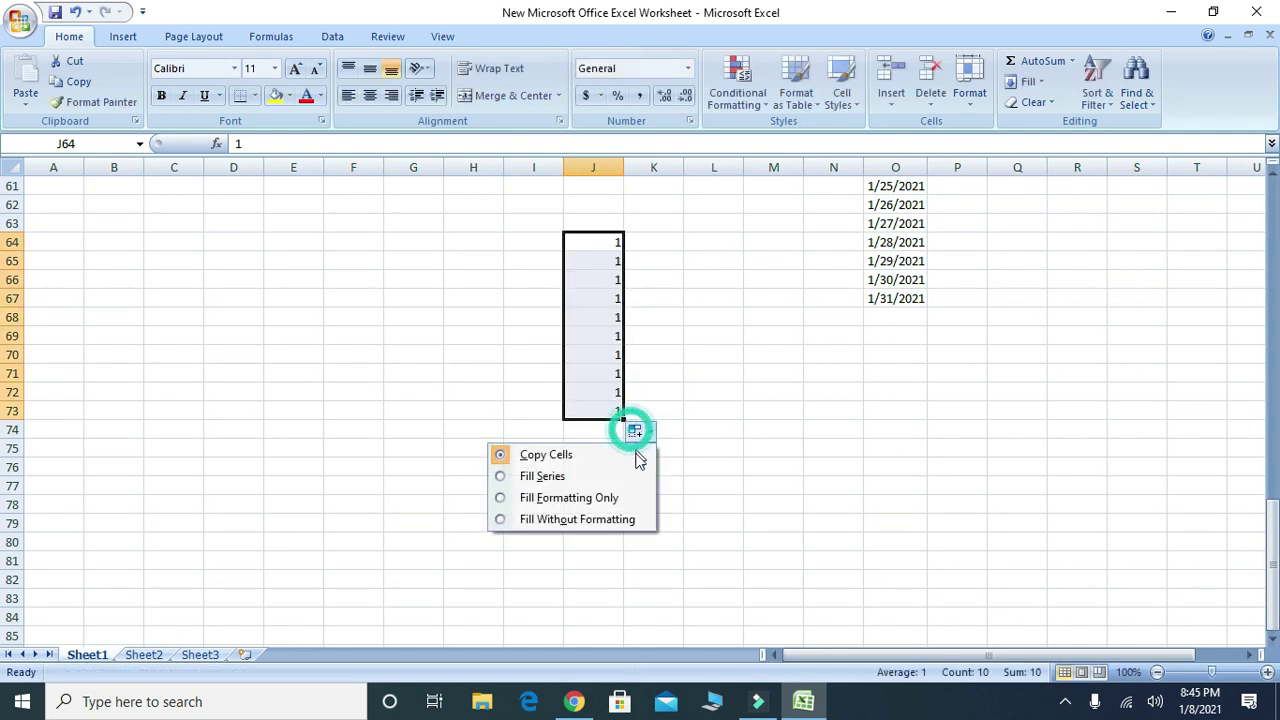
click(598, 477)
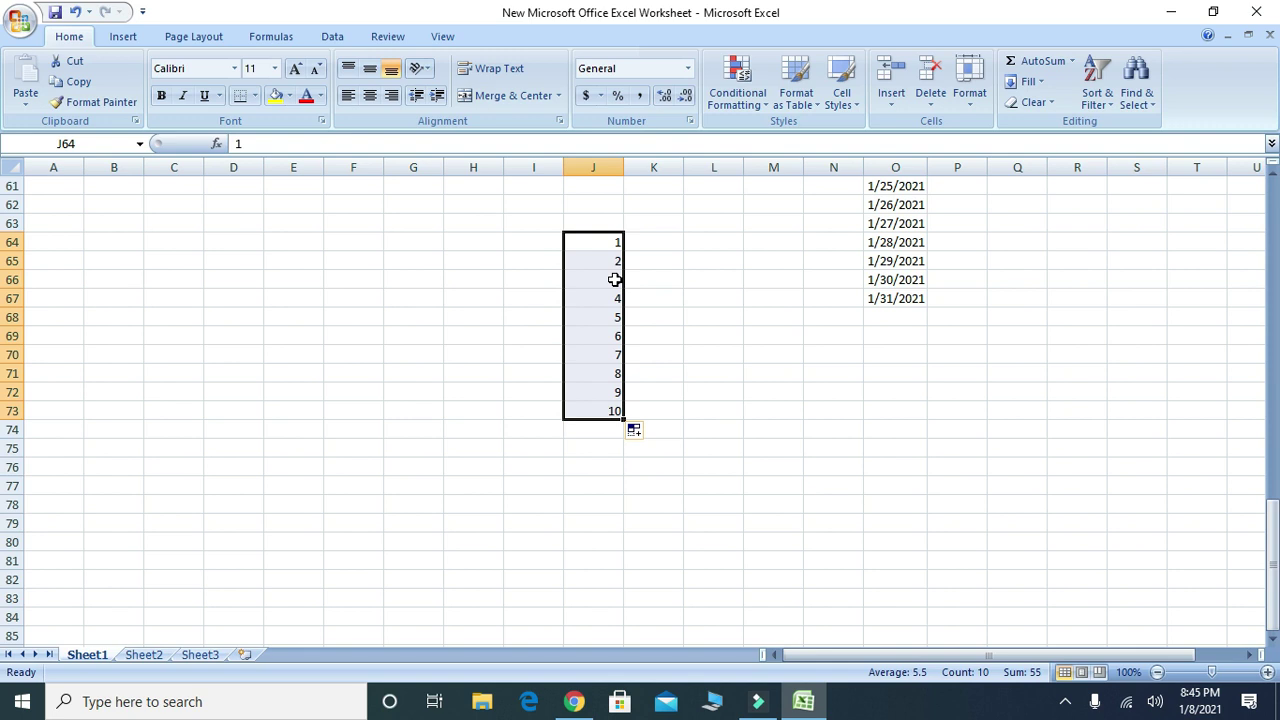
- Apply the Above Average rule to J64:J73 using Light Red Fill with Dark Red Text
click(737, 80)
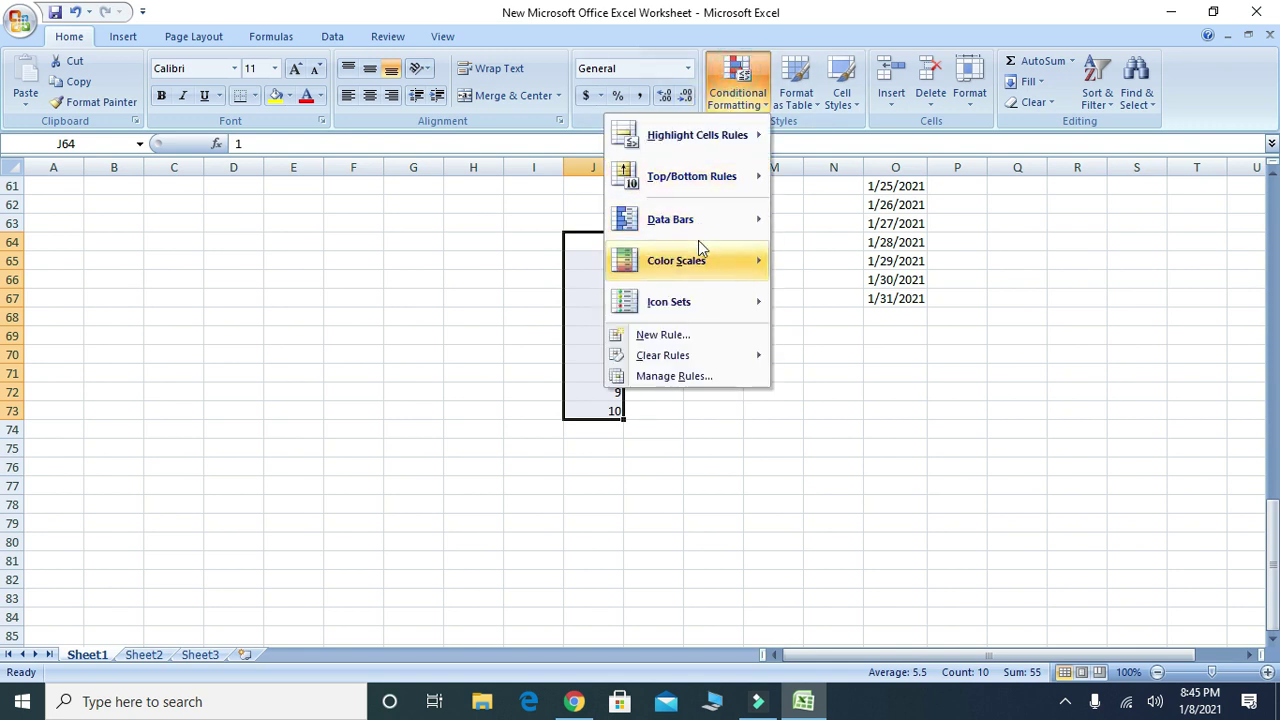
mouse_move(712, 180)
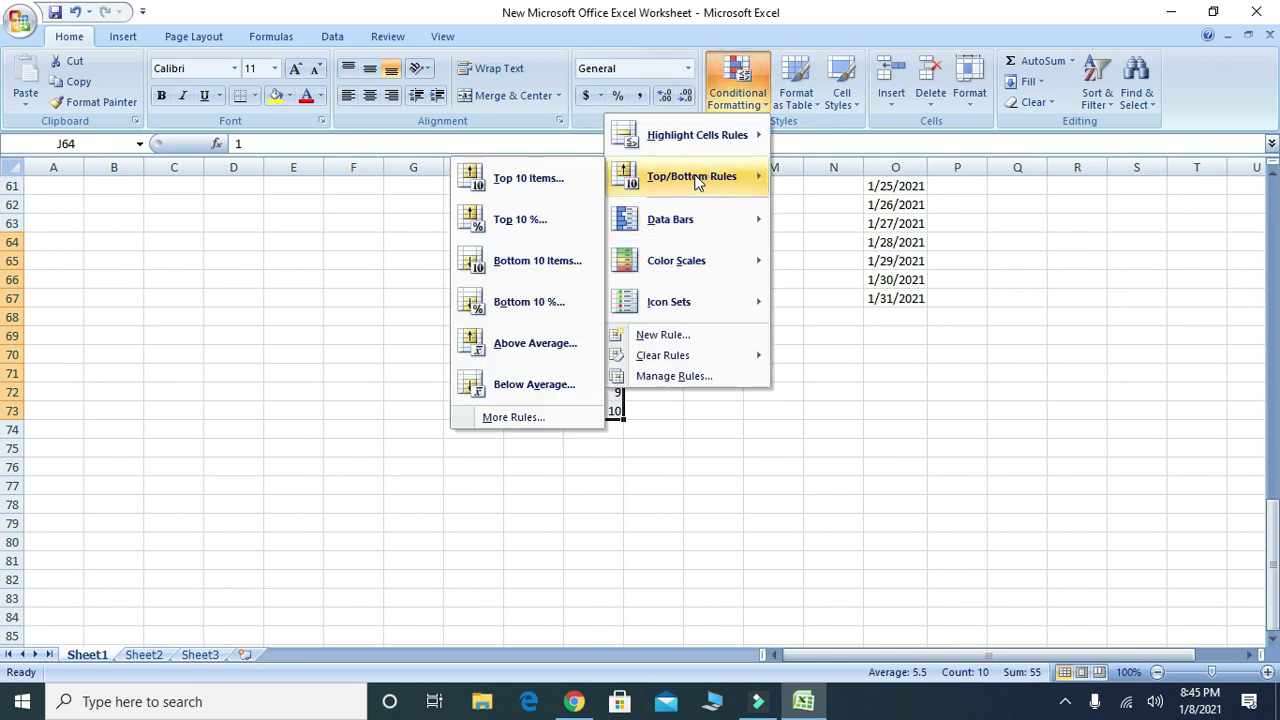
click(519, 344)
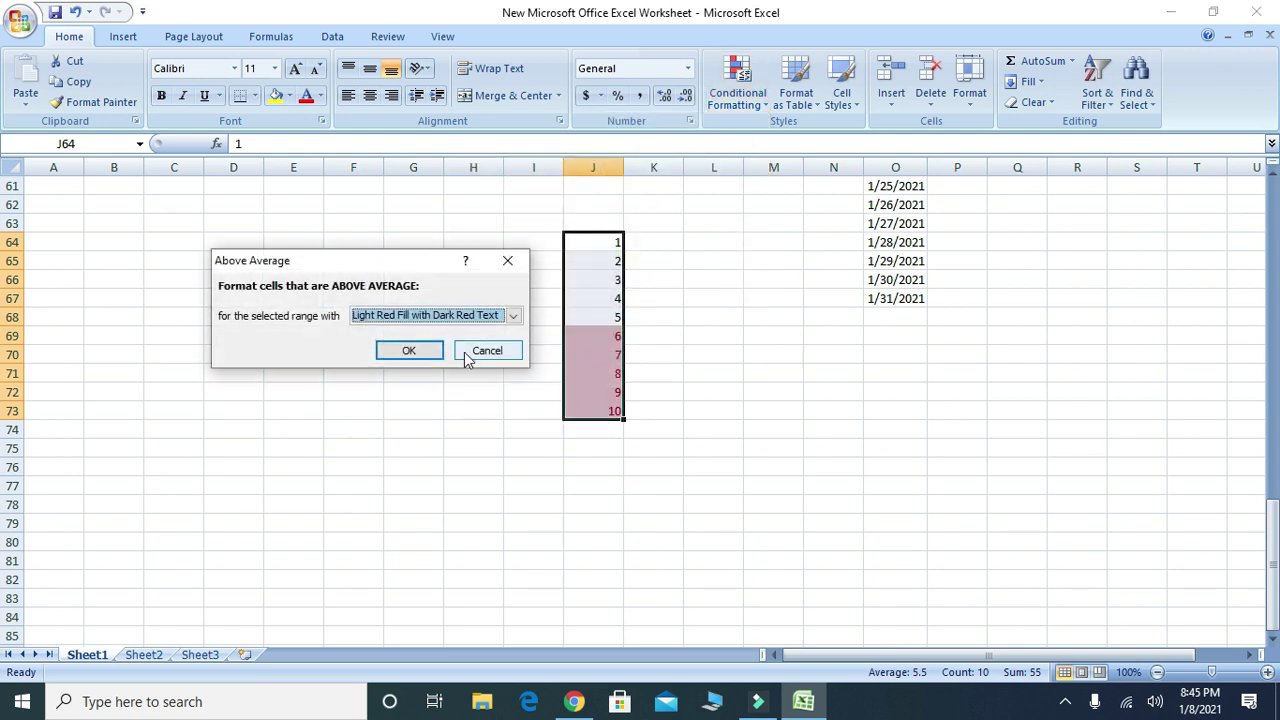
click(403, 352)
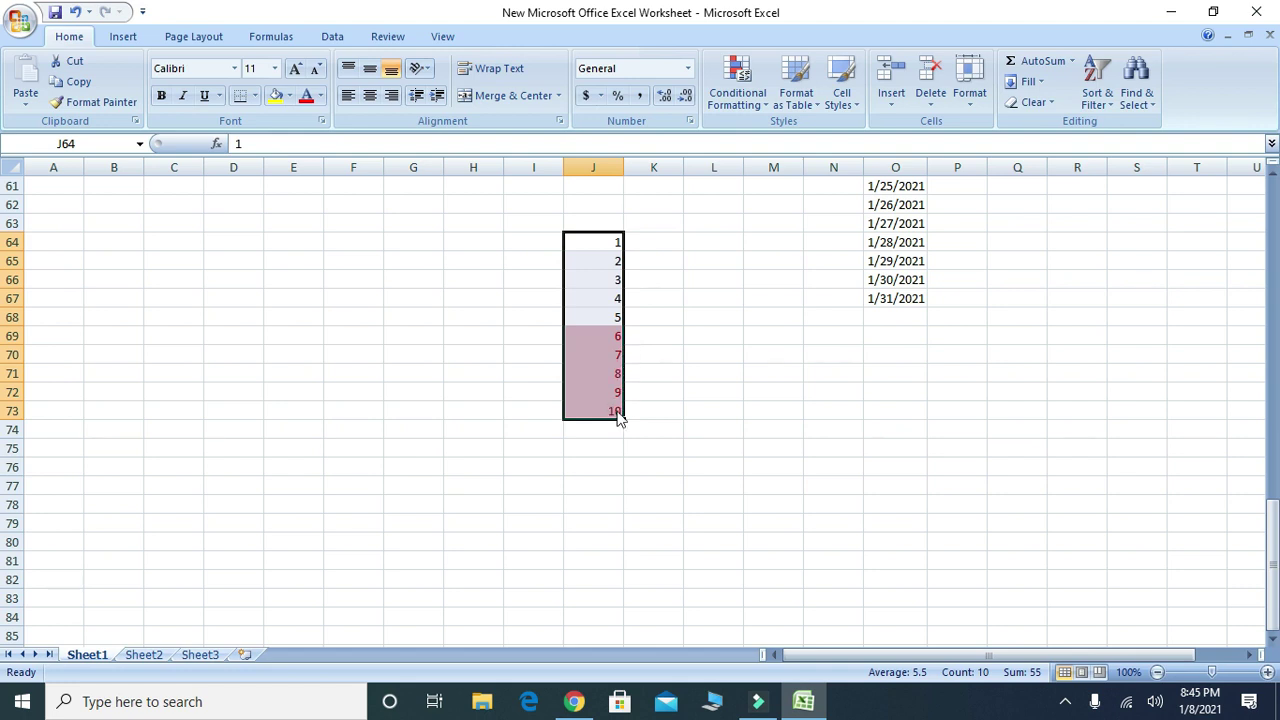
- Apply the Below Average rule to J64:J73 using Yellow Fill with Dark Yellow Text, and review both highlighted groups
click(744, 96)
mouse_move(686, 176)
click(520, 388)
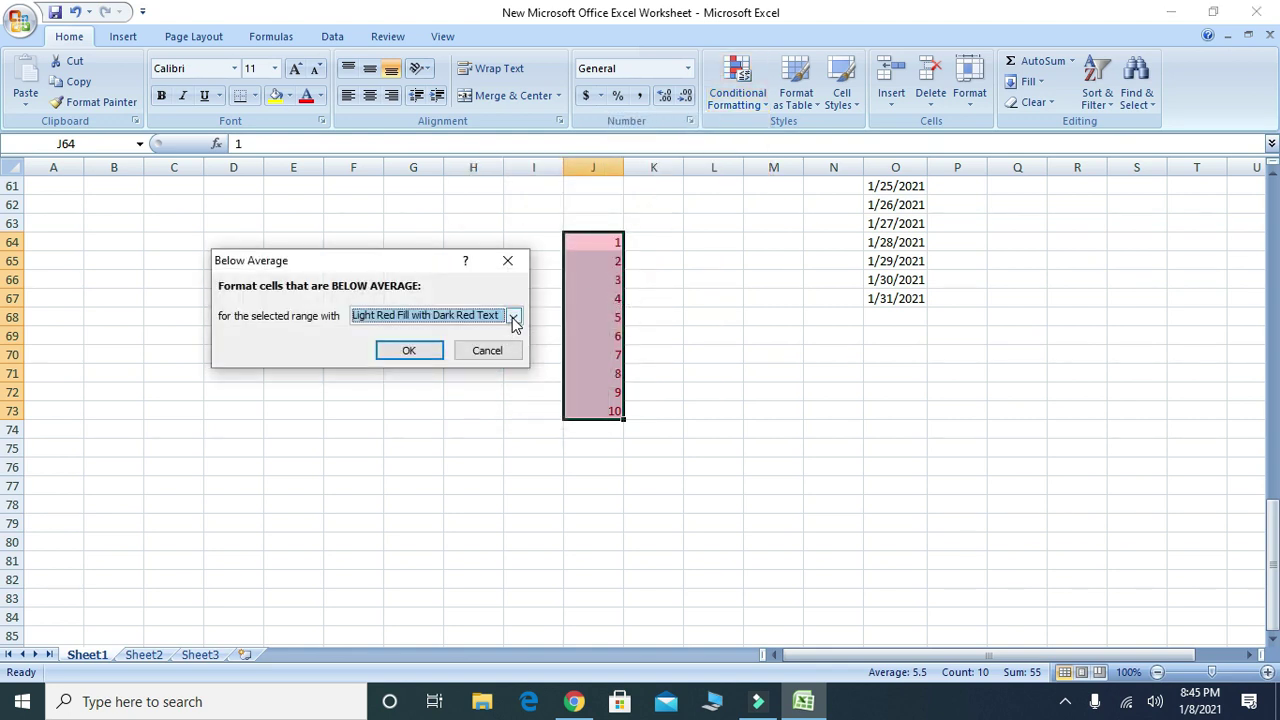
click(513, 316)
click(491, 346)
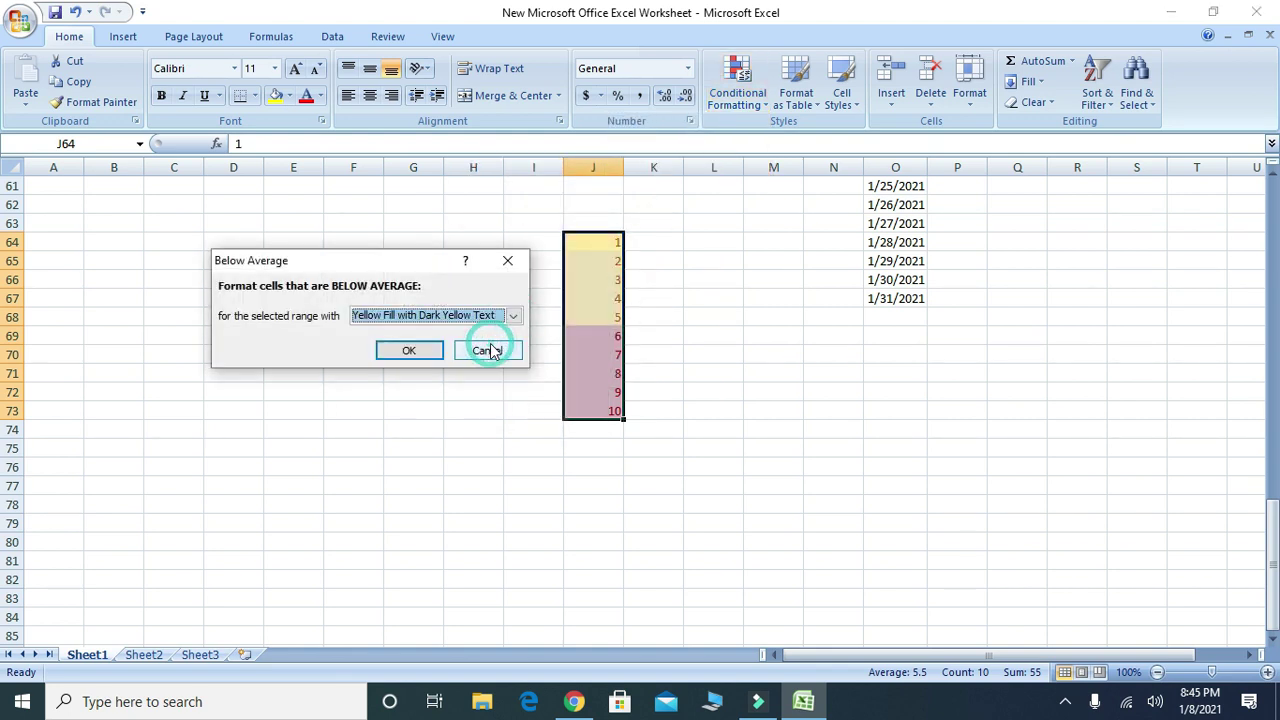
click(410, 351)
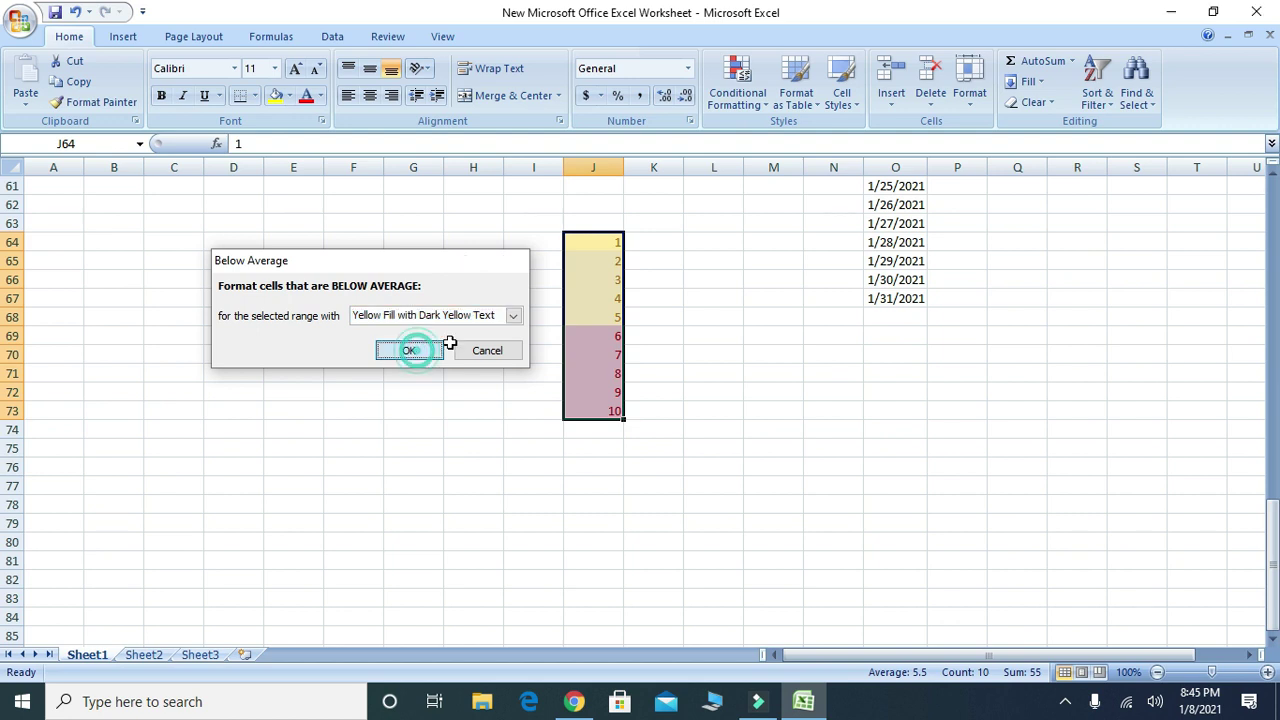
click(648, 330)
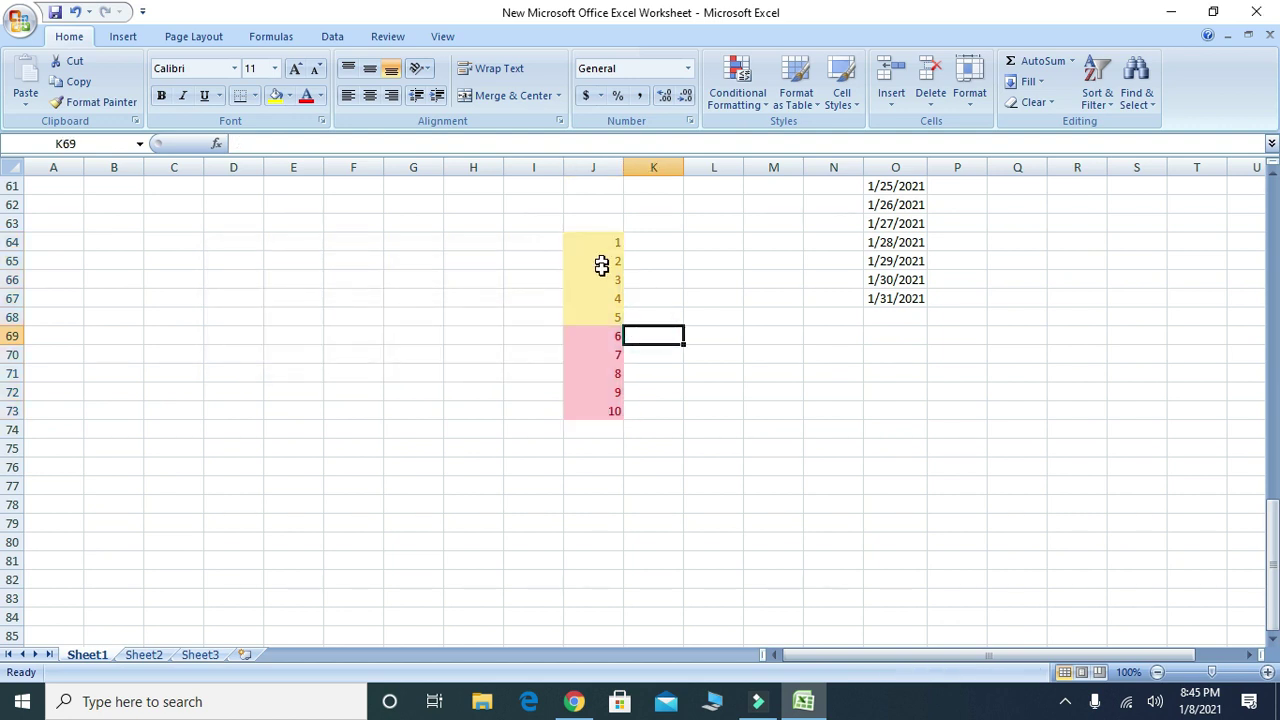
drag(597, 331, 603, 416)
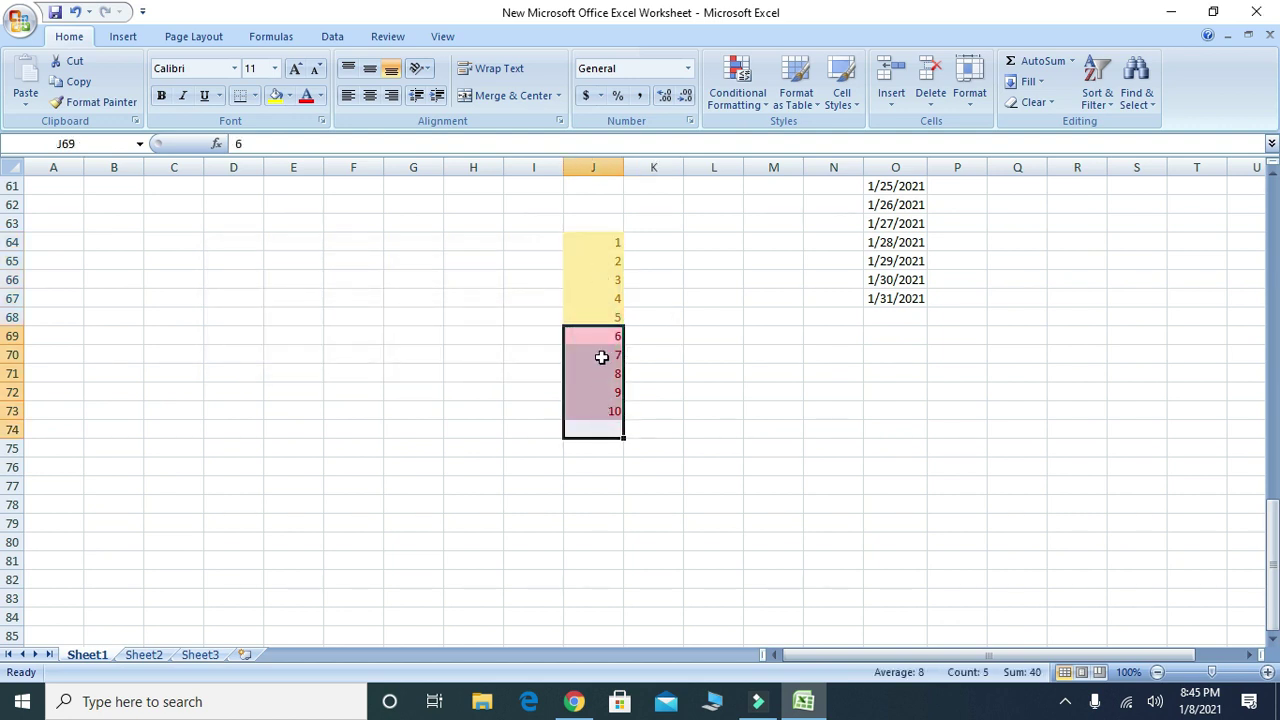
drag(609, 316, 613, 244)
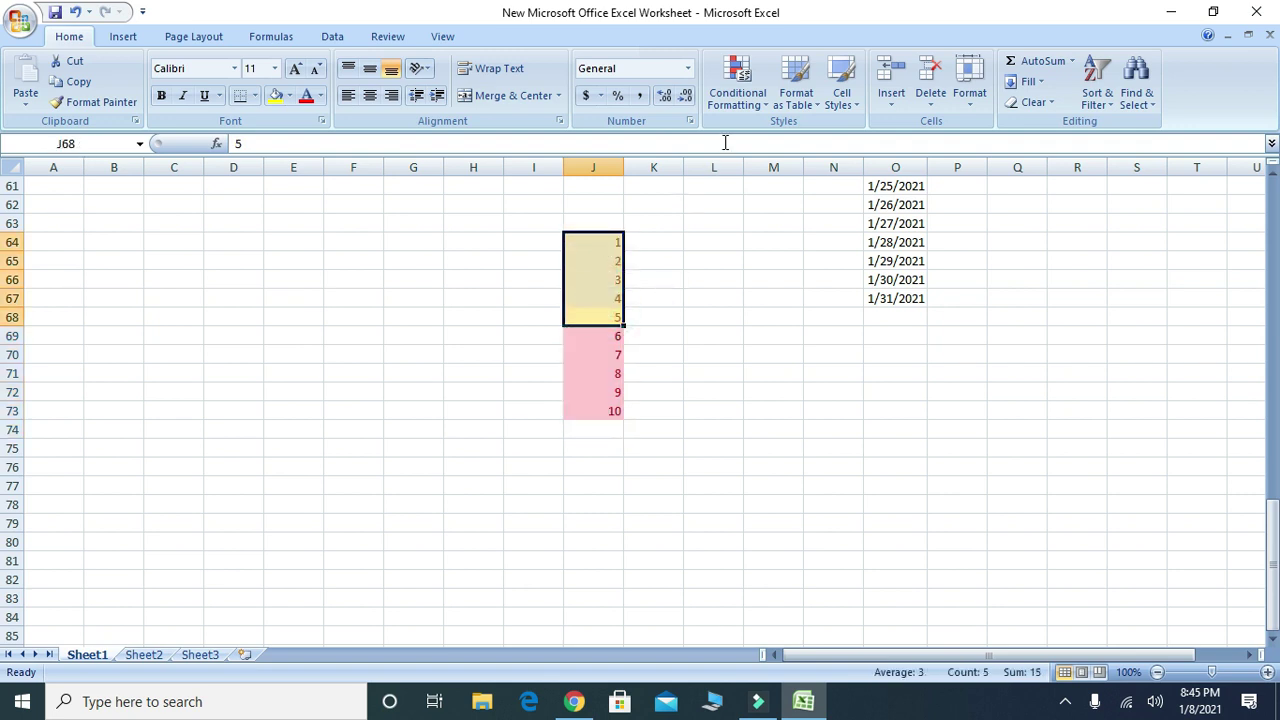
- Enter 1 in cell L64 and fill the number series down to 10 in L73
click(723, 240)
click(737, 85)
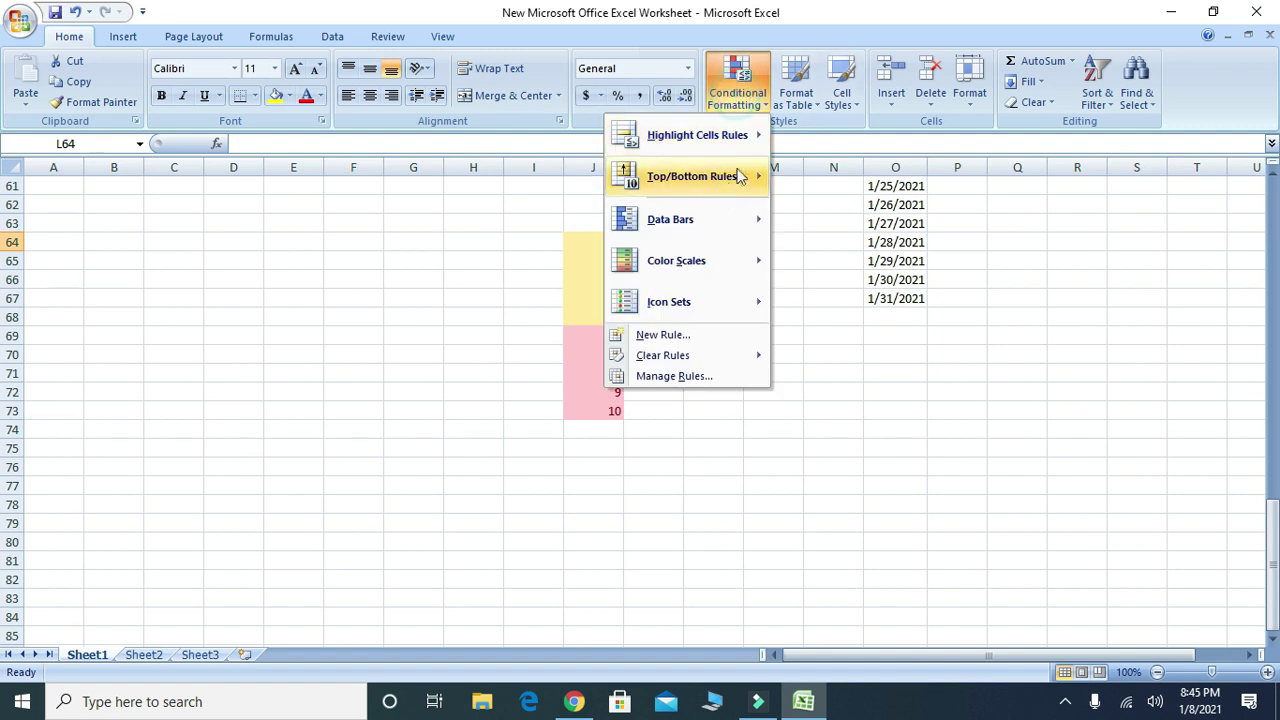
mouse_move(712, 223)
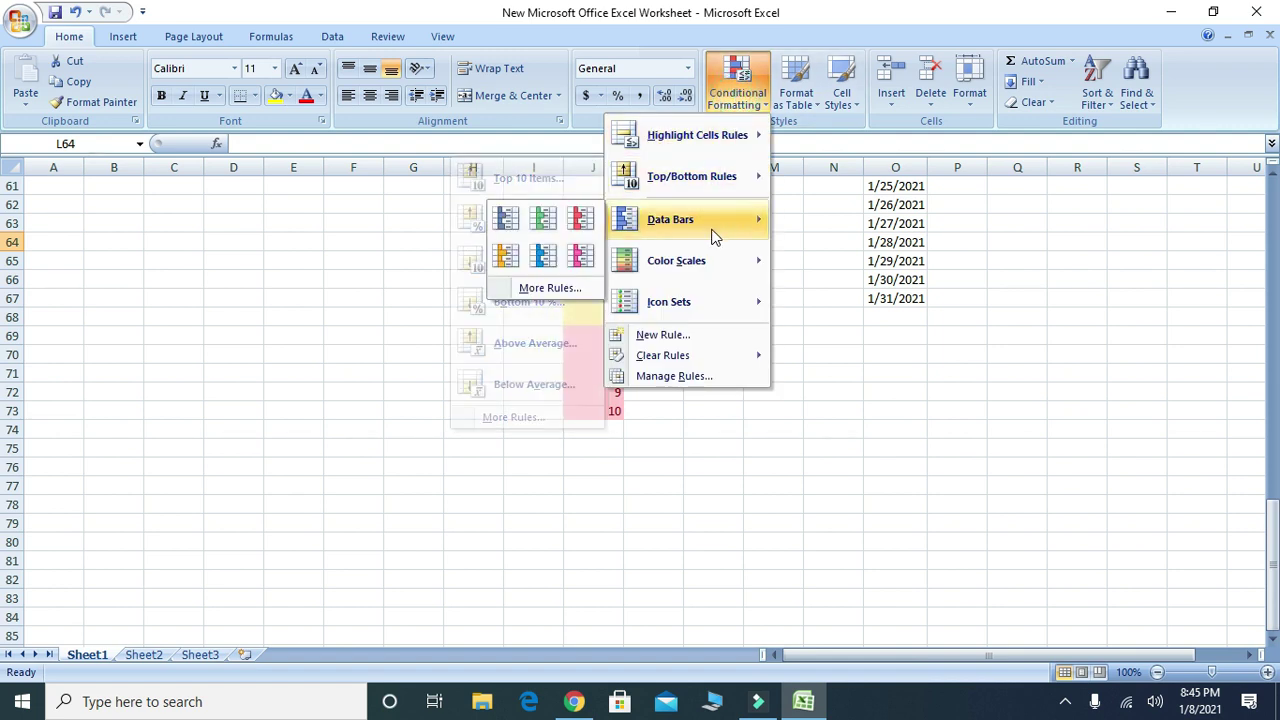
click(785, 275)
text(1)
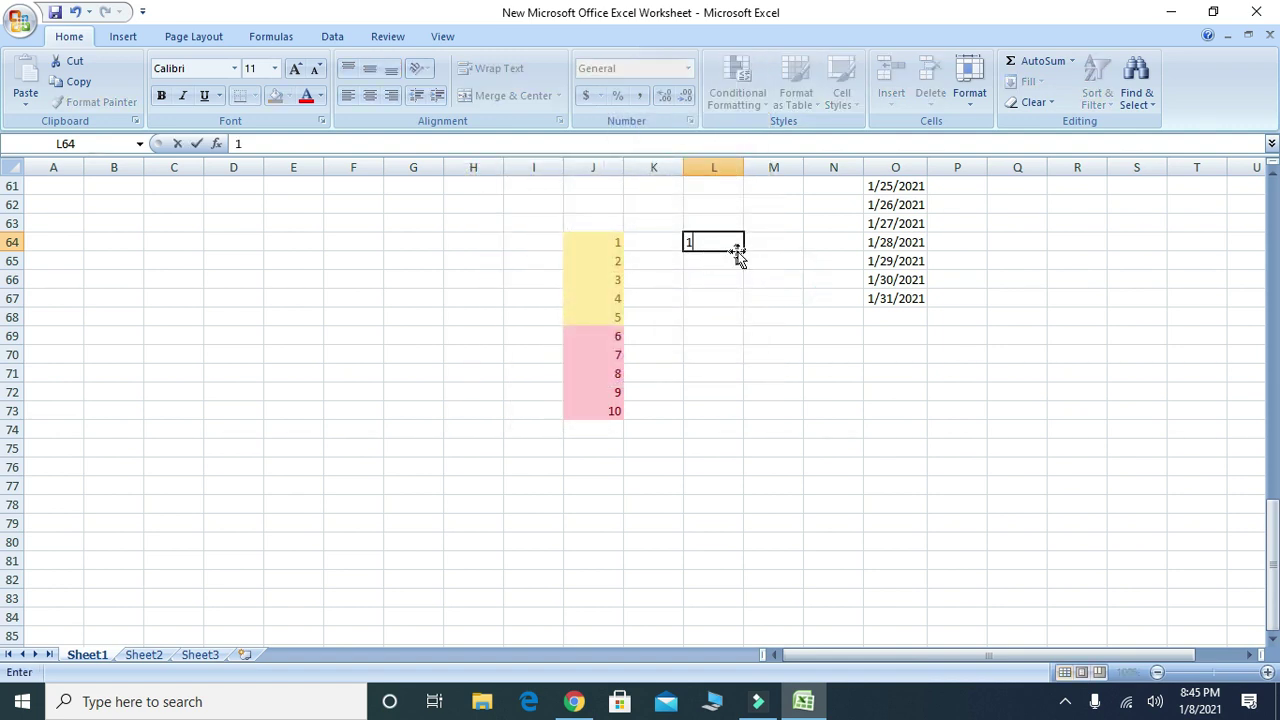
drag(745, 250, 752, 431)
- Apply the red data bar conditional format to L64:L73
click(737, 88)
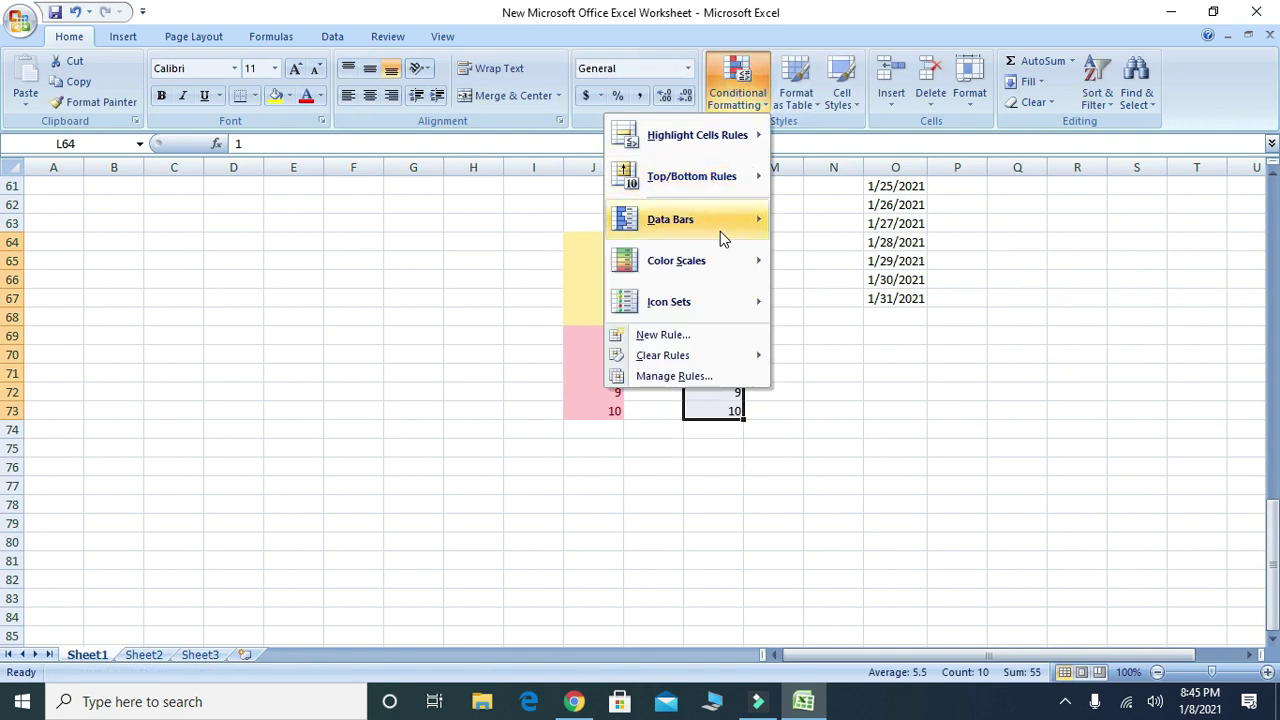
mouse_move(722, 238)
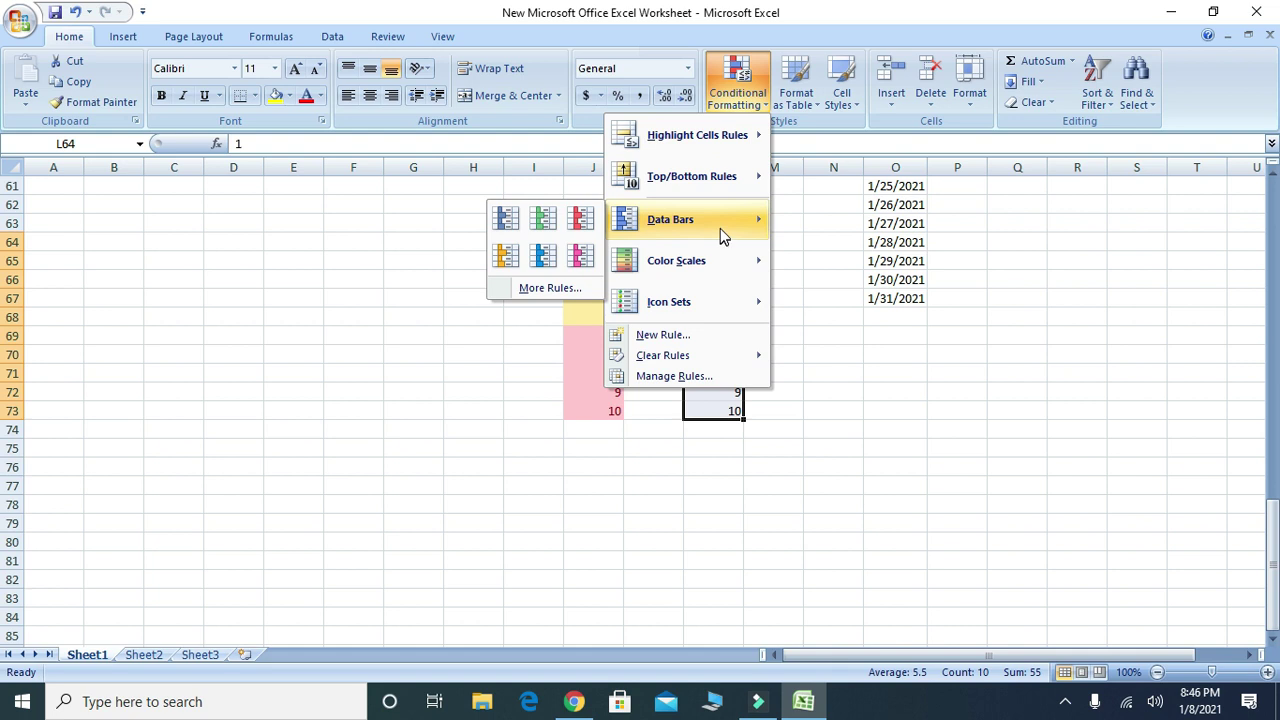
click(580, 225)
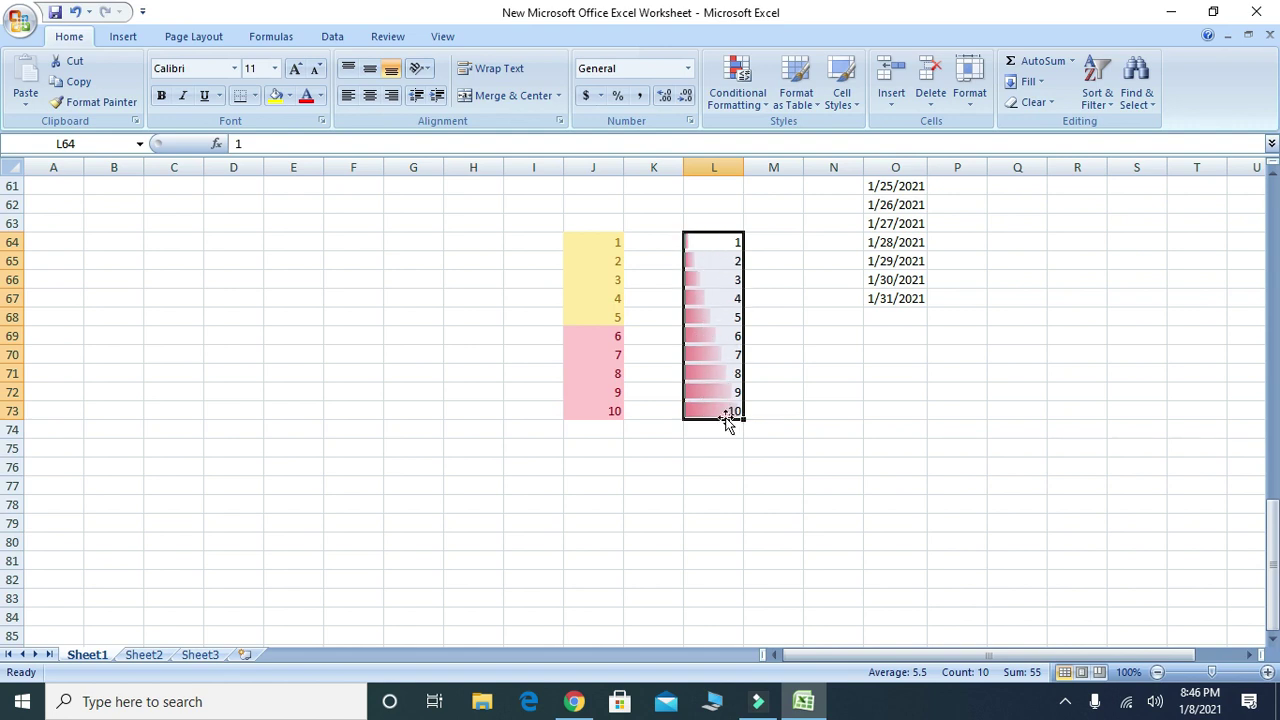
- Change the data bars on L64:L73 to the Purple Data Bar
click(740, 85)
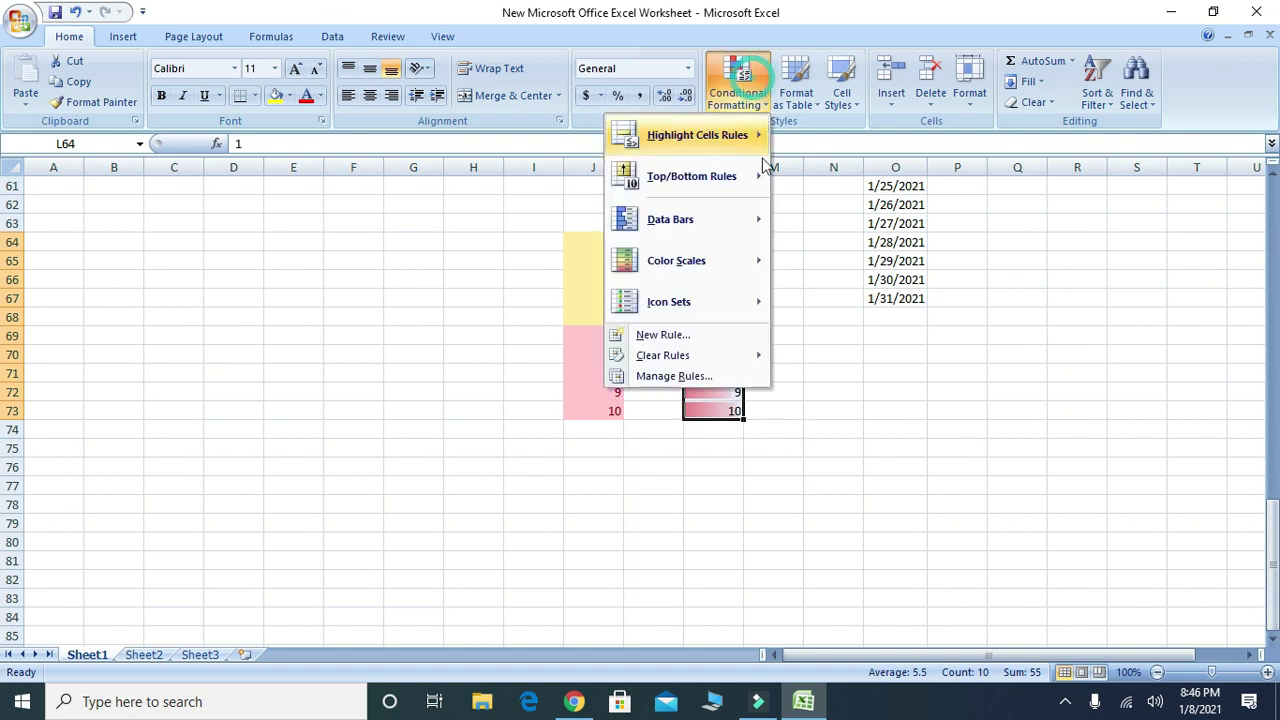
mouse_move(734, 219)
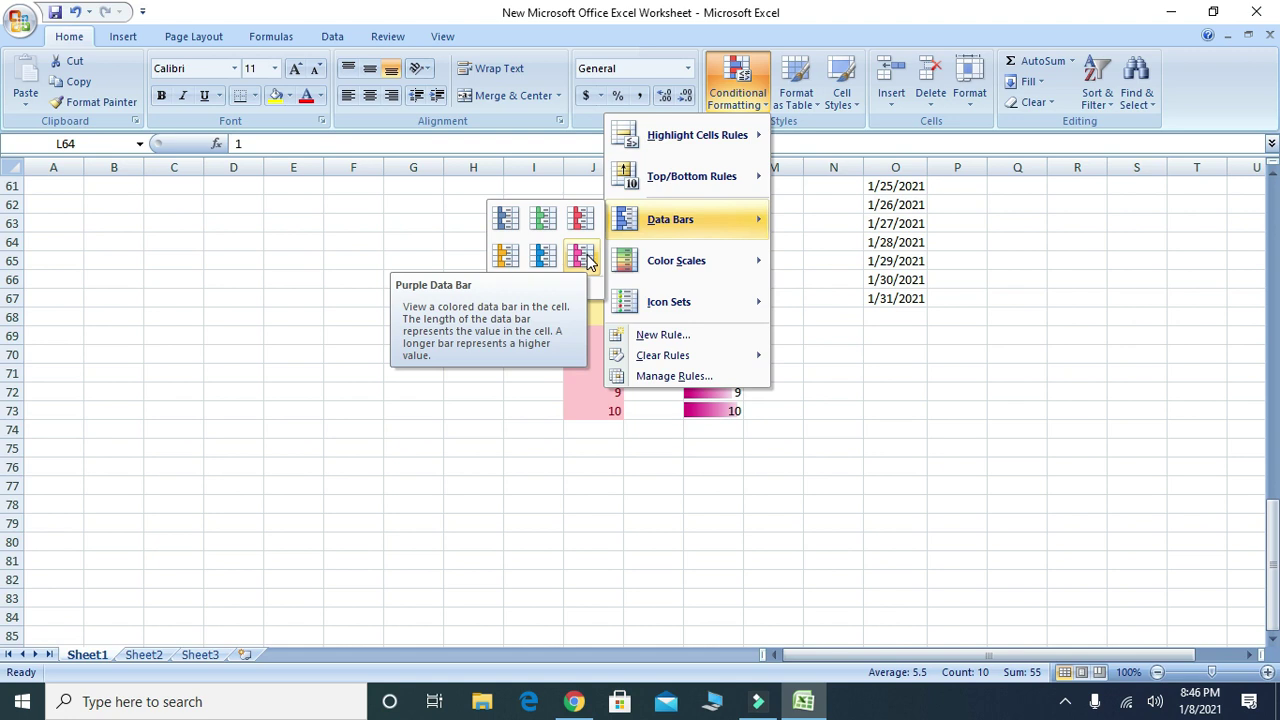
click(587, 258)
- Enter 1 in cell E66 and fill the number series down to 10 in E75
click(738, 100)
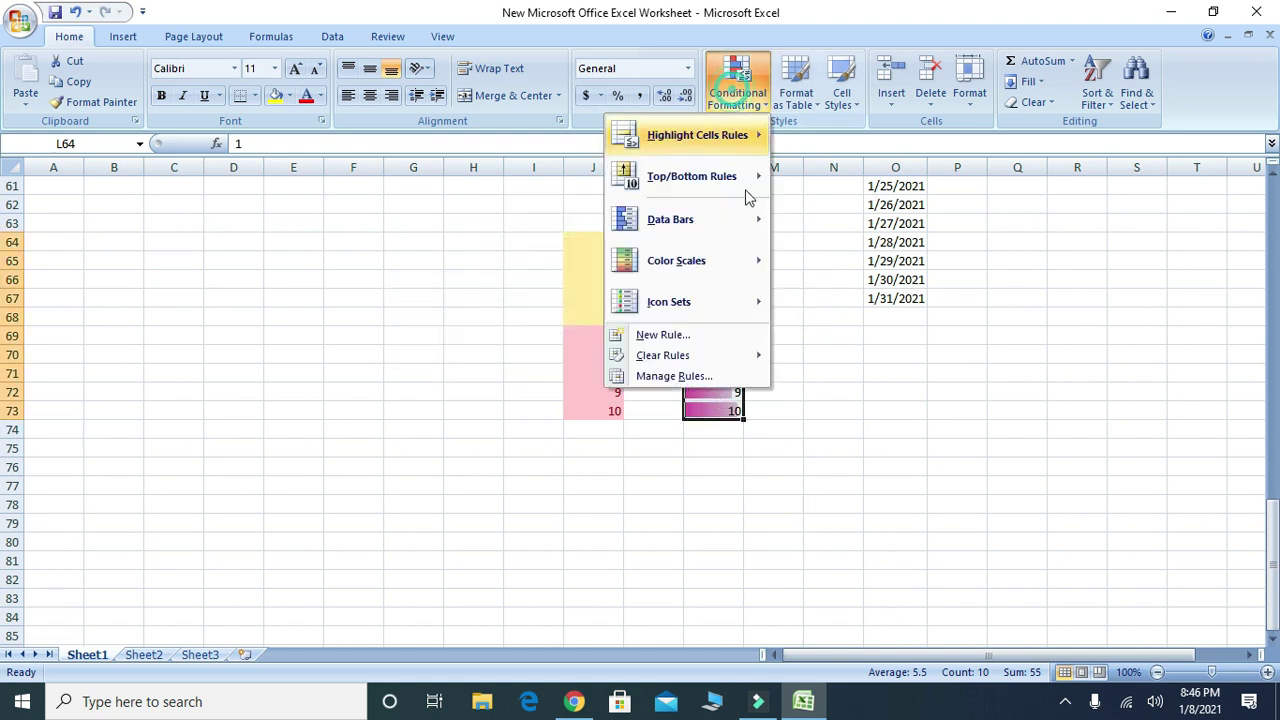
mouse_move(689, 231)
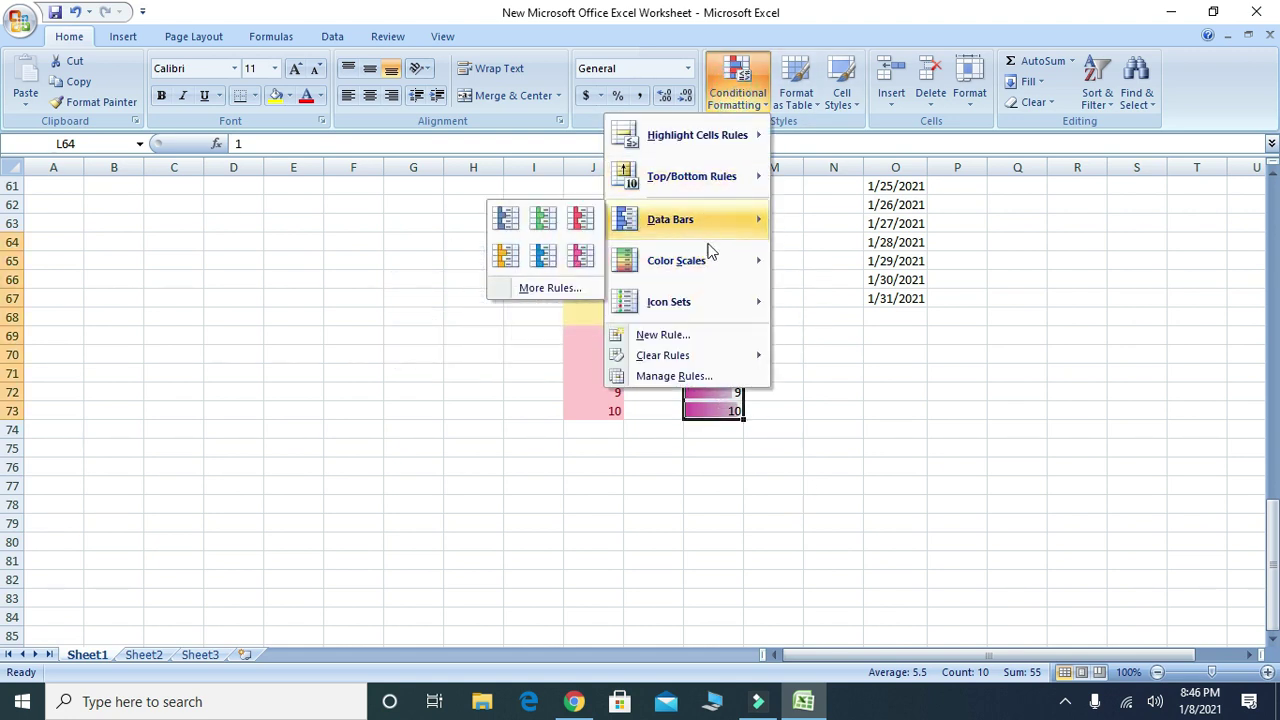
mouse_move(700, 268)
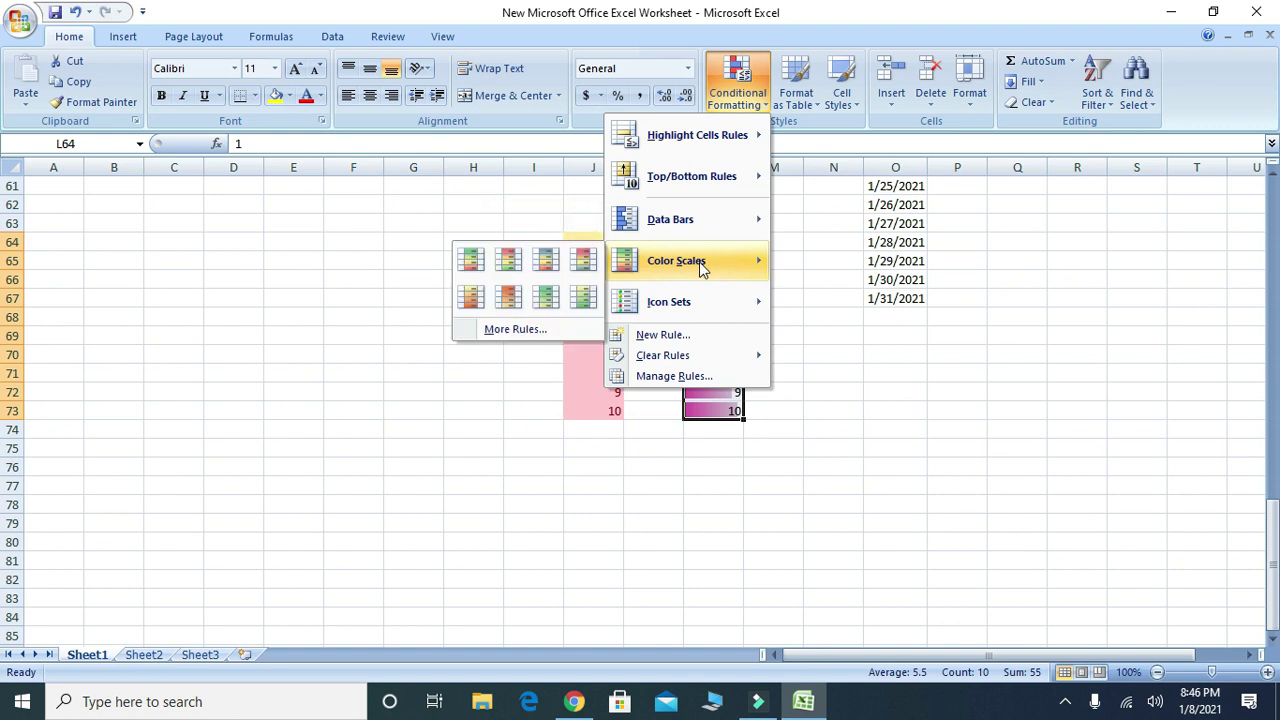
click(326, 296)
click(300, 284)
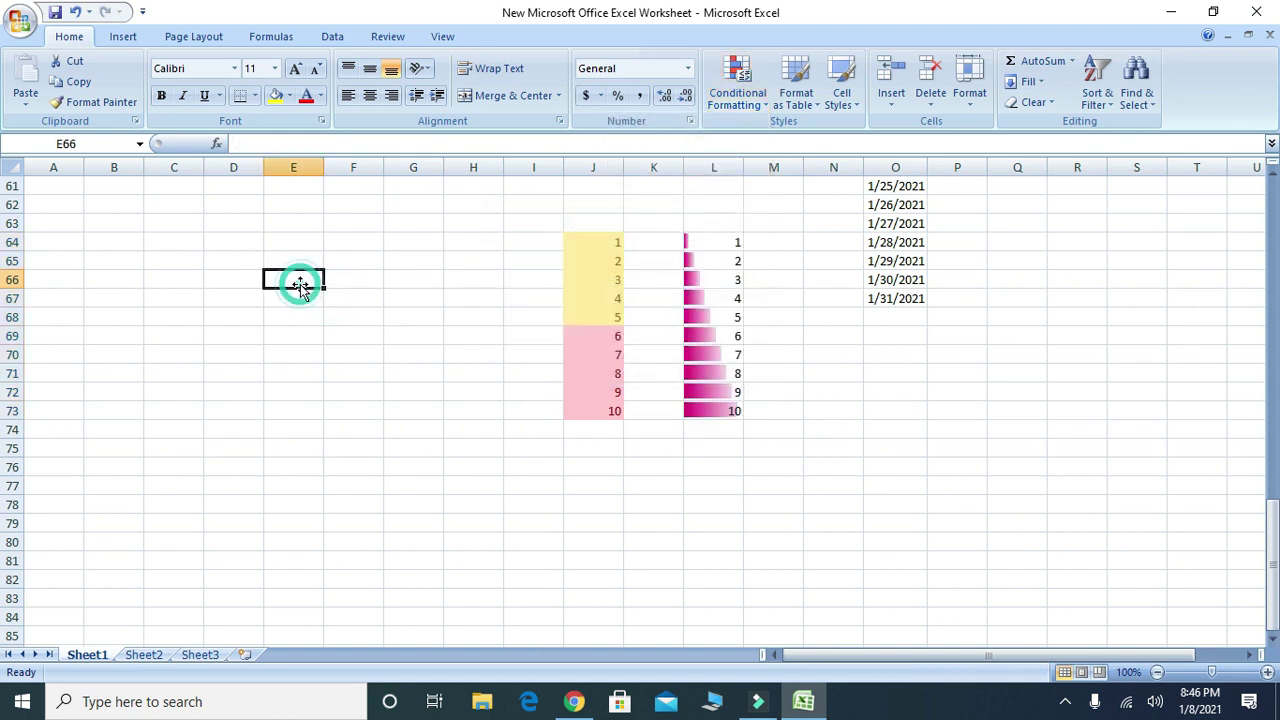
text(1)
drag(325, 288, 334, 455)
- Preview the Color Scales and Icon Sets options on E66:E75 without applying any of them
click(737, 85)
mouse_move(663, 271)
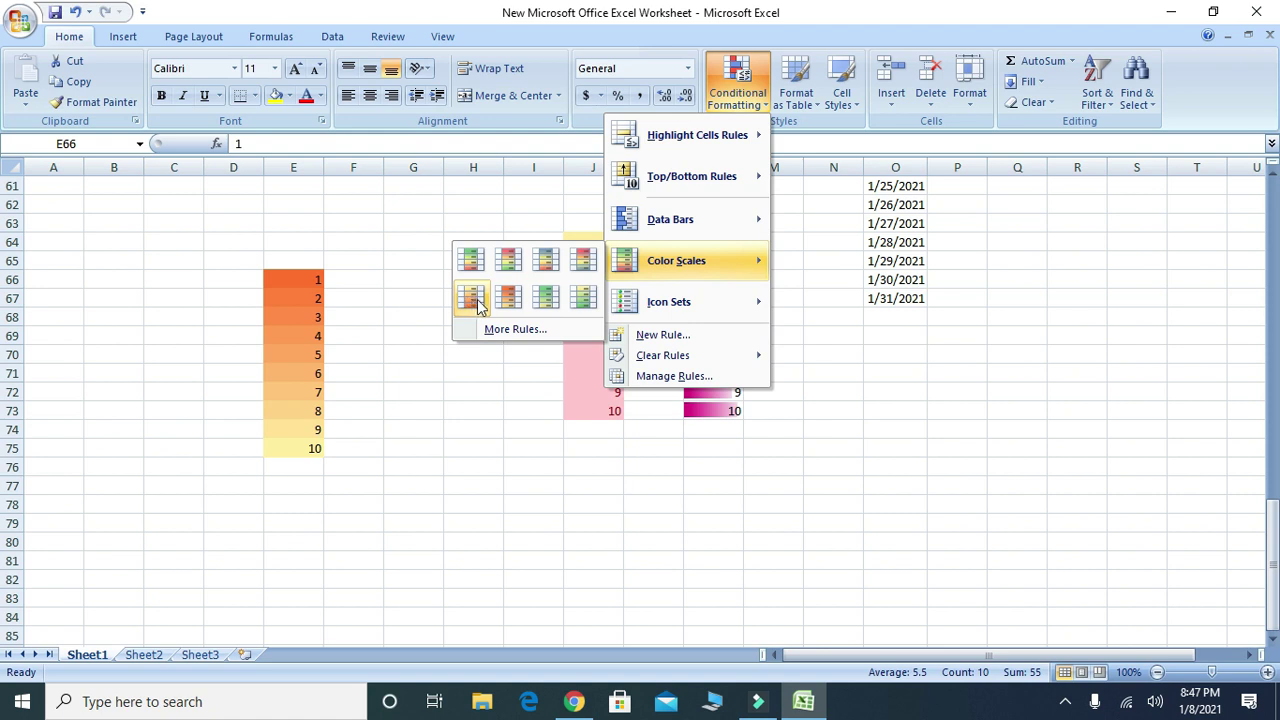
mouse_move(676, 303)
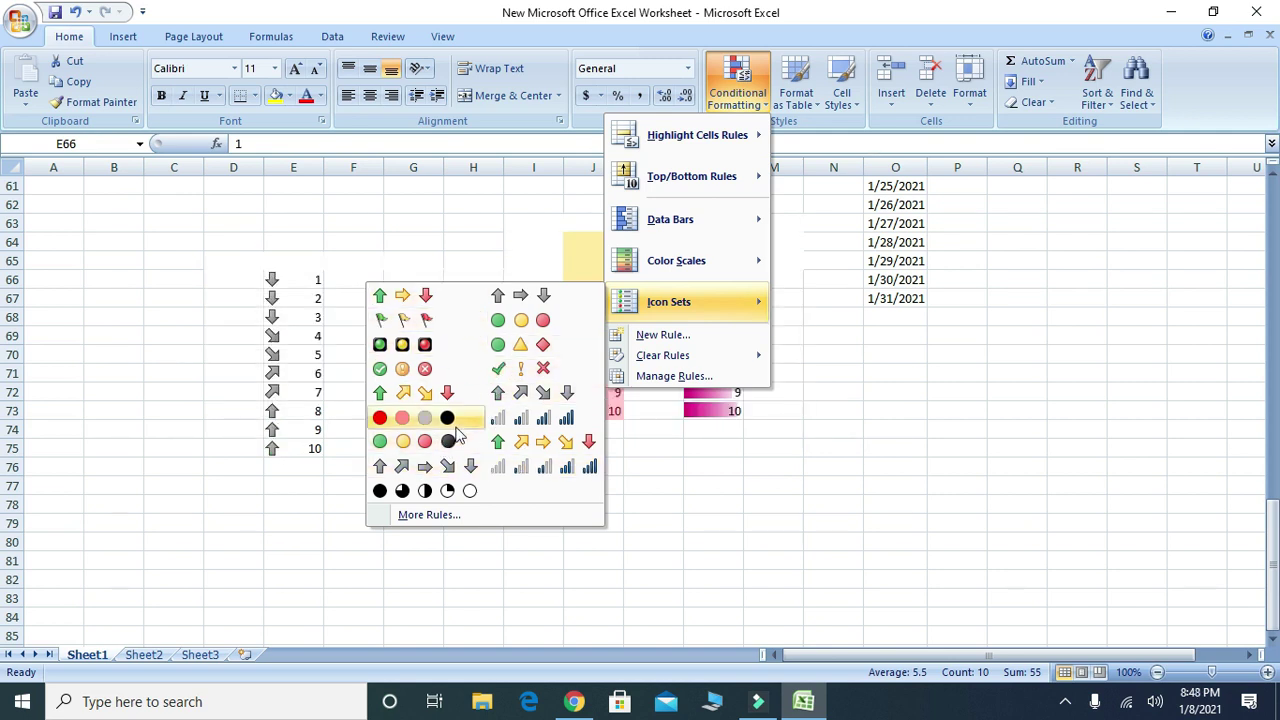
click(796, 455)
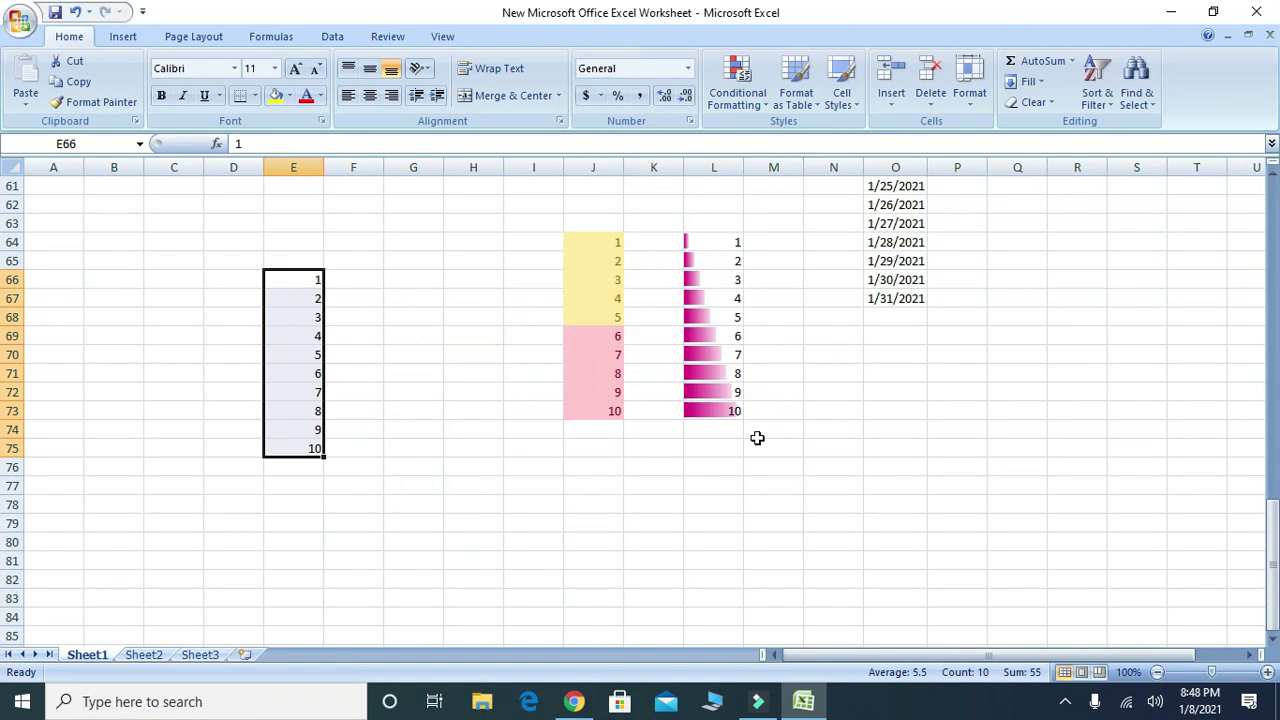
click(1065, 701)
right_click(1067, 666)
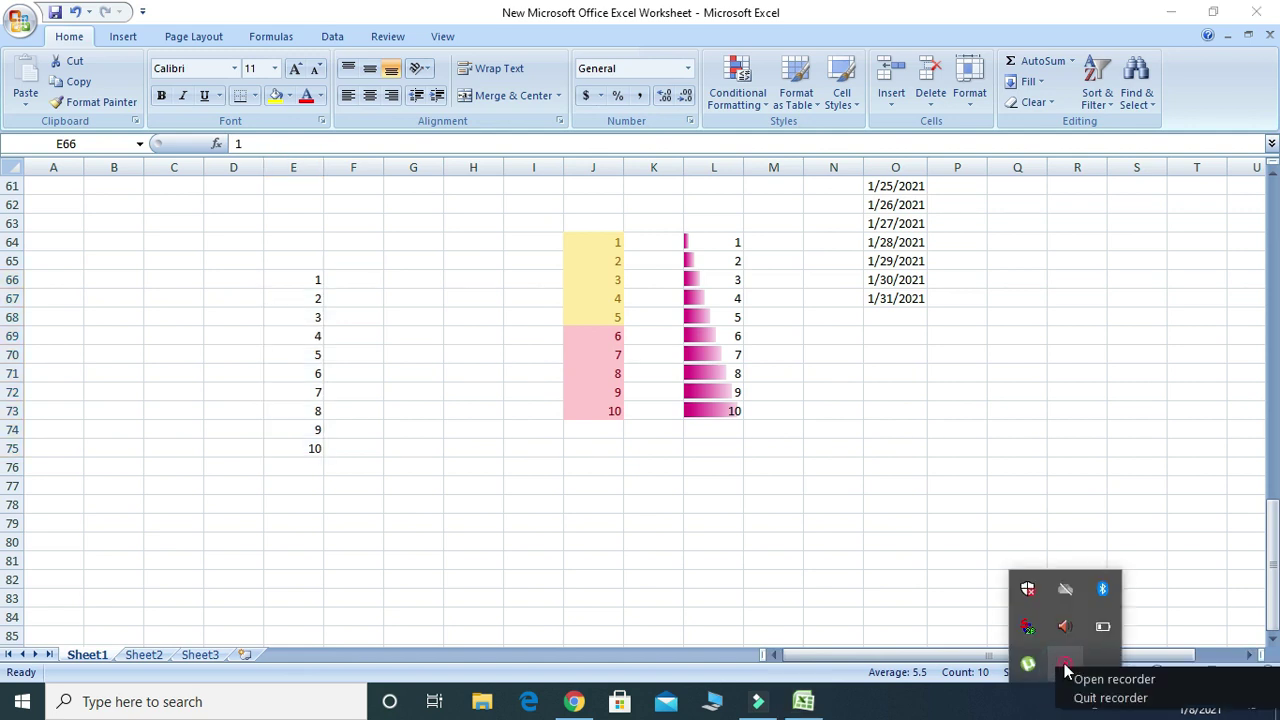
click(1090, 678)
click(965, 663)
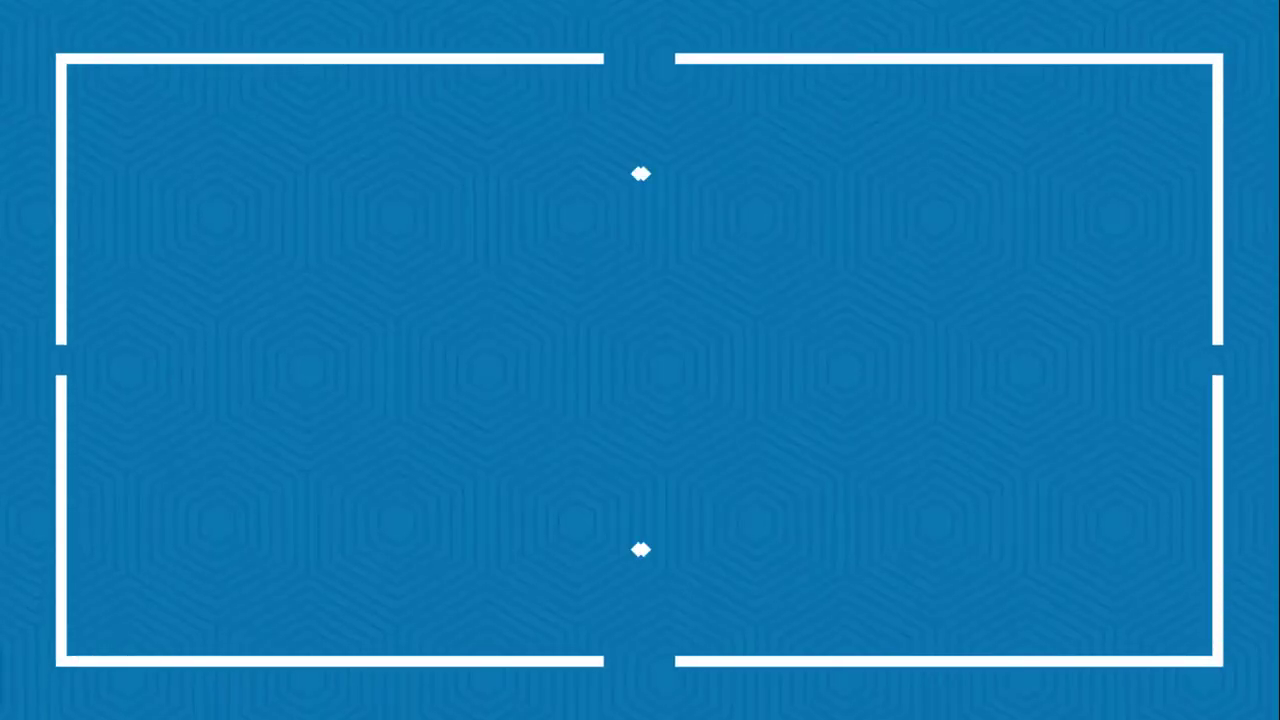